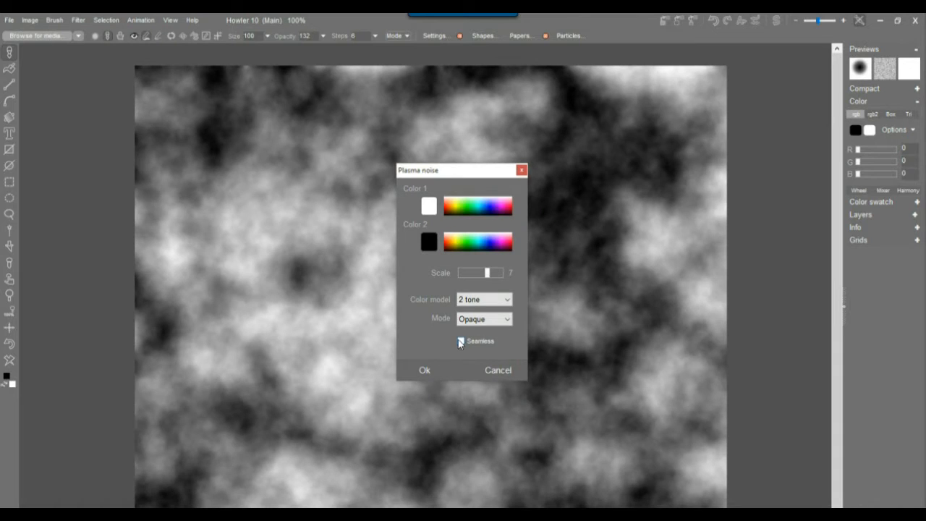
Apply the black-and-white plasma noise, then store a copy of the clouds at the lower left.
left_click(427, 372)
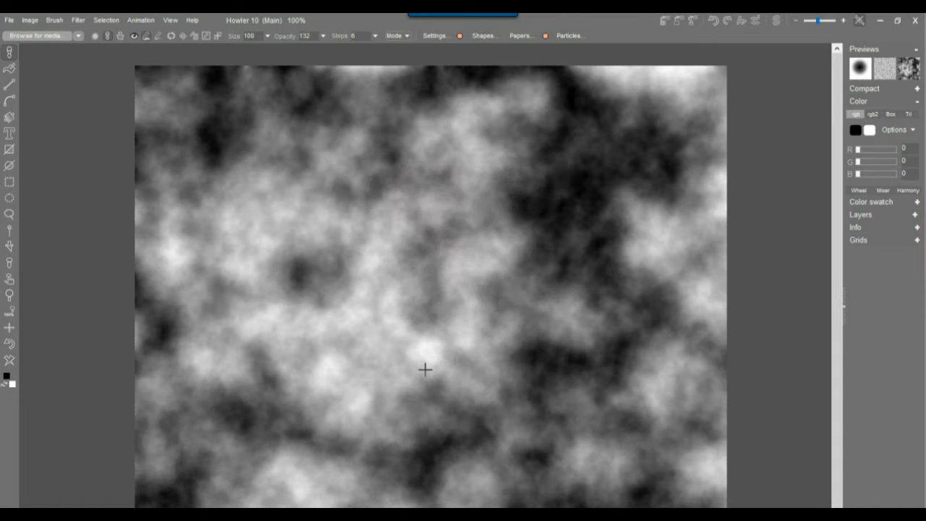
left_click(29, 20)
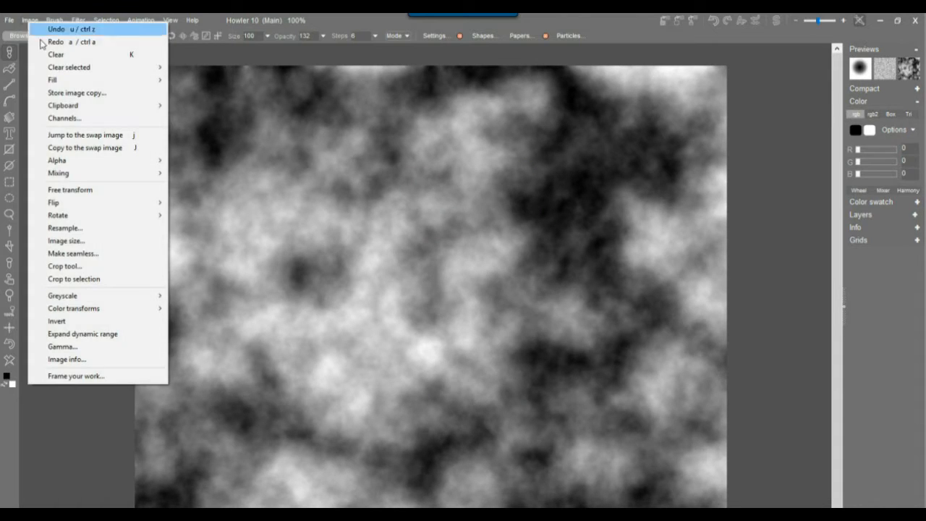
left_click(77, 93)
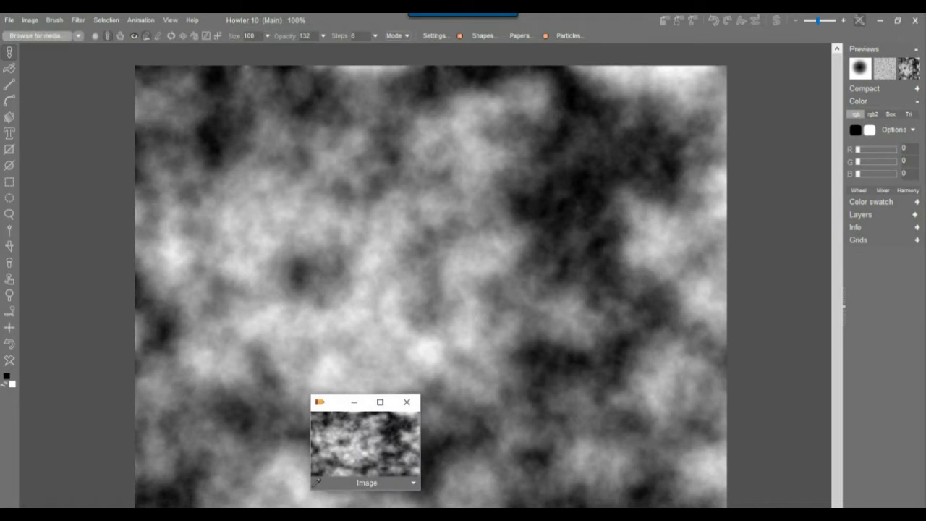
left_click_drag(338, 410, 64, 418)
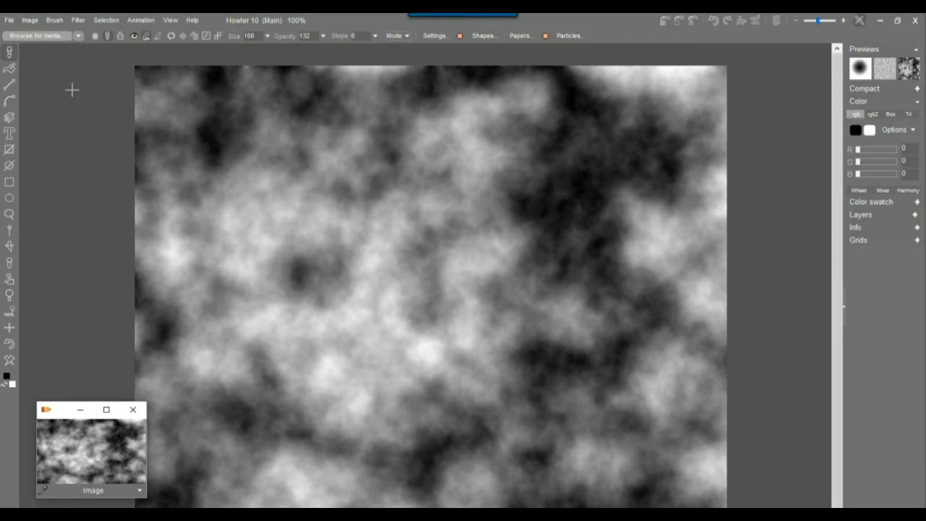
Blend new plasma noise into the clouds in Complement mode at scale 8.
left_click(78, 19)
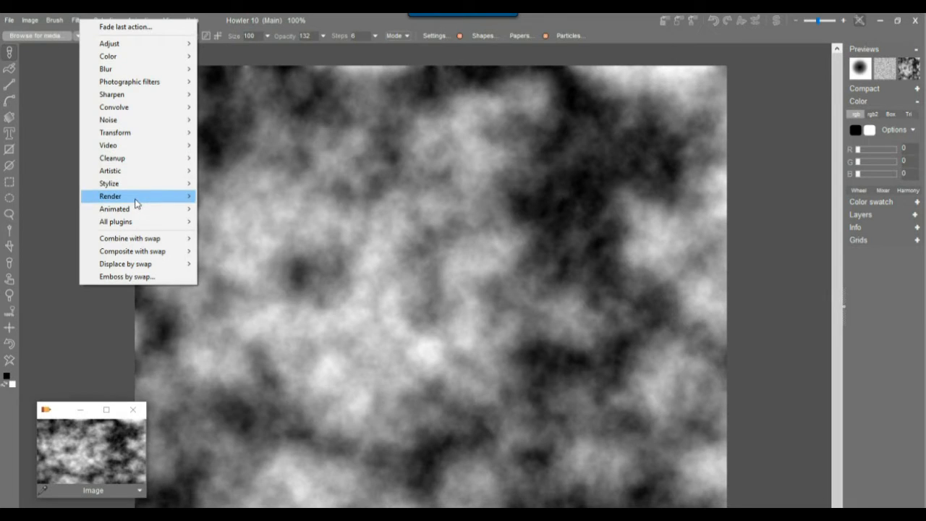
mouse_move(136, 197)
left_click(263, 204)
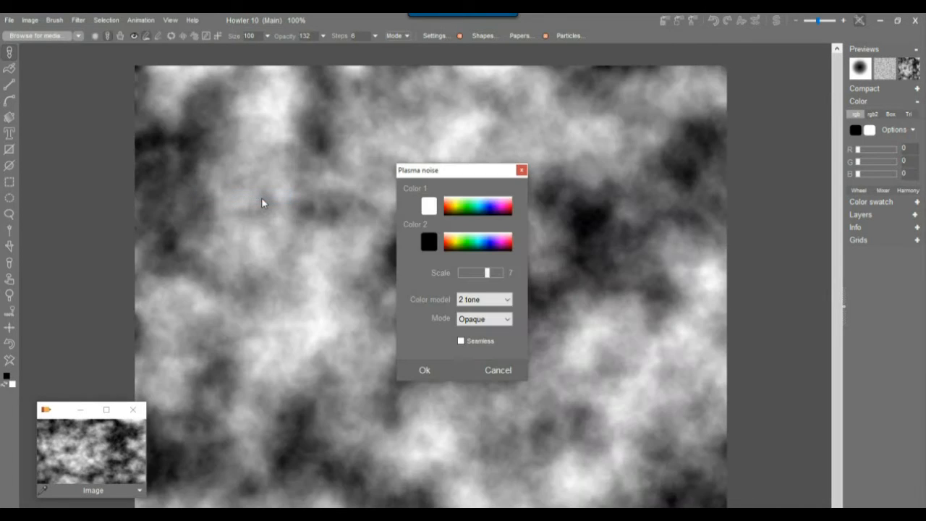
left_click(499, 323)
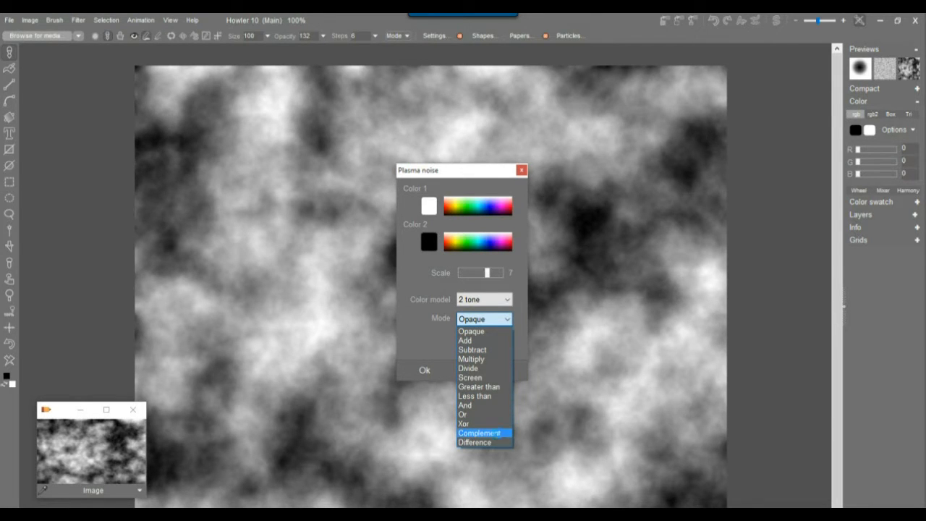
left_click(479, 432)
left_click_drag(455, 175, 184, 182)
left_click_drag(224, 280, 220, 279)
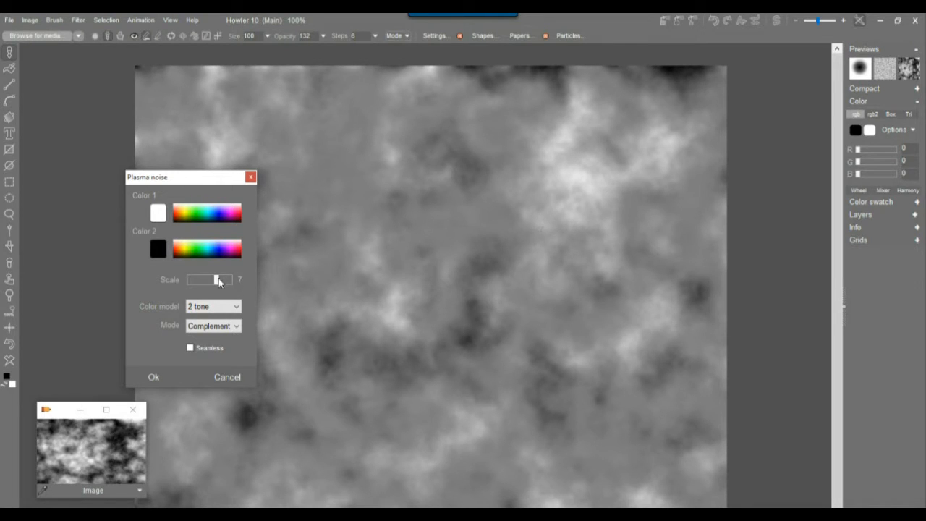
left_click_drag(221, 282, 225, 279)
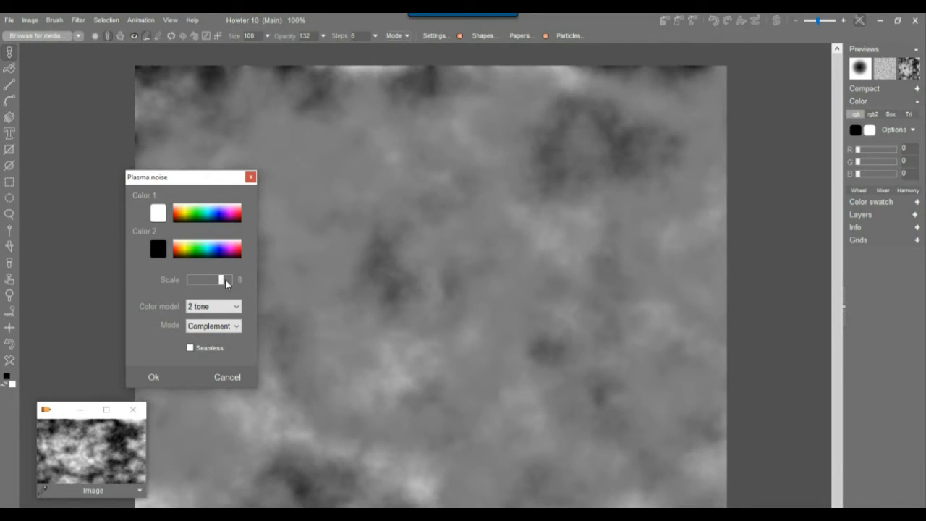
left_click(152, 376)
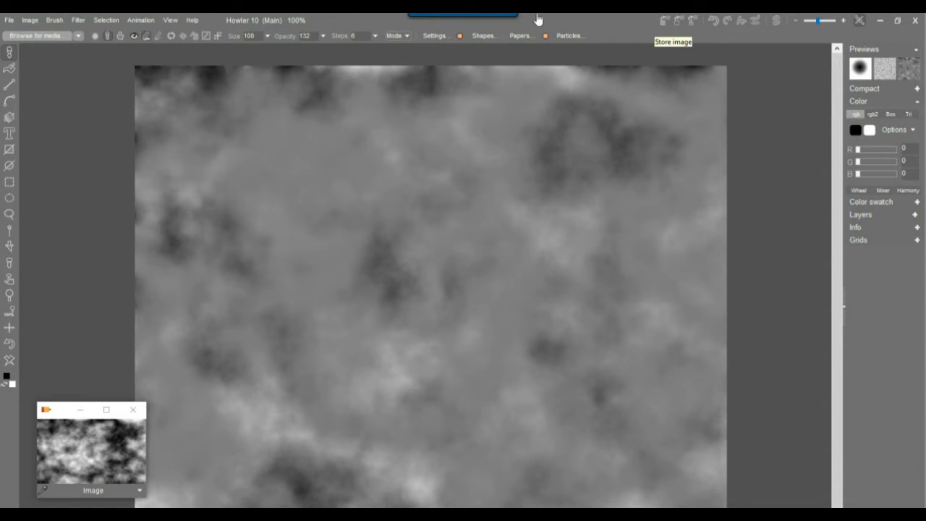
Store a copy of the softened grey image beside the earlier one.
left_click(26, 21)
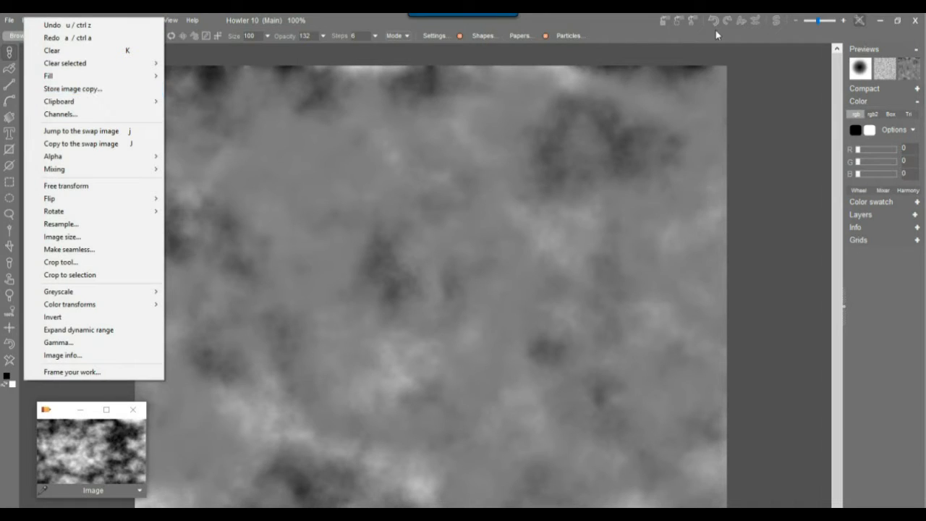
left_click(660, 23)
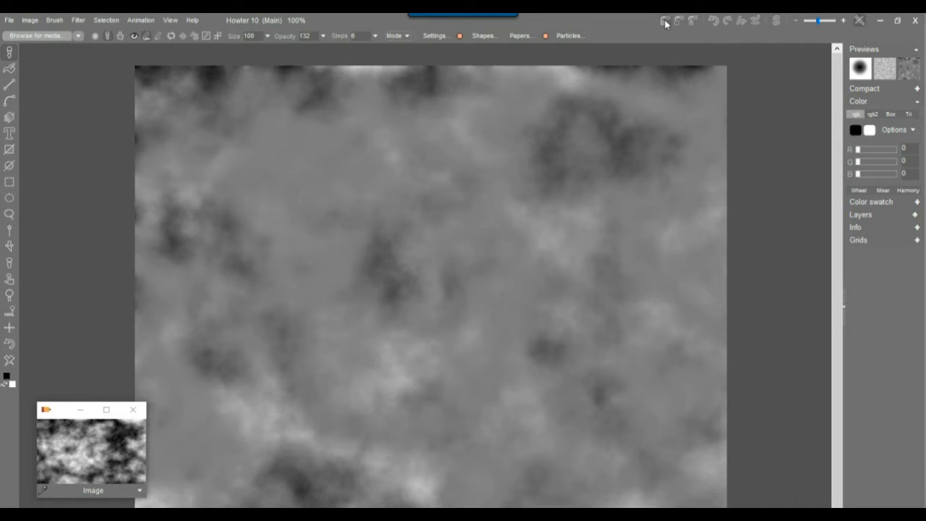
left_click(665, 22)
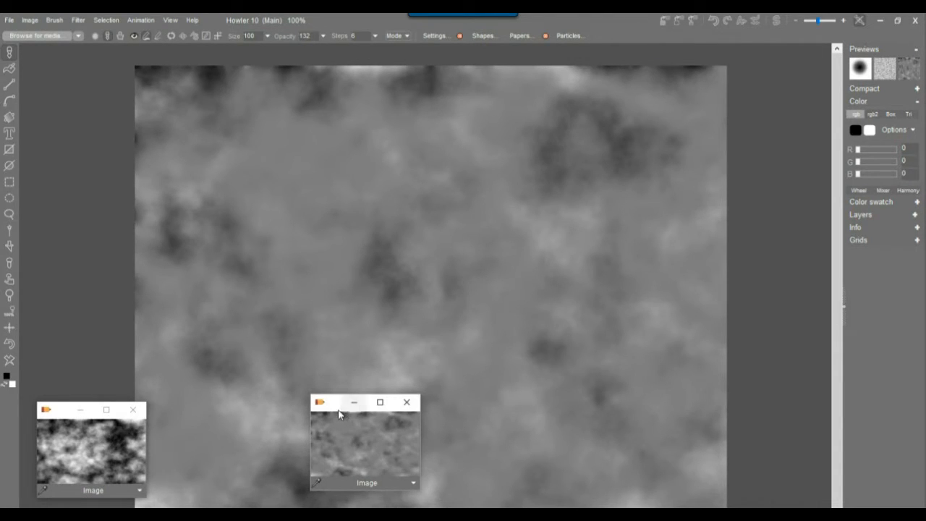
left_click_drag(339, 412, 57, 303)
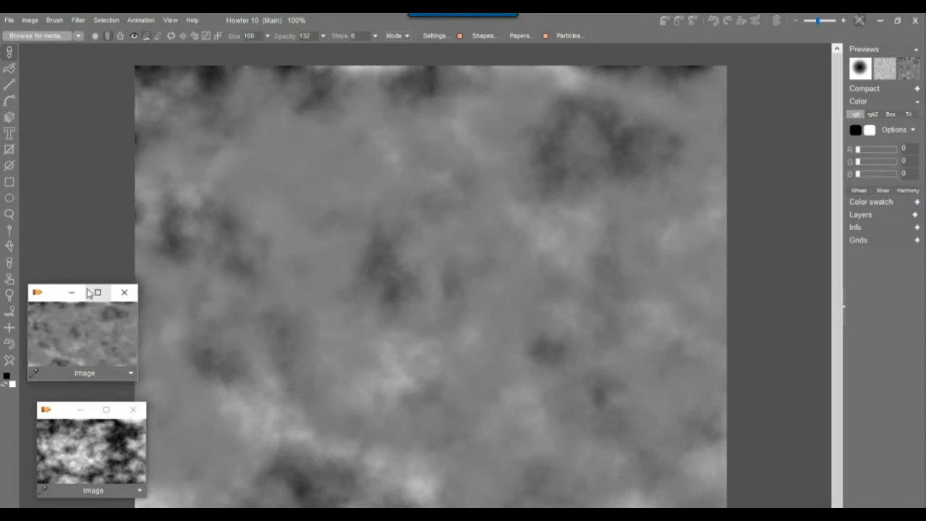
left_click(76, 20)
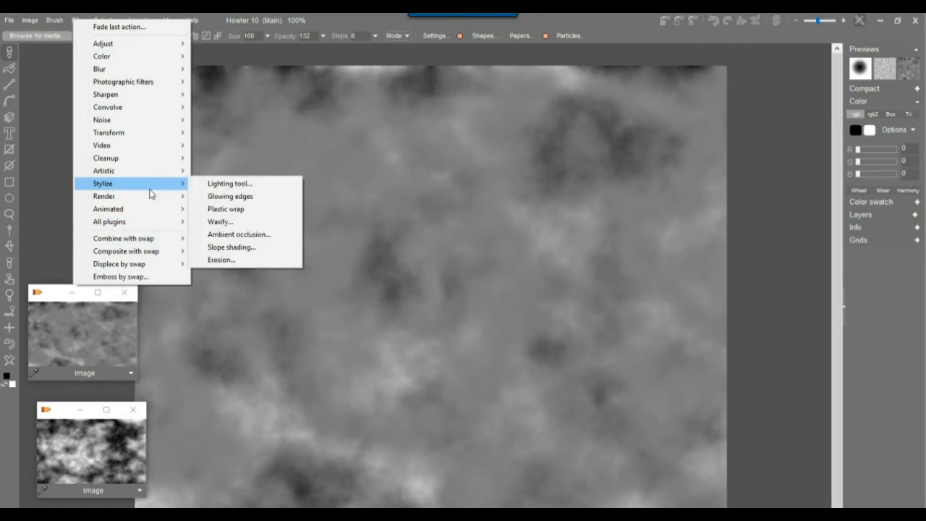
Apply Difference-mode plasma noise at scale 9, then store a third copy above the others.
mouse_move(150, 197)
left_click(235, 198)
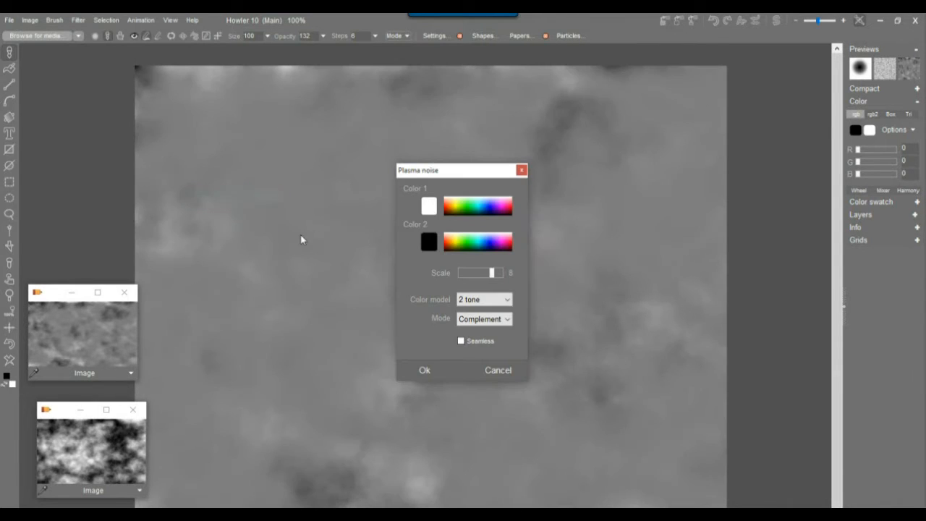
left_click(494, 326)
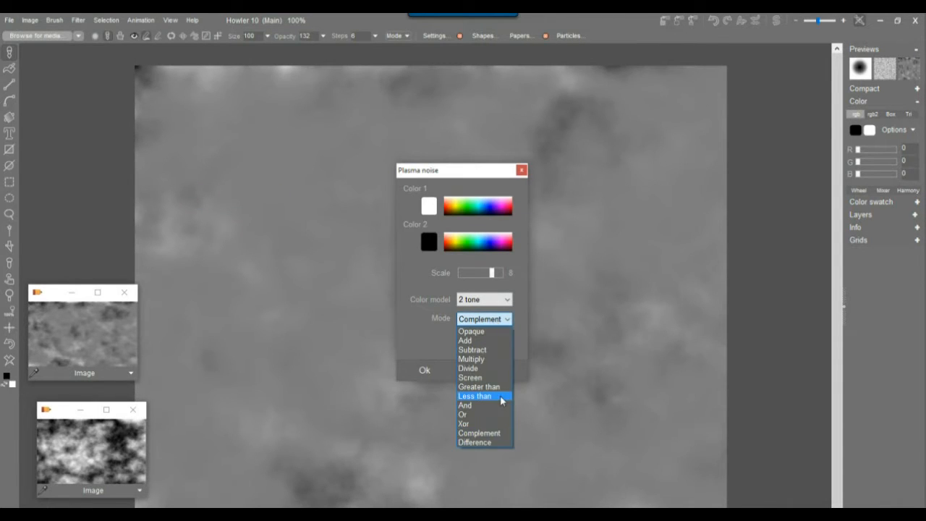
left_click(484, 442)
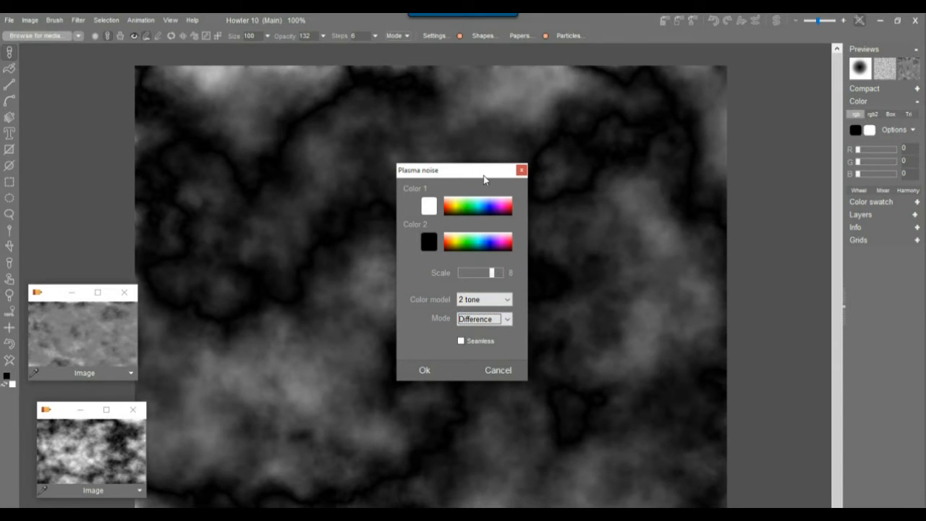
left_click_drag(473, 174, 296, 193)
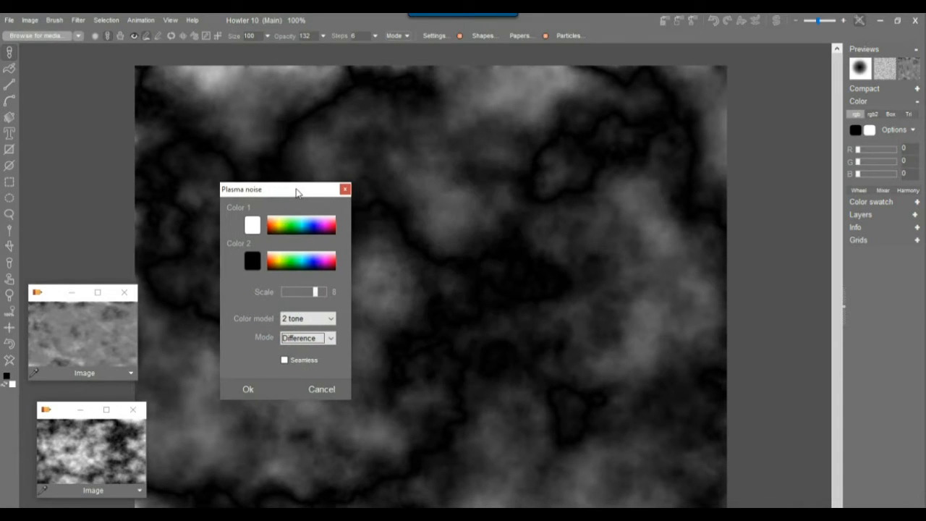
left_click(319, 292)
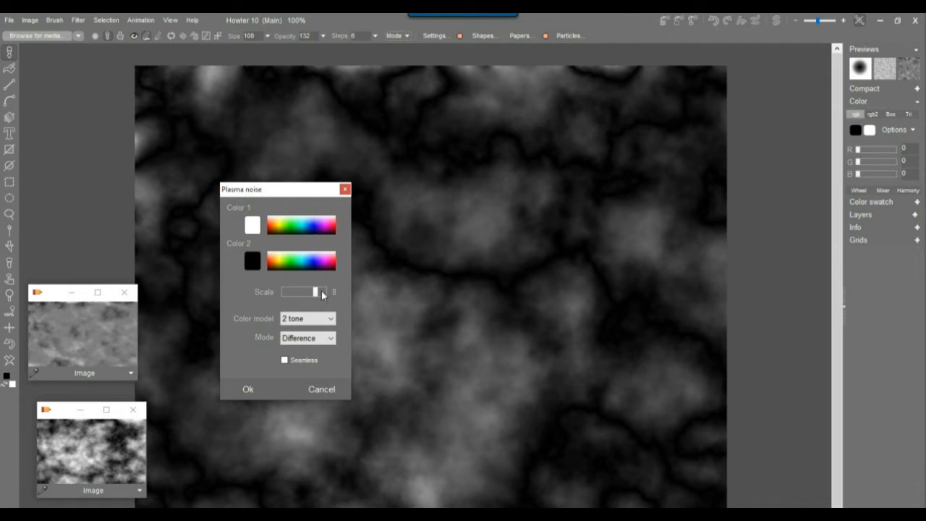
left_click(321, 290)
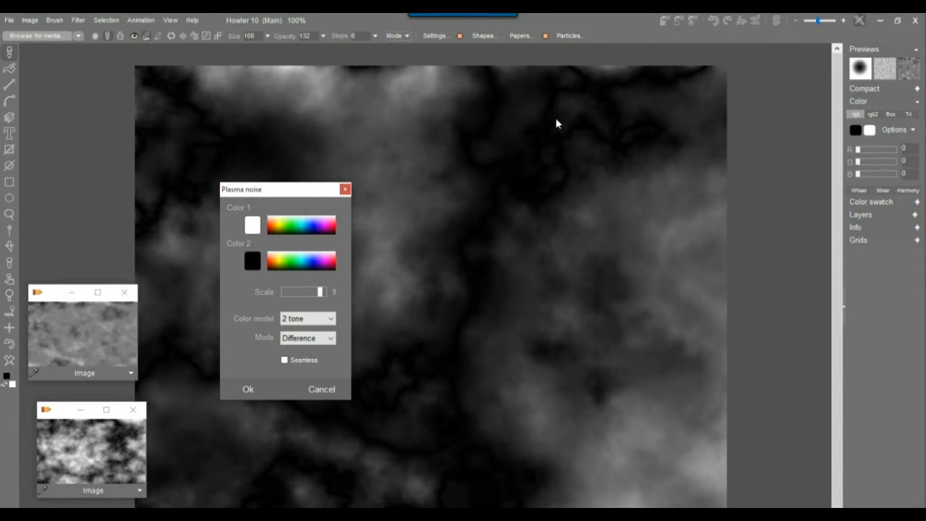
left_click(239, 387)
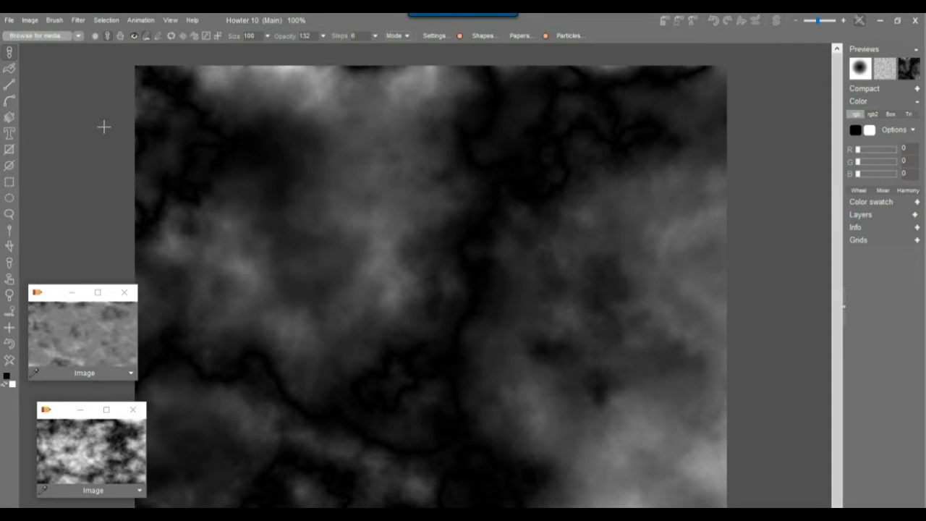
left_click(665, 21)
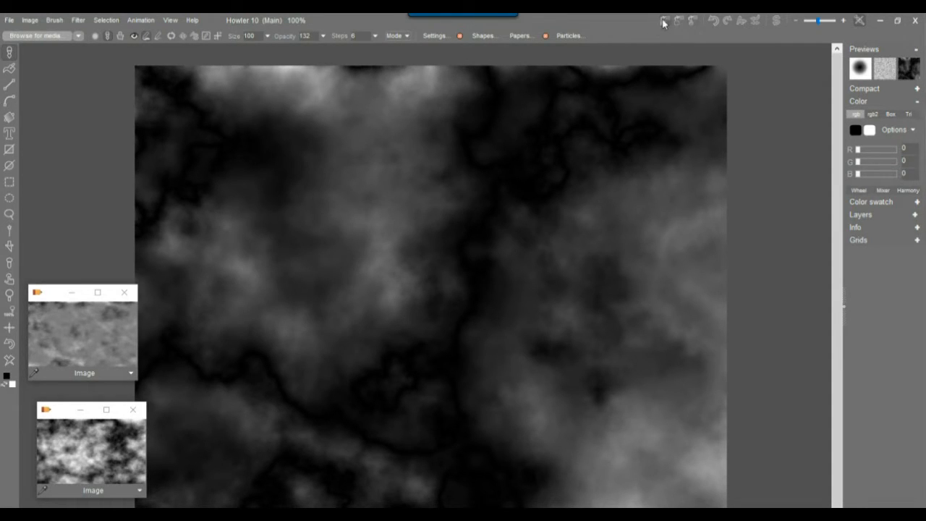
left_click_drag(336, 409, 59, 187)
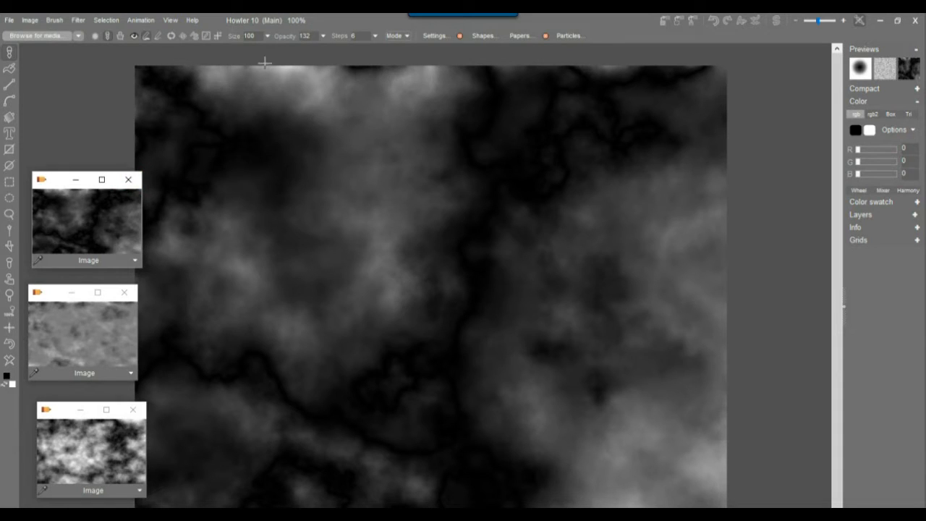
Expand the dynamic range, close an unneeded stored copy, and reload the lighter cloud copy.
left_click(29, 21)
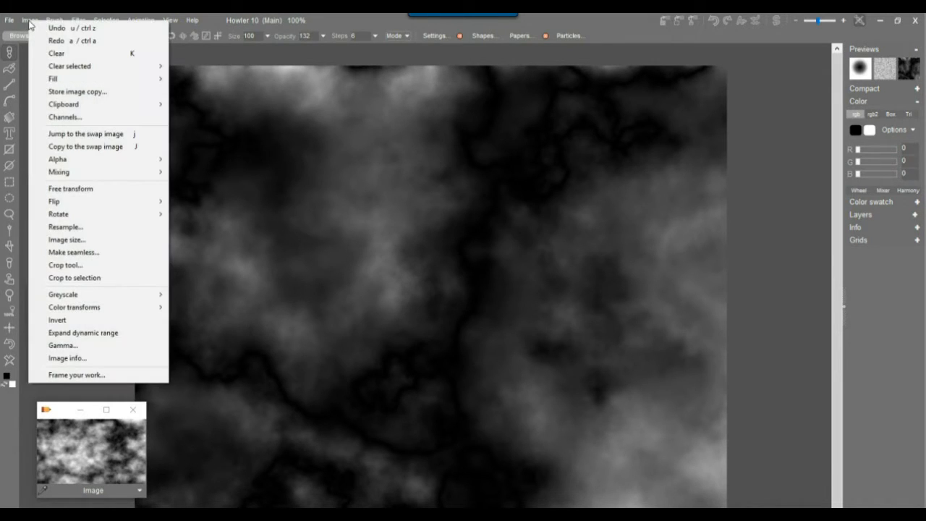
left_click(124, 333)
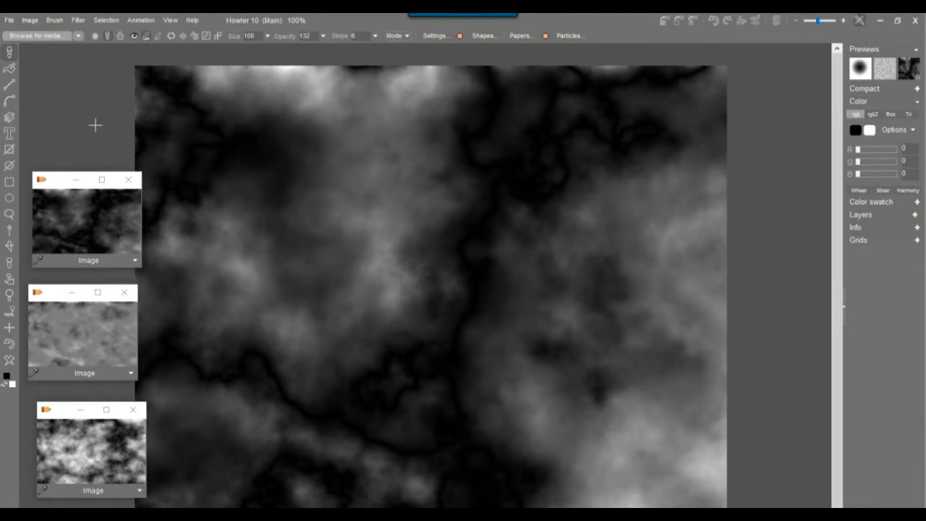
left_click(128, 179)
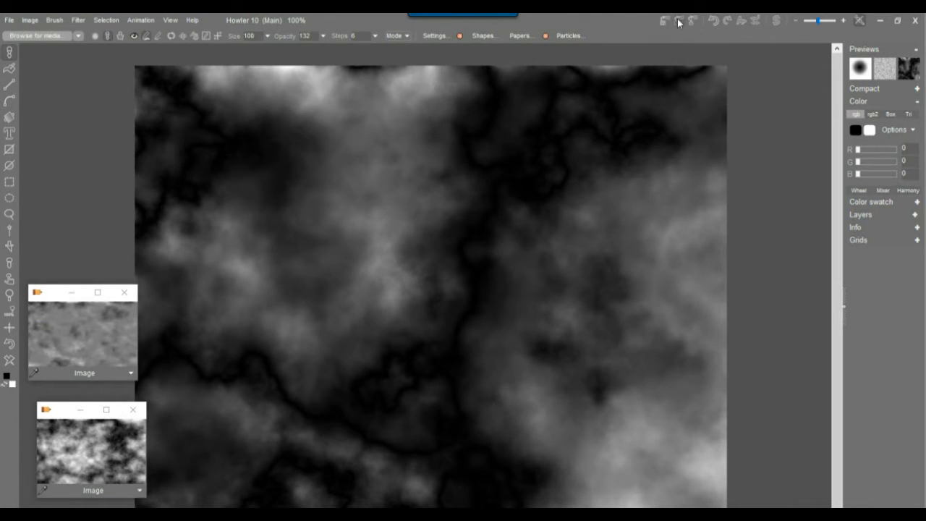
left_click(59, 318)
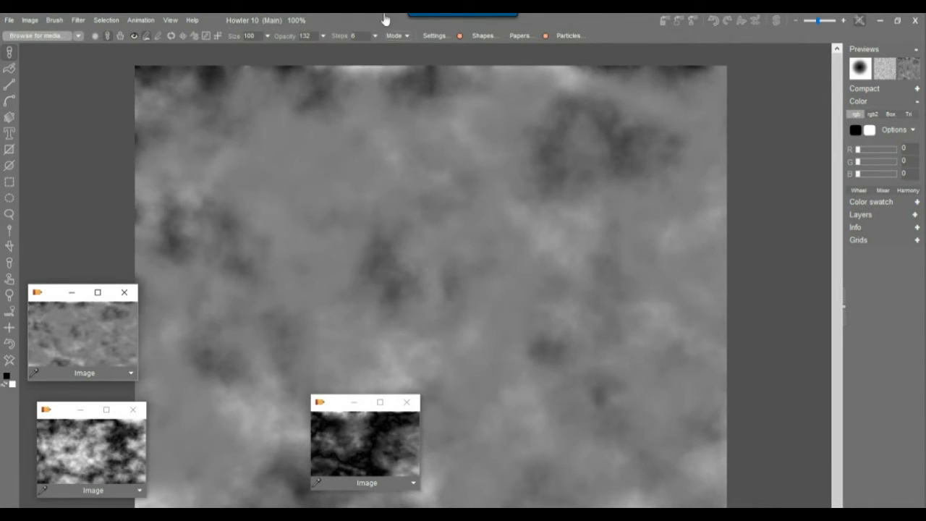
Expand the cloudy image's range, store it as a new preview, and close the grey preview.
left_click(30, 20)
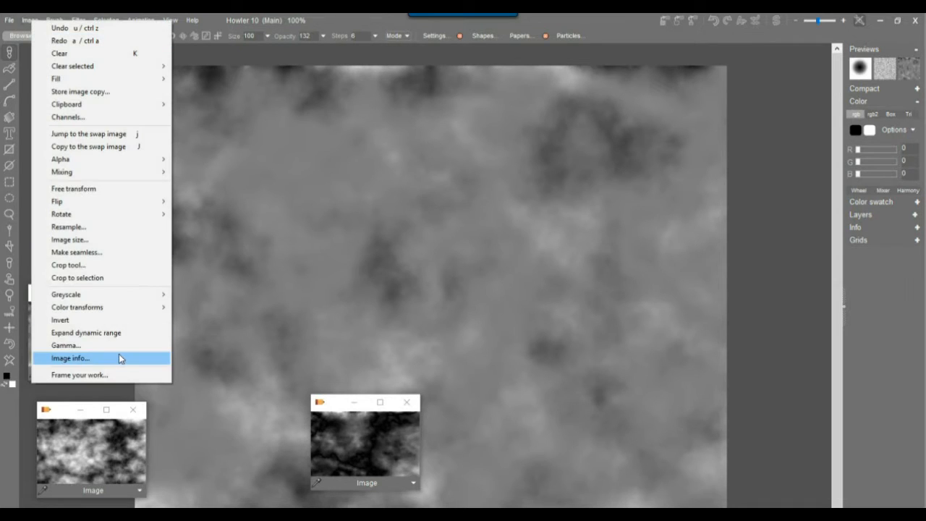
left_click(105, 332)
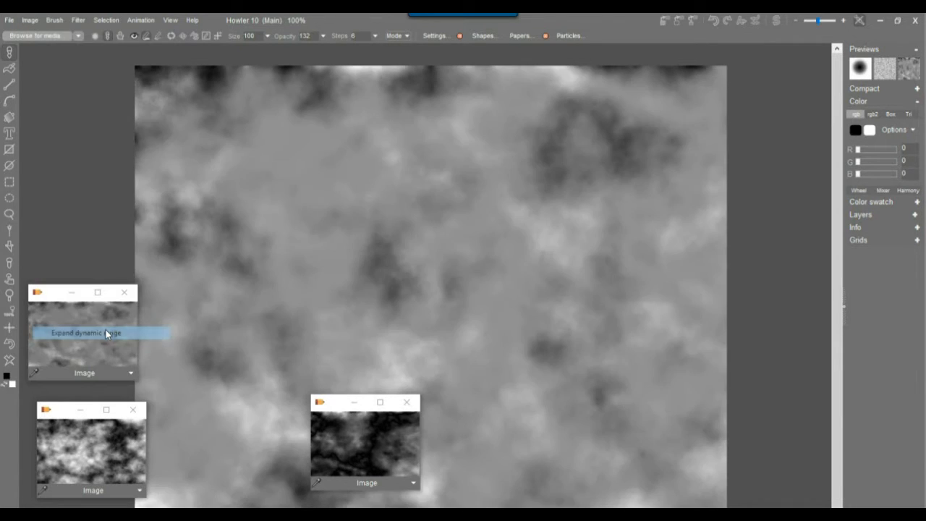
left_click(665, 22)
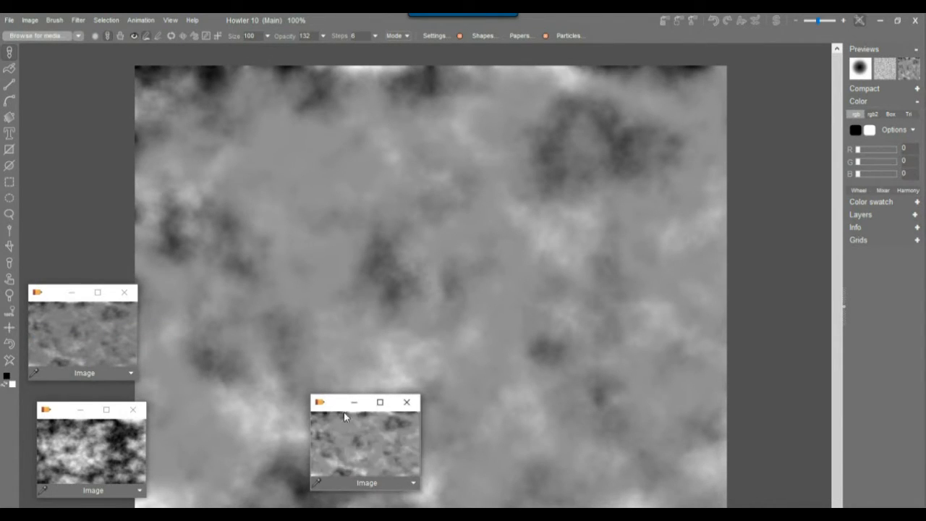
left_click_drag(335, 412, 473, 414)
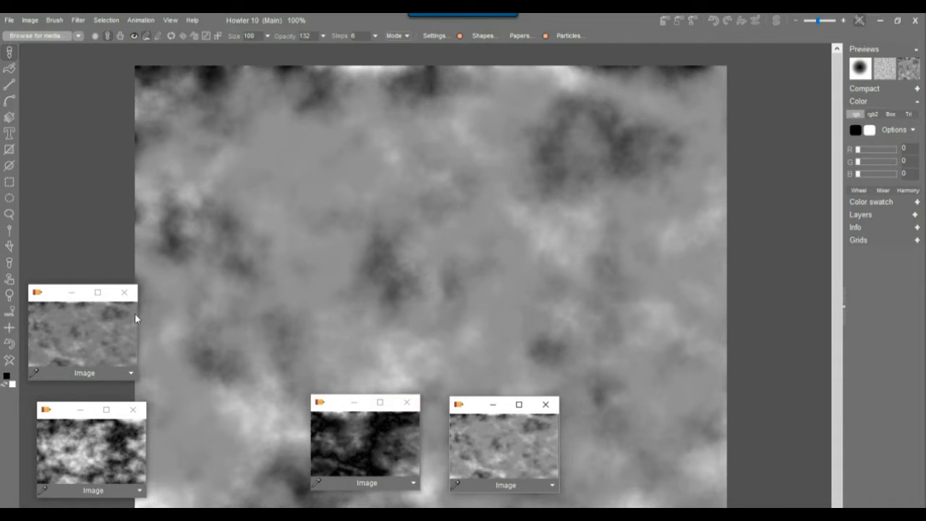
left_click(124, 292)
Load the high-contrast cloud texture, stretch it to full range, and close the leftover preview.
left_click(76, 442)
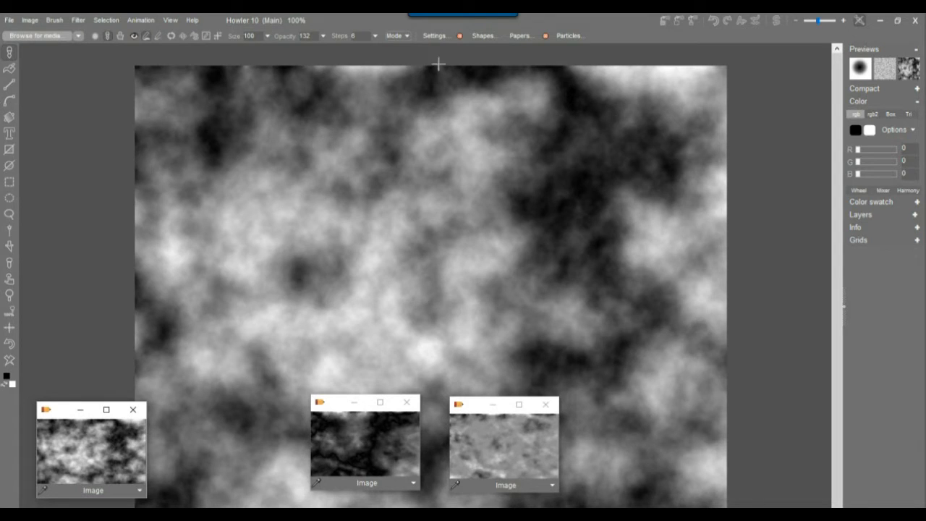
left_click(30, 19)
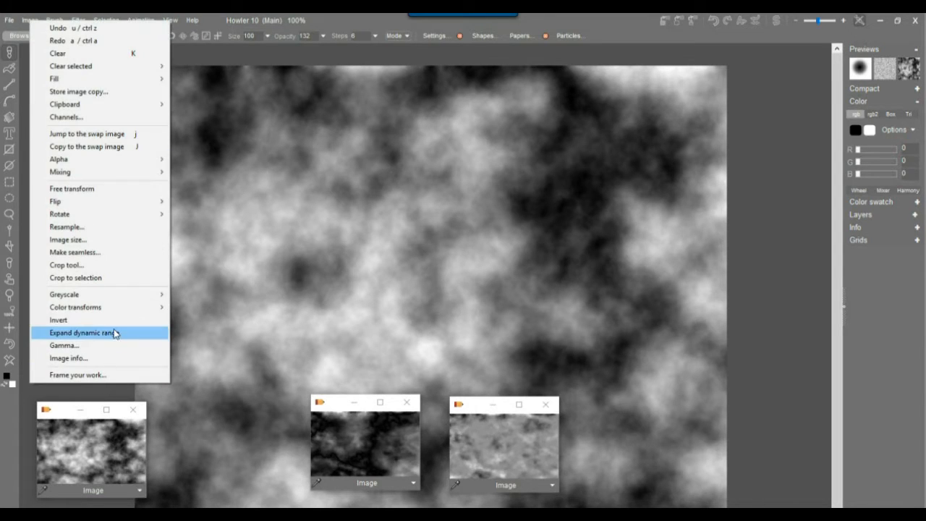
left_click(113, 333)
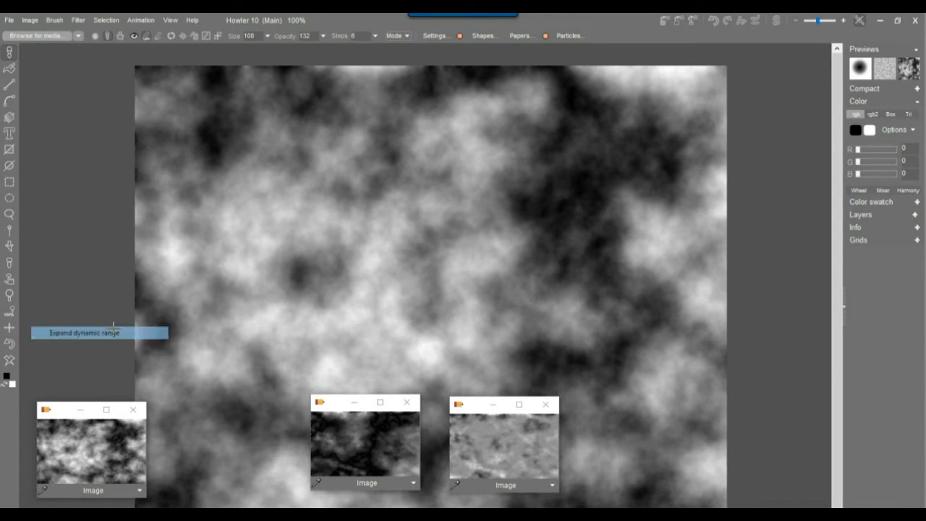
left_click(134, 411)
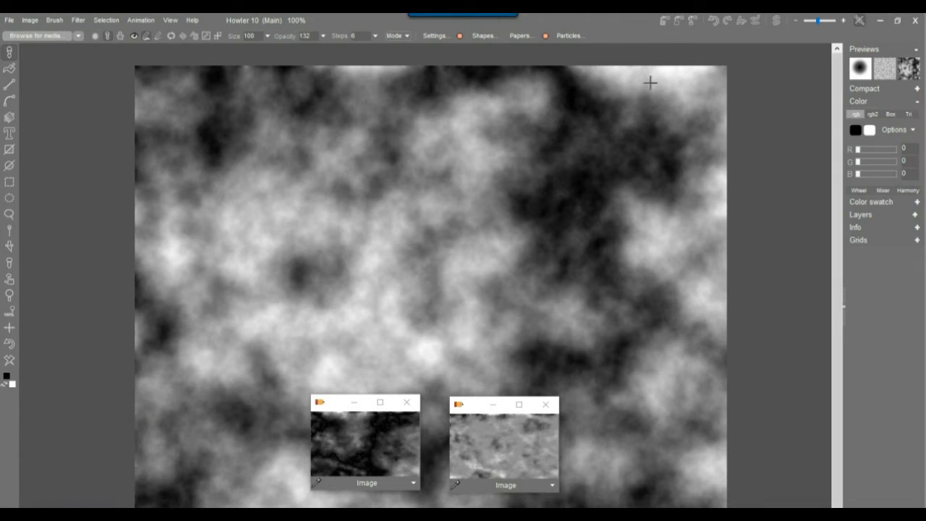
Store a copy of the full-contrast clouds and set the linear gradient to Multiply, undoing a test stroke.
left_click(662, 20)
left_click_drag(330, 408, 200, 411)
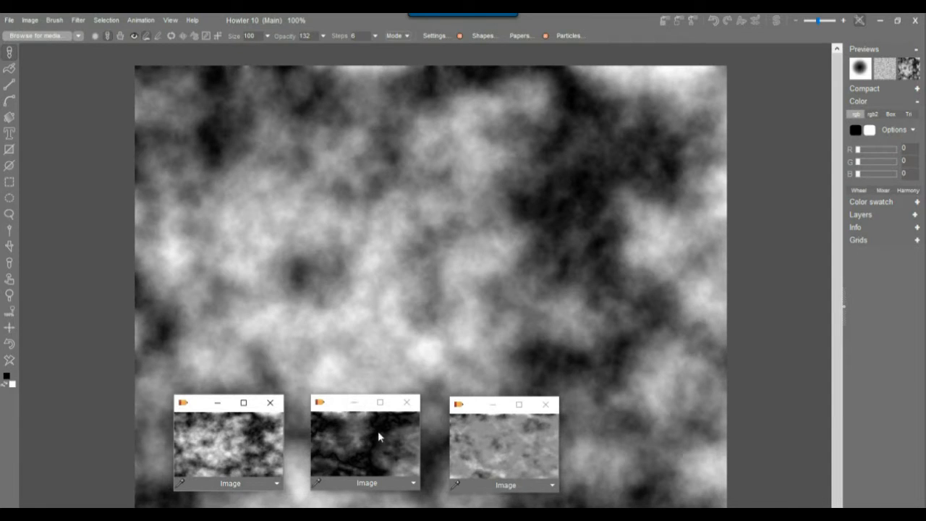
left_click(8, 118)
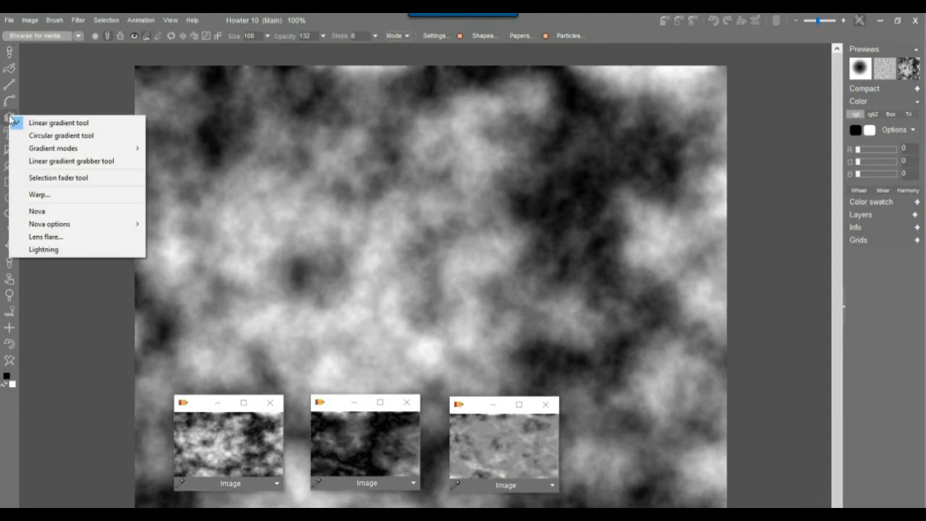
left_click(75, 126)
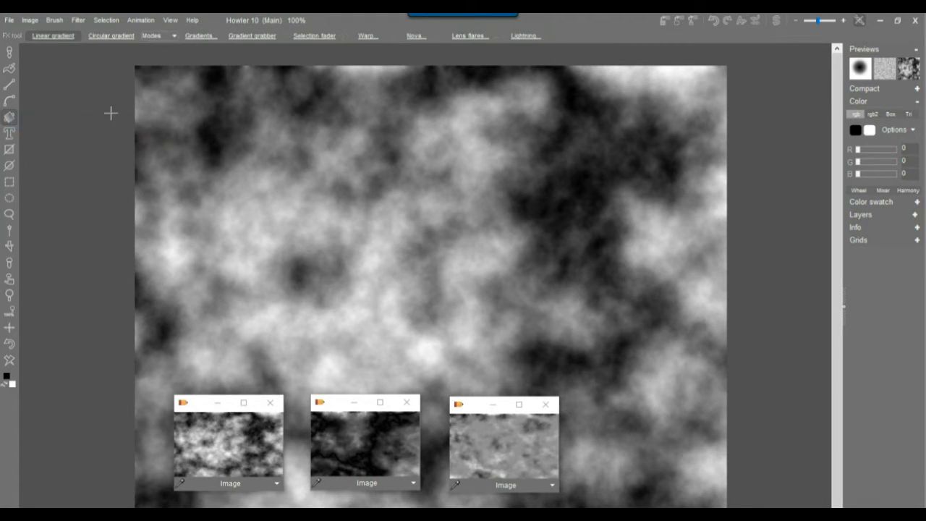
left_click(160, 38)
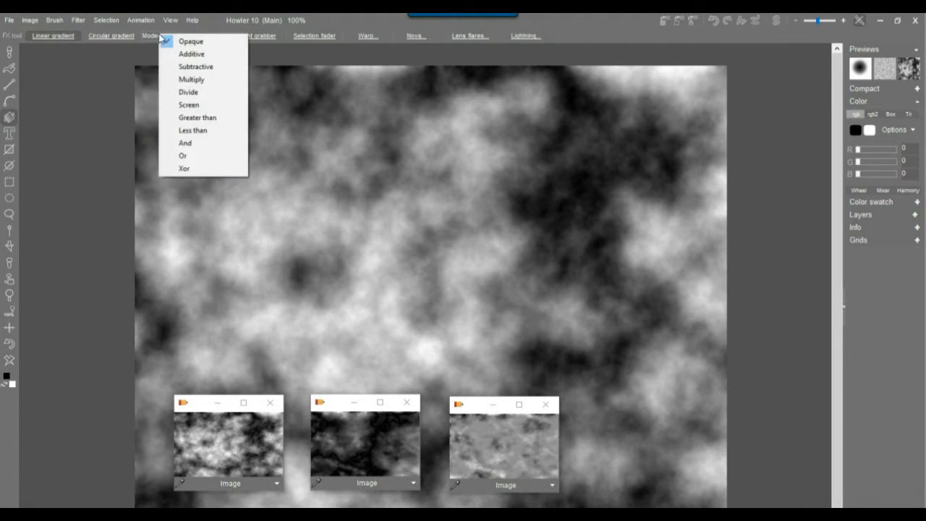
left_click(199, 79)
left_click_drag(79, 256, 309, 182)
left_click(10, 344)
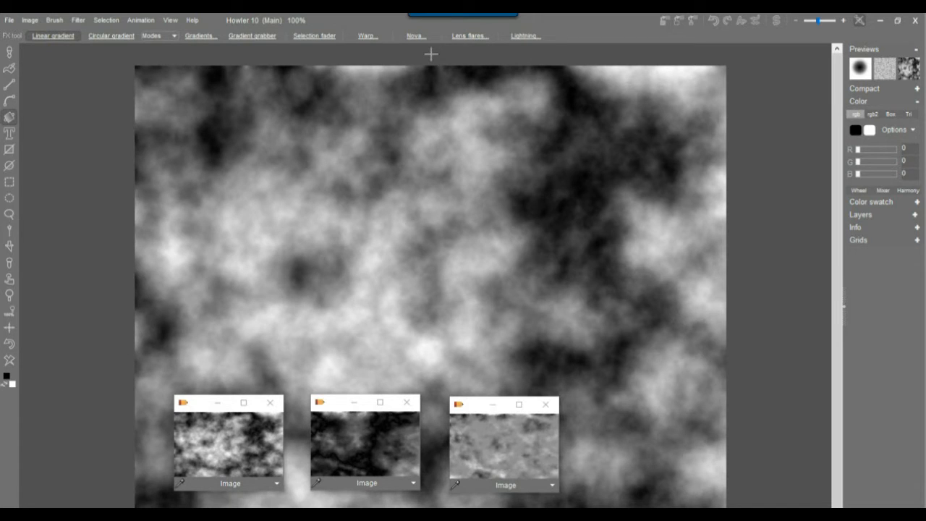
Darken the clouds with a multiply gradient from the top, then flip vertically so darkness sits at the bottom.
left_click_drag(428, 60, 420, 481)
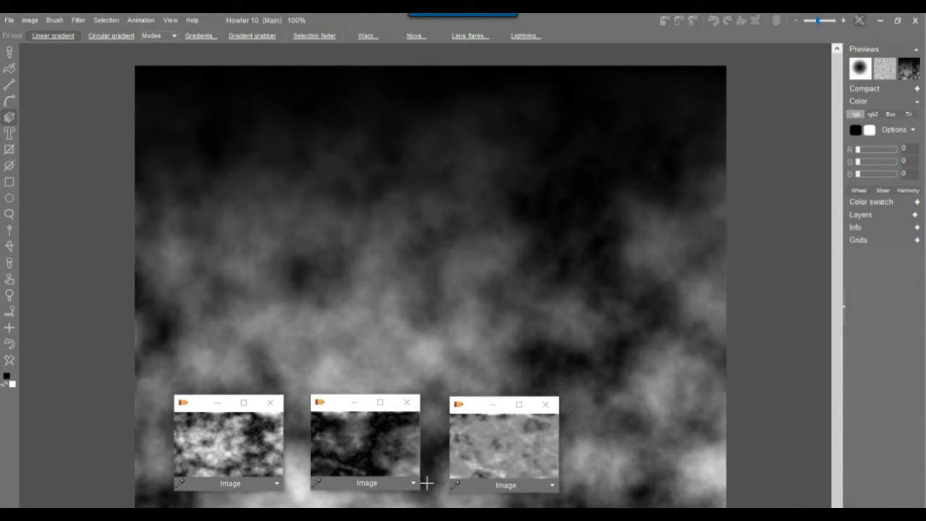
left_click(30, 20)
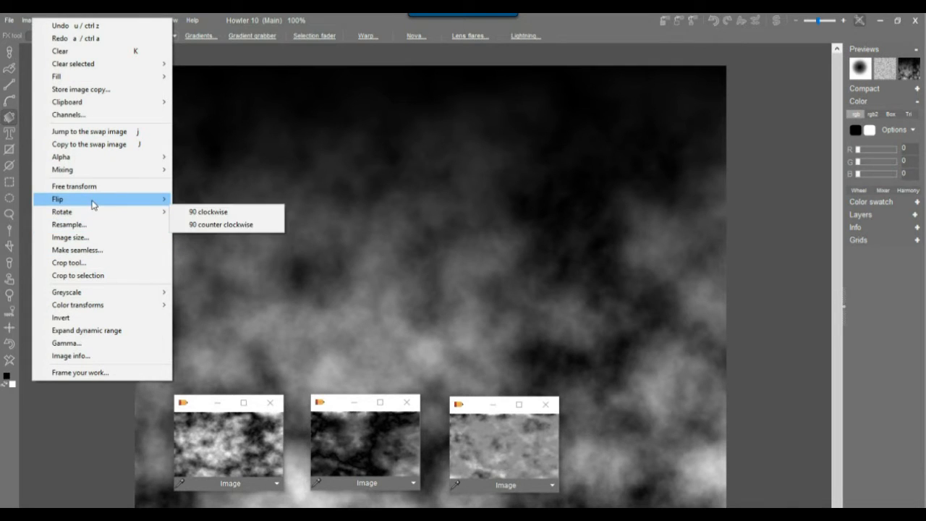
mouse_move(158, 200)
left_click(201, 212)
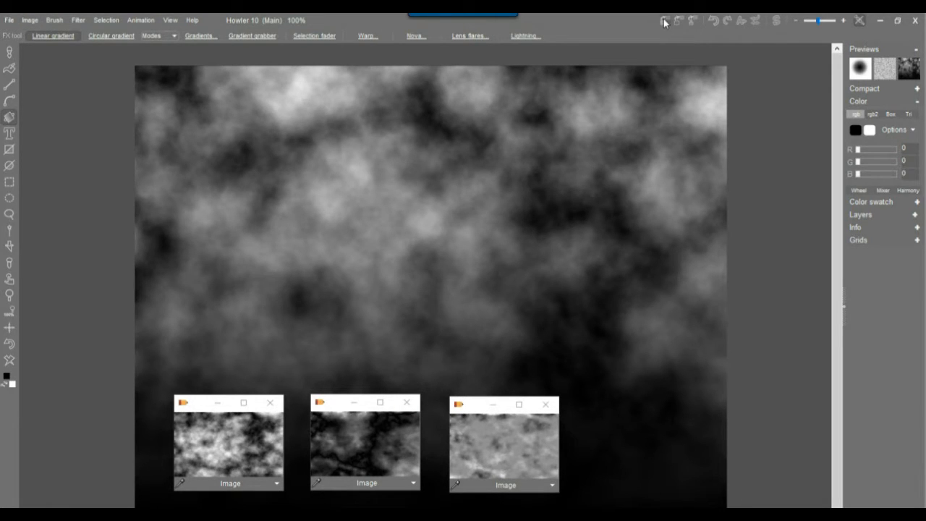
Place the stored bottom-darkened copy beside the others and load the dark veined texture.
left_click_drag(332, 410, 605, 410)
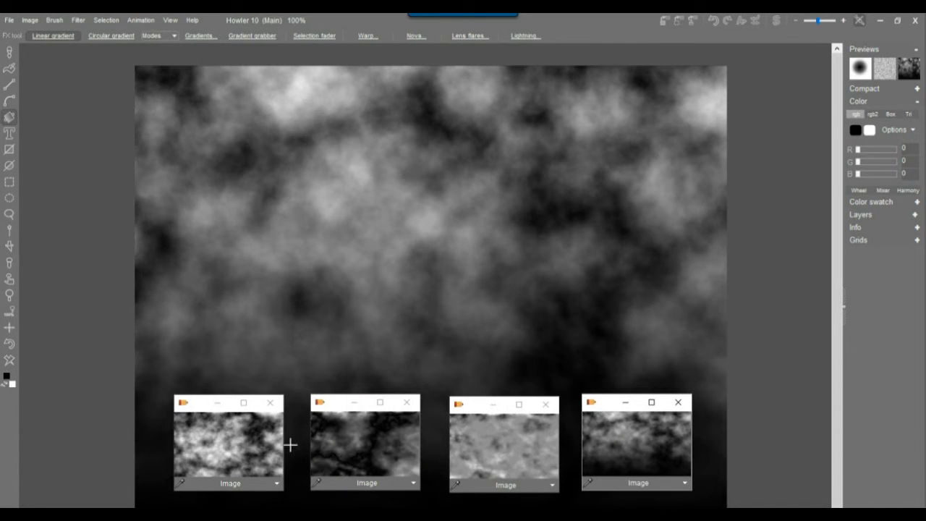
left_click(358, 432)
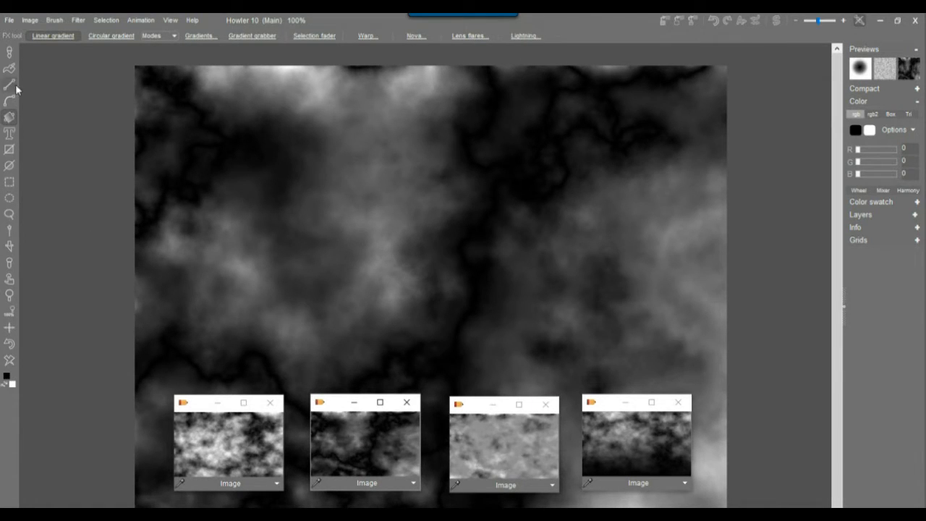
right_click(10, 118)
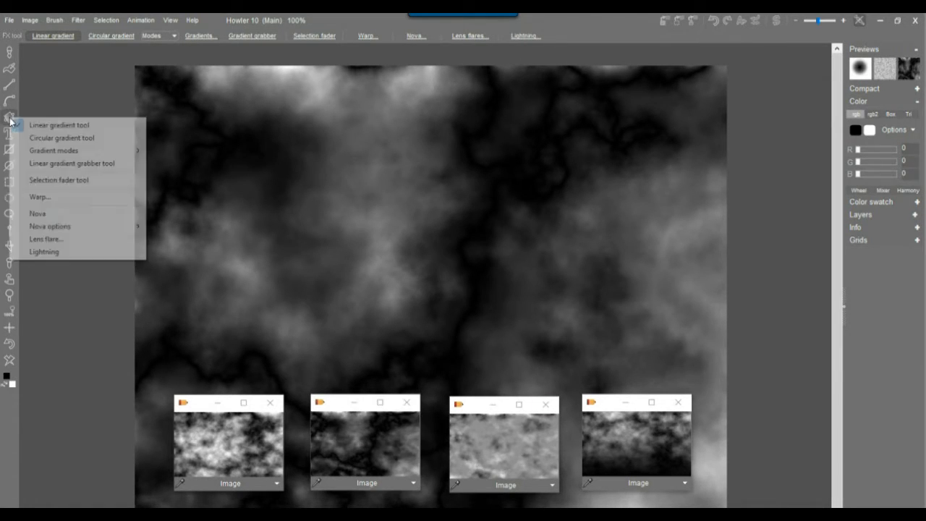
Switch to Warp, lower its bias to 0.68, and swirl the texture across the canvas.
left_click(65, 202)
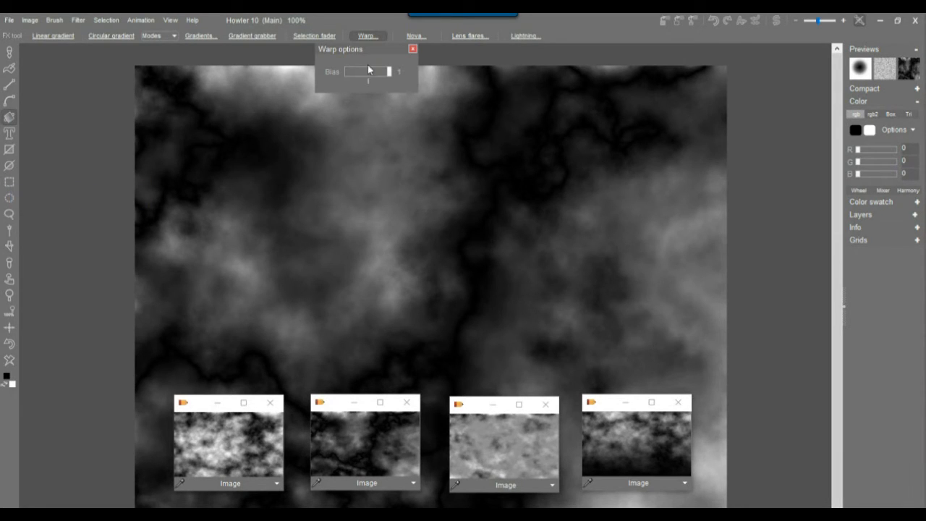
mouse_move(287, 182)
left_mouse_down()
mouse_move(393, 229)
mouse_move(439, 192)
mouse_move(684, 205)
mouse_move(357, 149)
mouse_move(358, 198)
mouse_move(345, 202)
left_mouse_up()
left_click_drag(389, 71, 356, 72)
mouse_move(180, 167)
left_mouse_down()
mouse_move(145, 209)
mouse_move(482, 203)
mouse_move(557, 216)
mouse_move(651, 275)
mouse_move(492, 318)
mouse_move(275, 279)
mouse_move(417, 327)
mouse_move(612, 331)
mouse_move(693, 277)
mouse_move(467, 398)
left_mouse_up()
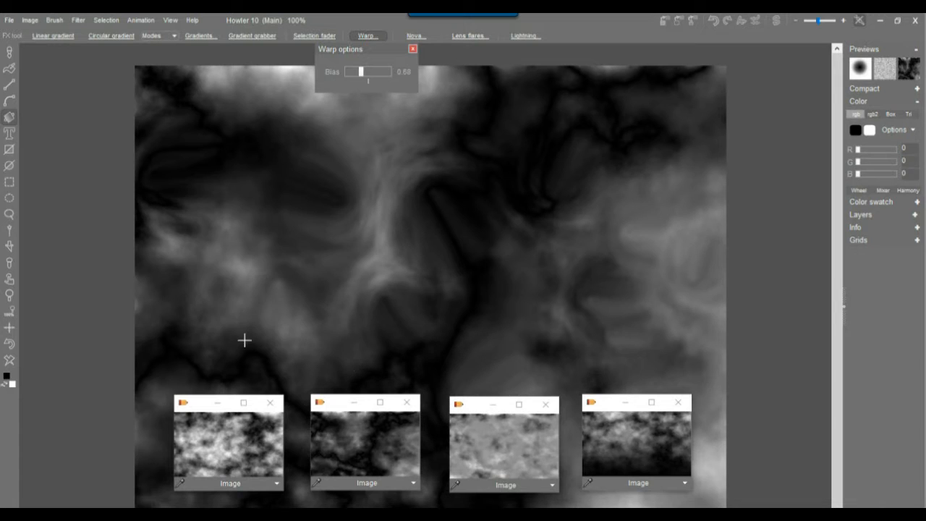
Smear more swirls into the lower-left, right, upper-right, centre and lower-middle areas.
left_click_drag(244, 337, 283, 337)
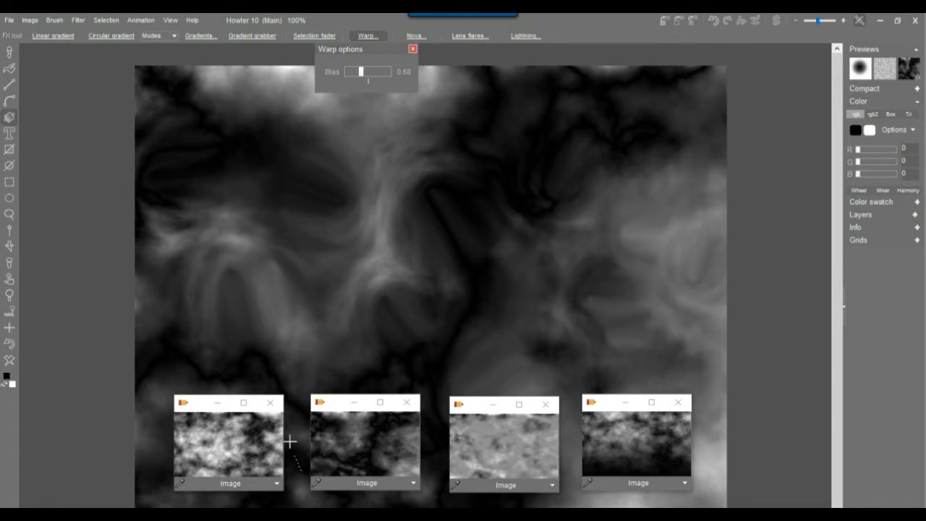
mouse_move(729, 452)
left_mouse_down()
mouse_move(694, 455)
mouse_move(732, 434)
left_mouse_up()
left_click_drag(687, 235, 615, 289)
left_click_drag(712, 92, 650, 142)
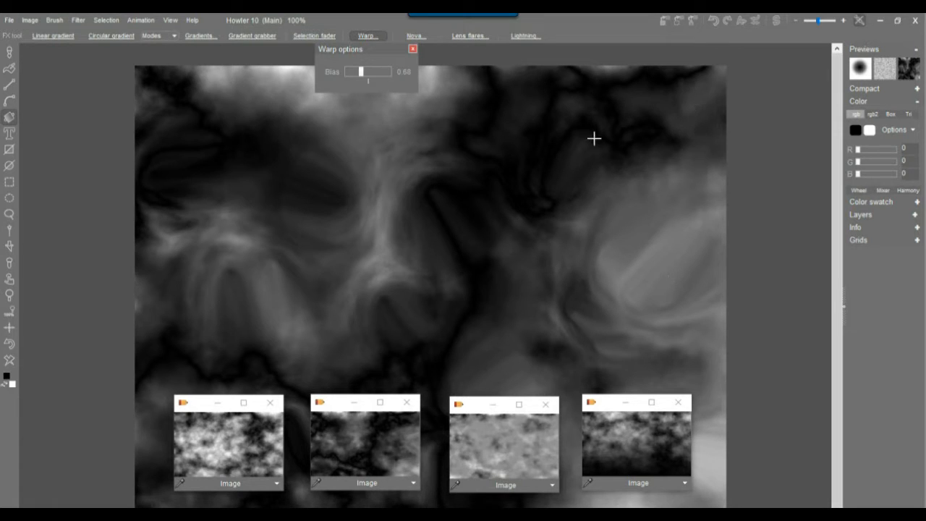
left_click_drag(593, 138, 640, 172)
left_click_drag(467, 142, 534, 130)
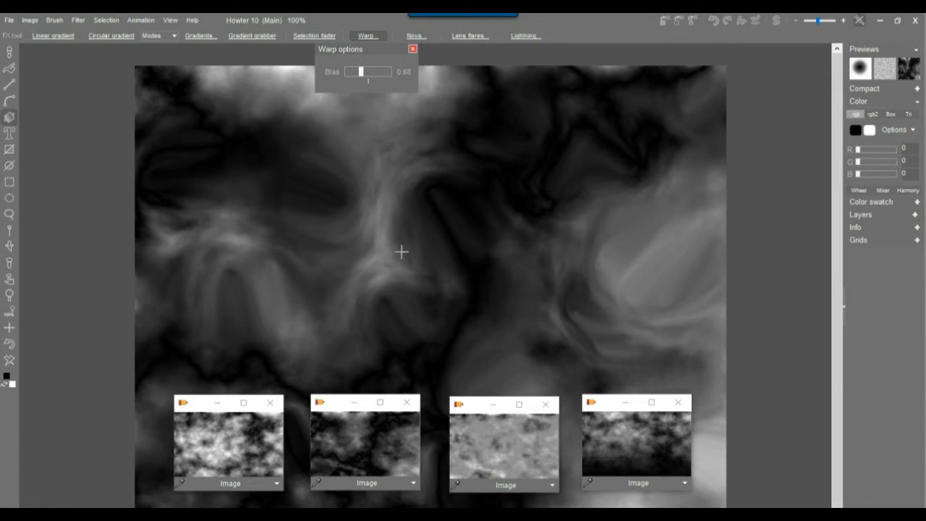
left_click_drag(403, 256, 423, 276)
left_click_drag(292, 202, 241, 220)
left_click_drag(283, 254, 314, 226)
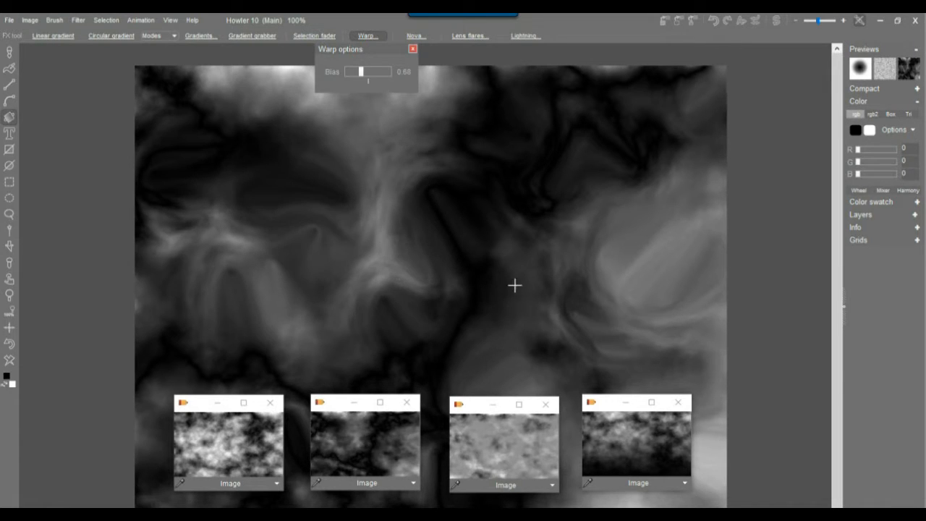
left_click_drag(514, 285, 517, 256)
left_click_drag(525, 345, 461, 337)
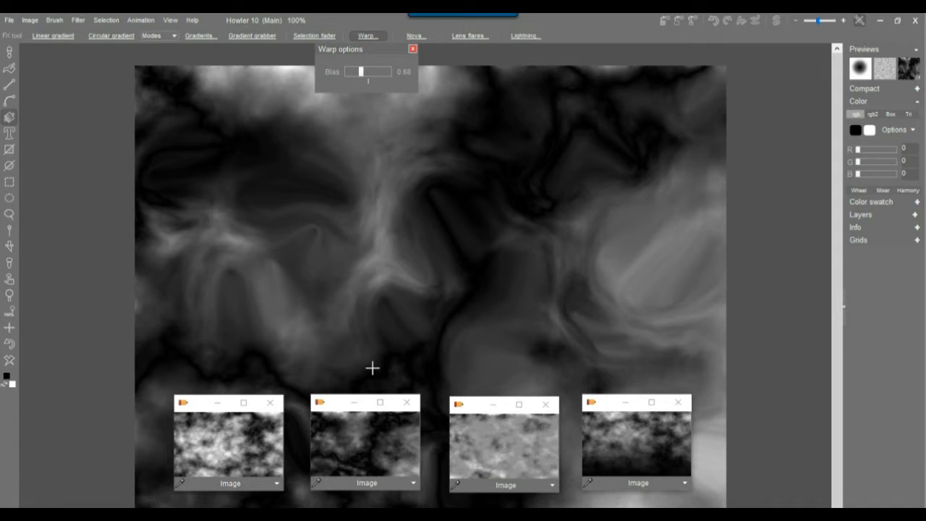
left_click_drag(362, 365, 357, 341)
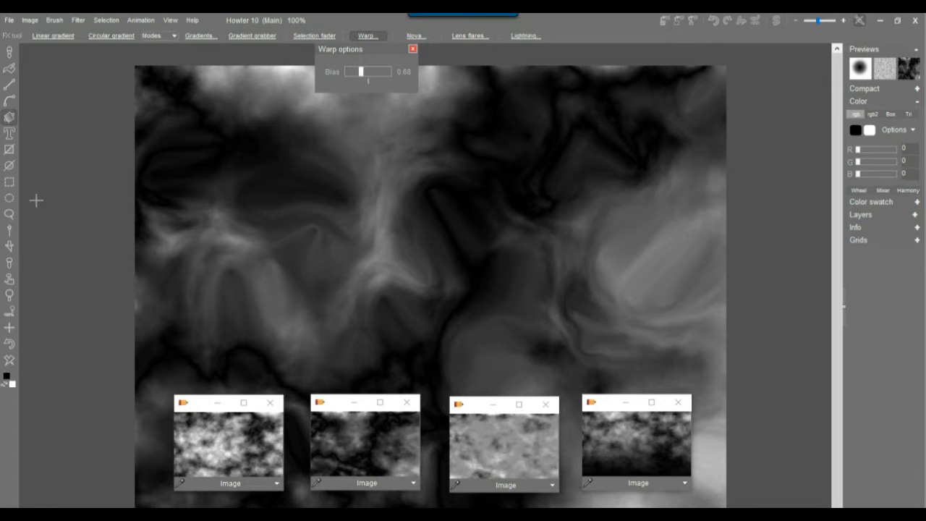
Darken the left, right and upper-right areas with Multiply circular gradients.
right_click(9, 118)
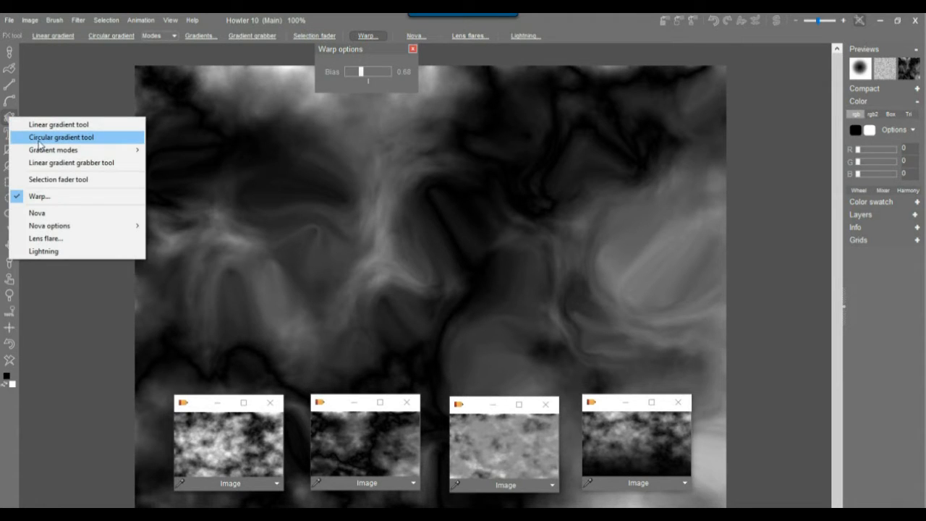
left_click(39, 142)
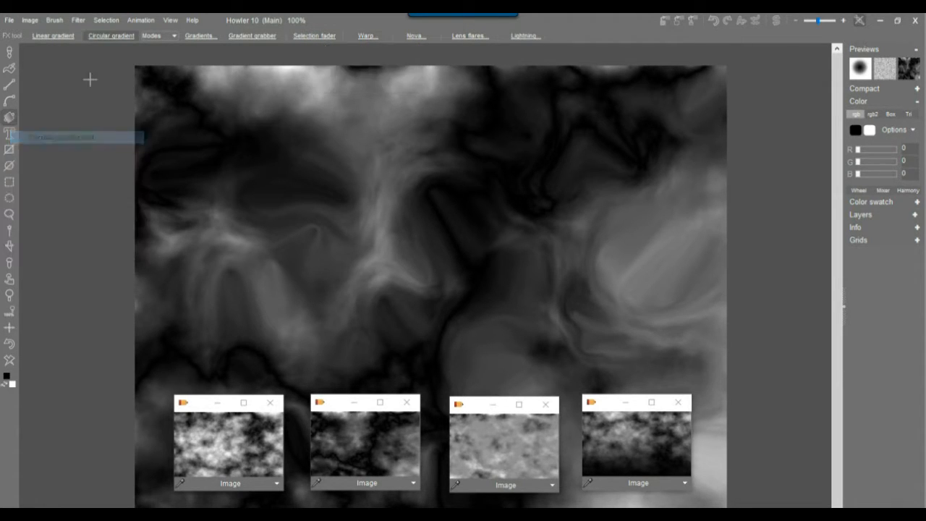
left_click(150, 36)
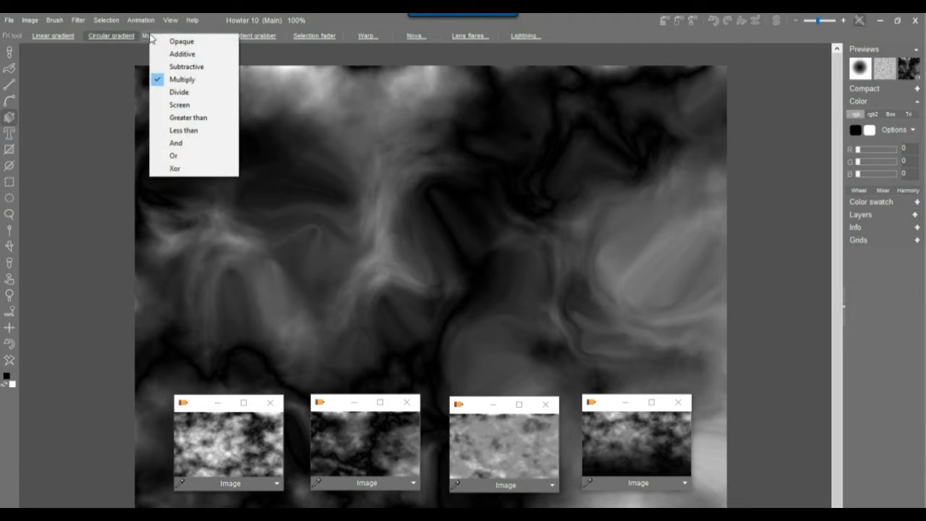
left_click(186, 79)
left_click_drag(112, 244, 296, 204)
left_click_drag(557, 295, 434, 169)
left_click_drag(721, 99, 671, 164)
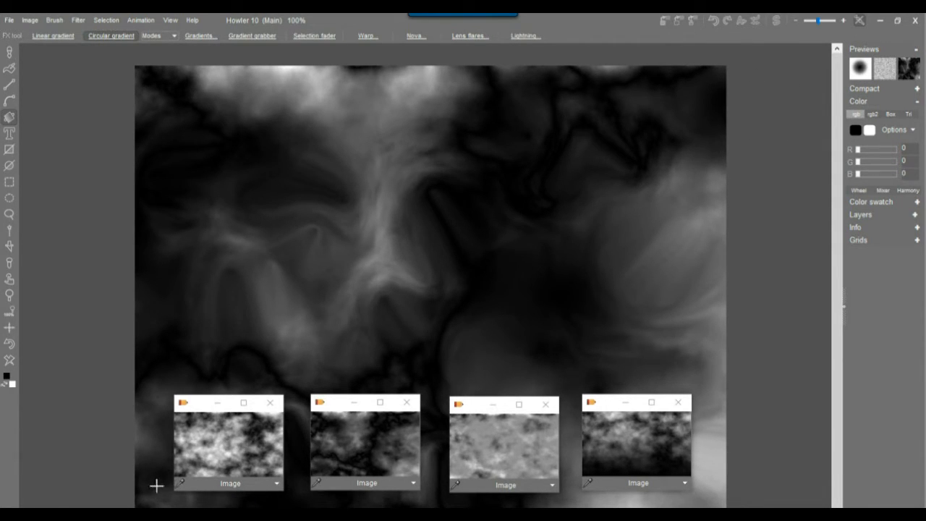
Darken the lower-right and lower-left edges with several more circular gradients.
left_click_drag(581, 503, 506, 346)
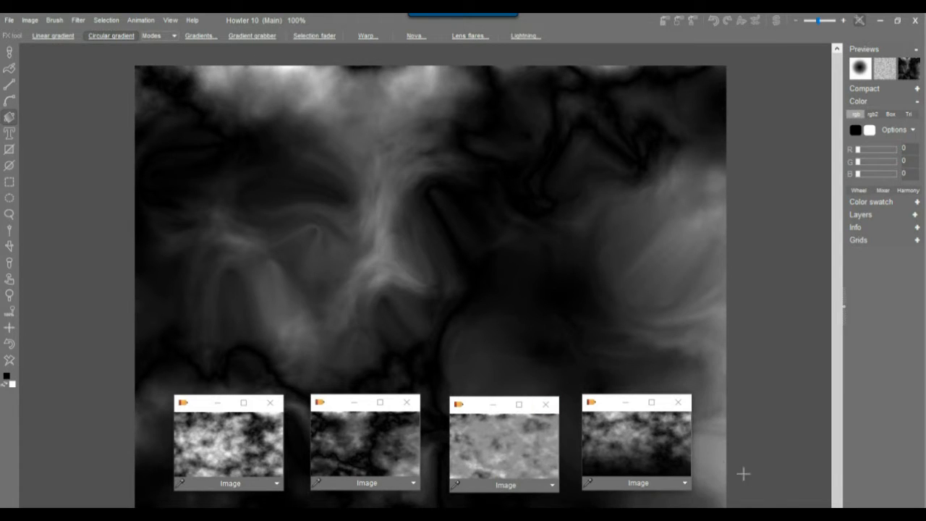
left_click_drag(817, 500, 603, 374)
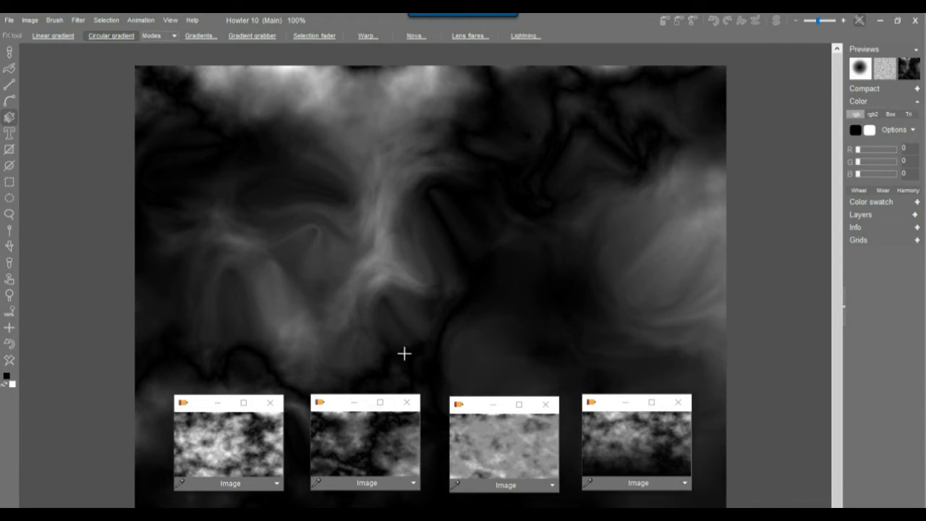
left_click_drag(298, 443, 318, 285)
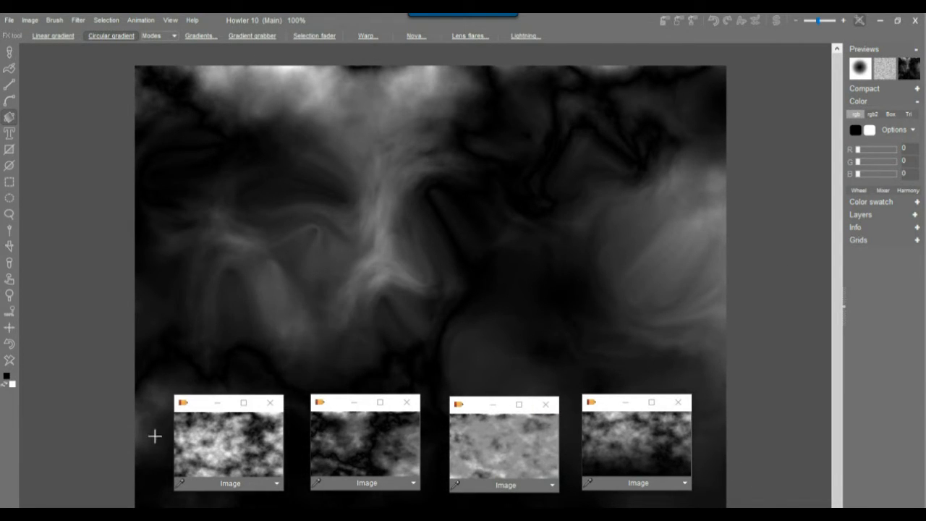
left_click_drag(135, 434, 163, 284)
left_click_drag(736, 407, 613, 285)
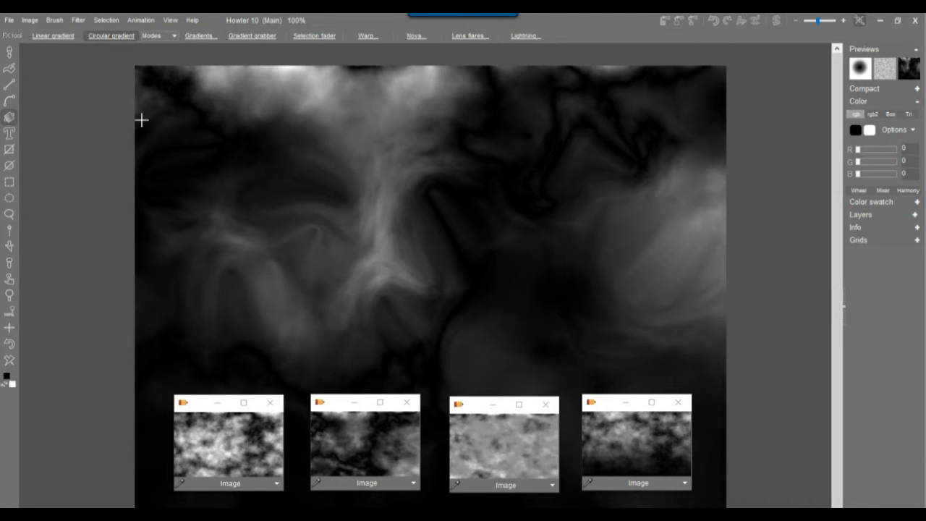
Switch gradients to Additive blending and add a radial gradient on the left.
left_click(169, 34)
left_click(192, 60)
left_click_drag(93, 237, 287, 218)
In the Sweep editor, reverse the gradient and make its value curve drop steeply to zero.
left_click(169, 19)
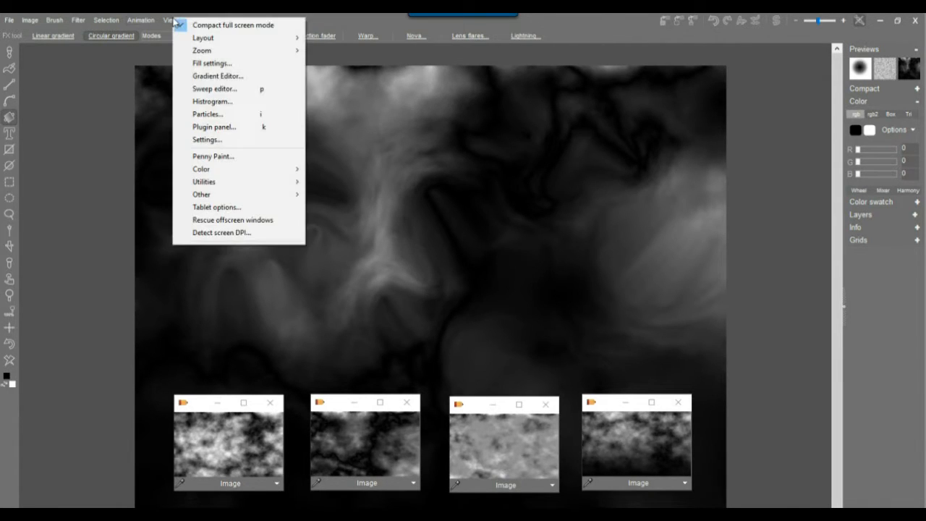
left_click(220, 91)
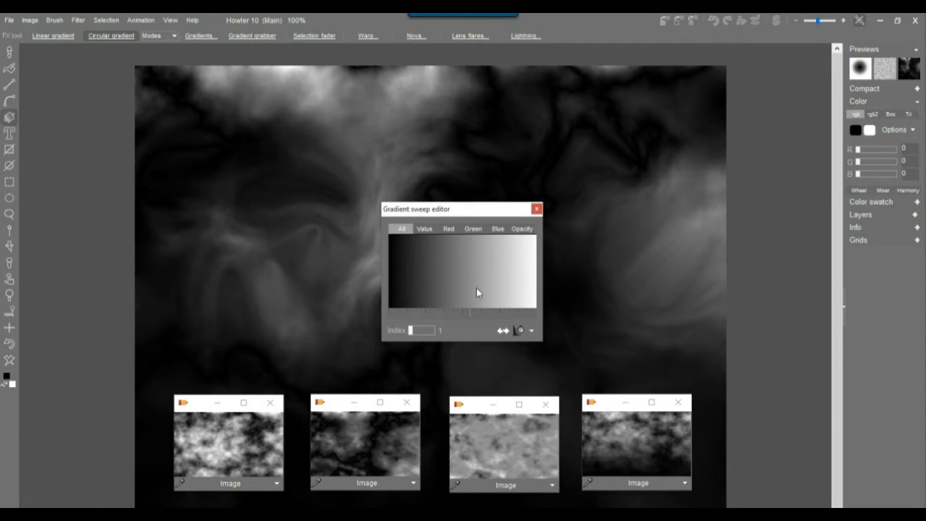
left_click(504, 330)
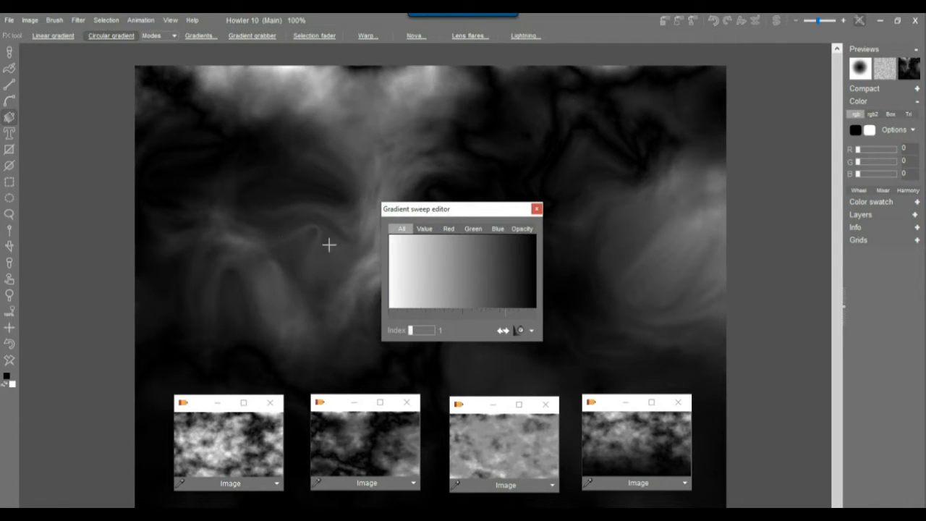
left_click(424, 229)
mouse_move(403, 292)
left_mouse_down()
mouse_move(379, 275)
mouse_move(463, 293)
left_mouse_up()
mouse_move(544, 311)
left_mouse_down()
mouse_move(394, 288)
mouse_move(450, 286)
mouse_move(552, 310)
mouse_move(462, 309)
mouse_move(364, 268)
mouse_move(497, 314)
mouse_move(427, 290)
mouse_move(370, 229)
mouse_move(430, 277)
mouse_move(523, 304)
mouse_move(430, 286)
mouse_move(377, 255)
mouse_move(413, 282)
left_mouse_up()
left_click_drag(466, 304, 549, 316)
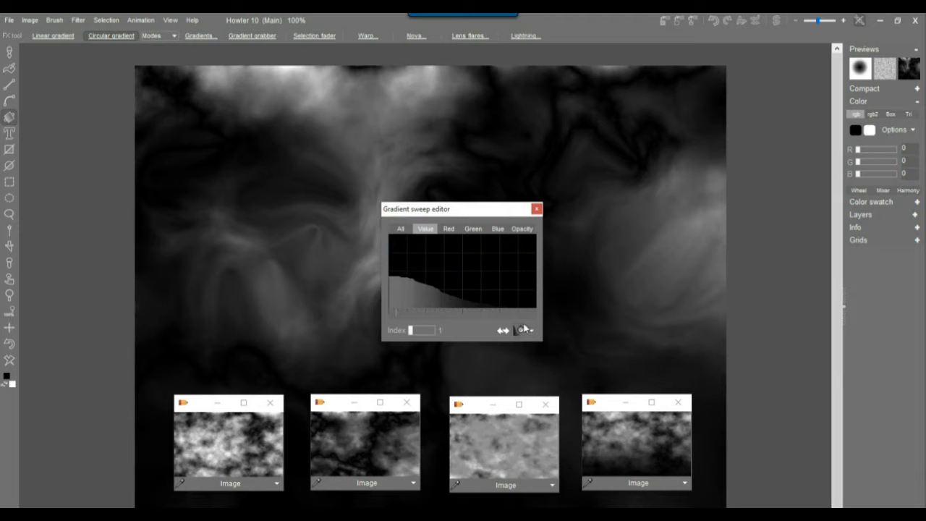
left_click_drag(499, 214, 783, 288)
Paint about ten soft bright circular blobs across the upper and middle heightmap.
left_click_drag(175, 257, 240, 210)
left_click_drag(366, 154, 311, 206)
left_click_drag(465, 108, 448, 101)
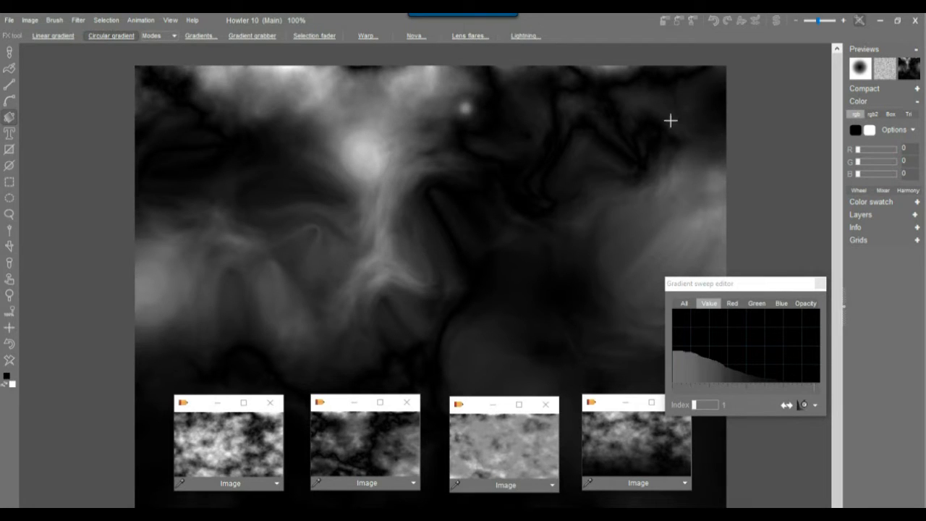
left_click_drag(657, 116, 597, 154)
left_click_drag(564, 187, 531, 214)
left_click_drag(567, 267, 396, 307)
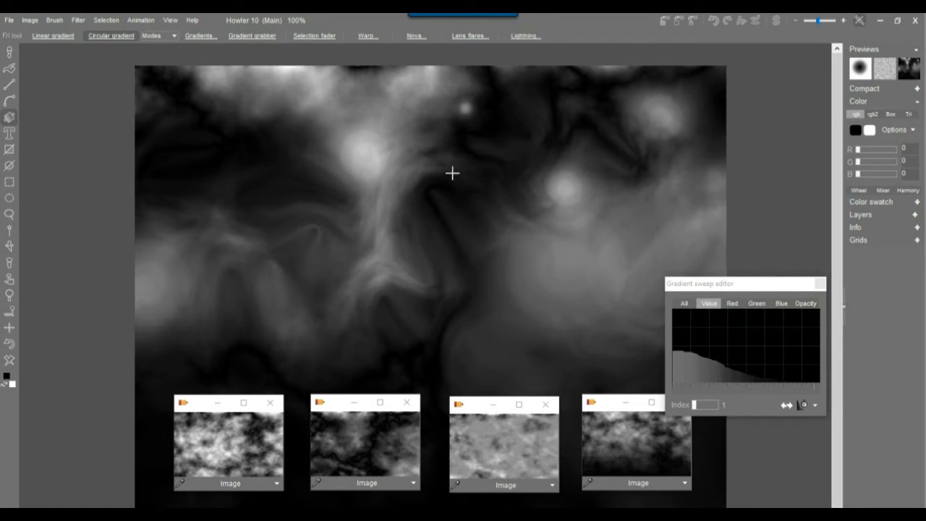
left_click_drag(480, 144, 454, 162)
left_click_drag(206, 144, 84, 172)
left_click_drag(548, 91, 356, 107)
left_click_drag(726, 95, 567, 118)
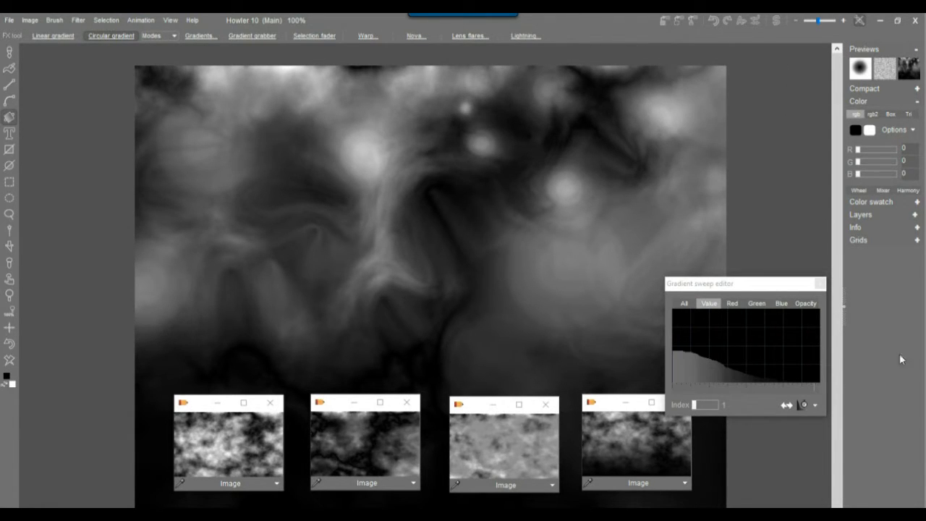
Close the sweep editor, move the heightmap copy to the row's end, and reload the high-contrast clouds.
left_click(820, 283)
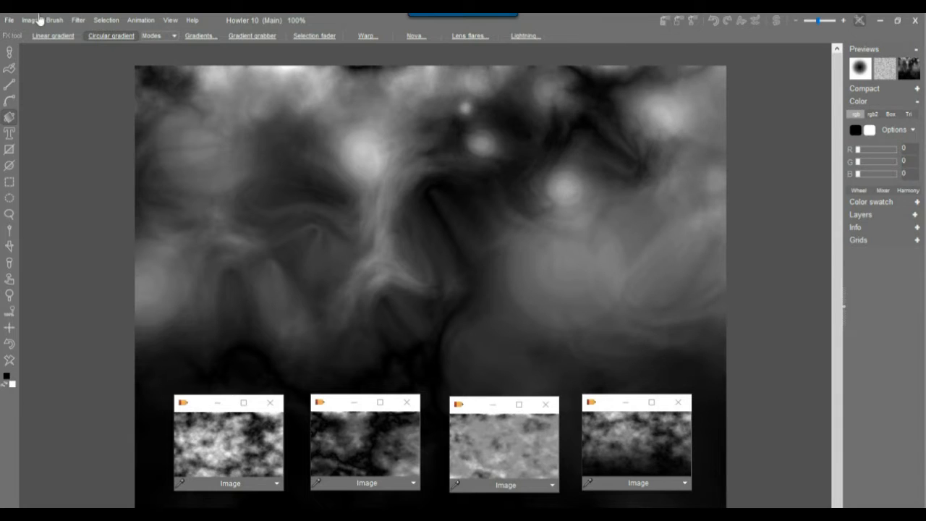
left_click(78, 20)
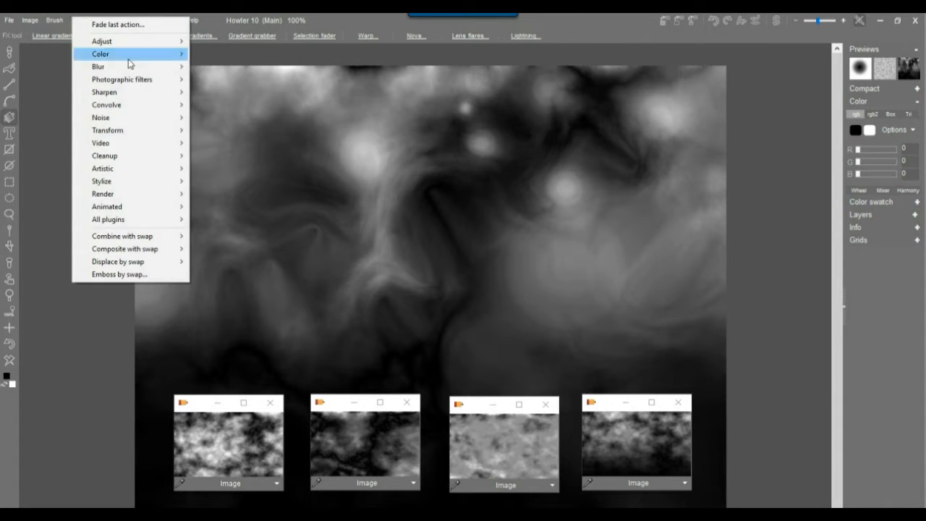
left_click(717, 27)
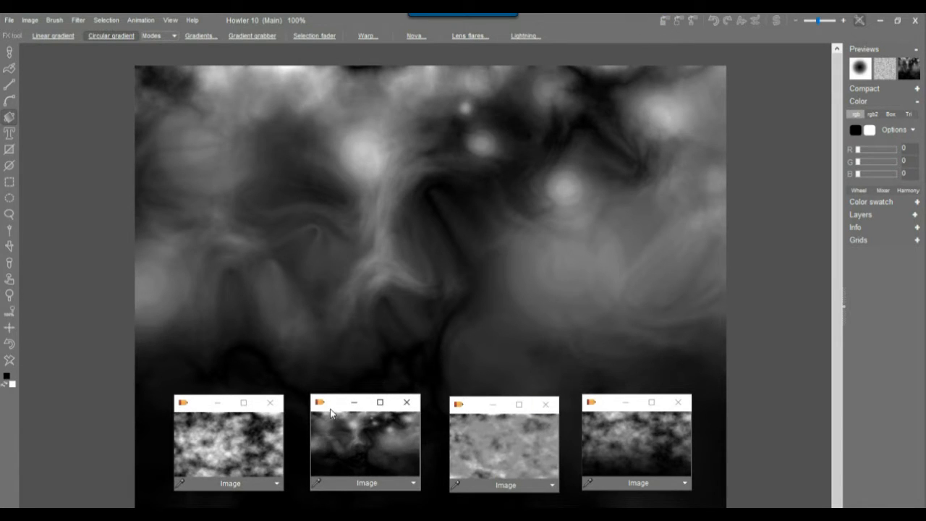
left_click_drag(330, 413, 738, 411)
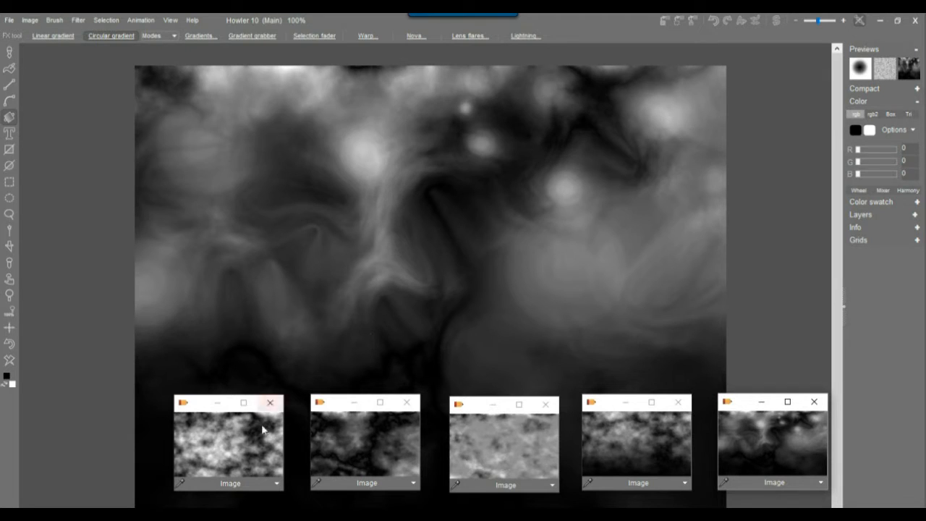
left_click(211, 442)
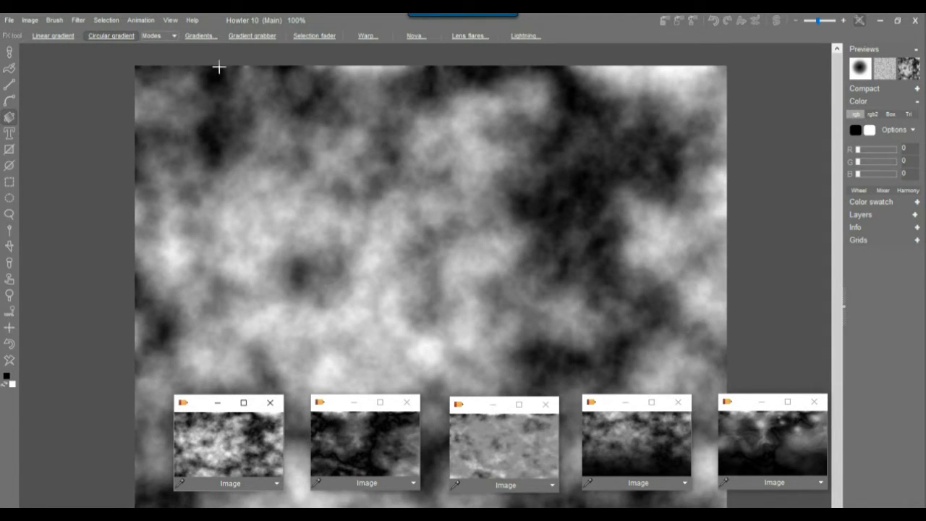
Open the 3D Designer on the clouds and generate a grass, rock and snow texture.
left_click(79, 20)
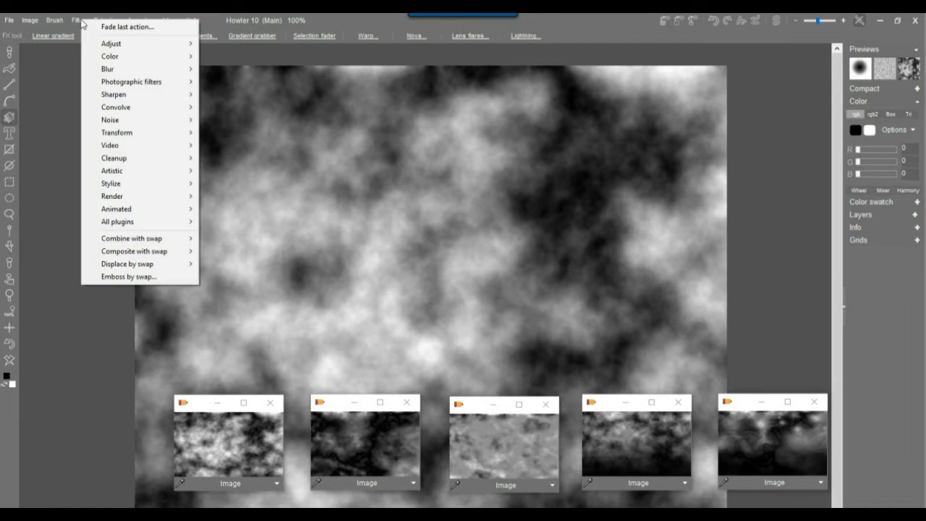
mouse_move(146, 135)
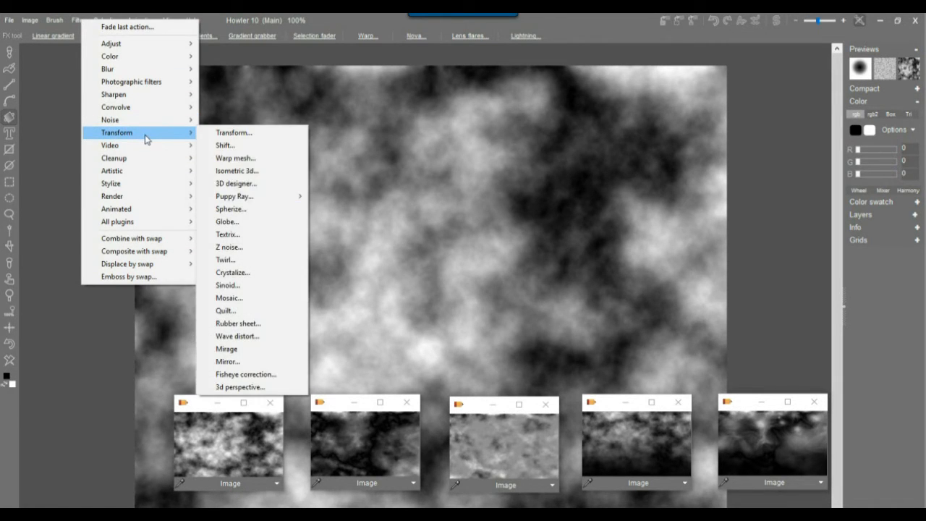
left_click(261, 185)
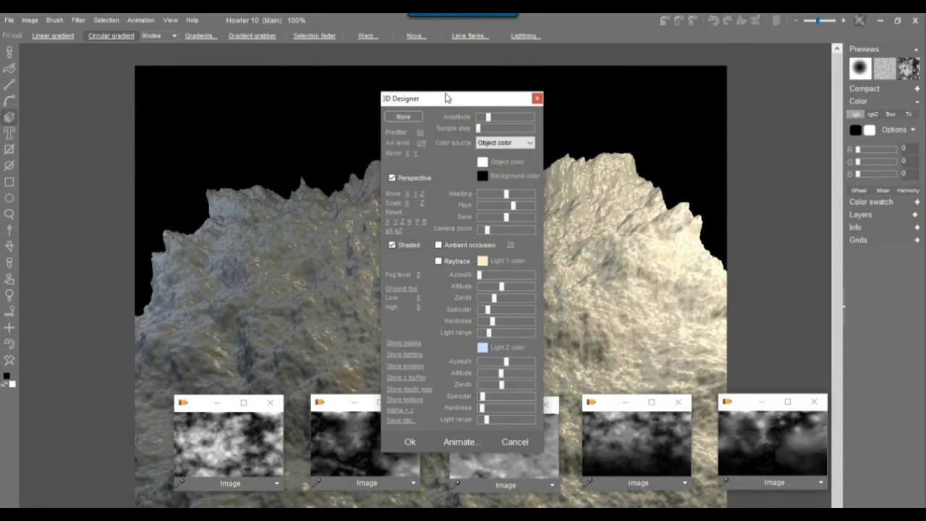
left_click_drag(462, 106, 120, 50)
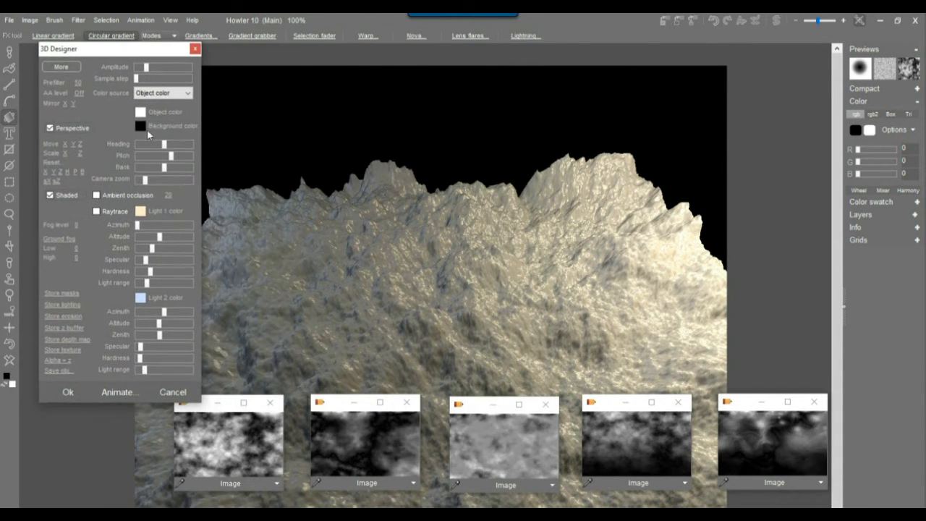
left_click(61, 67)
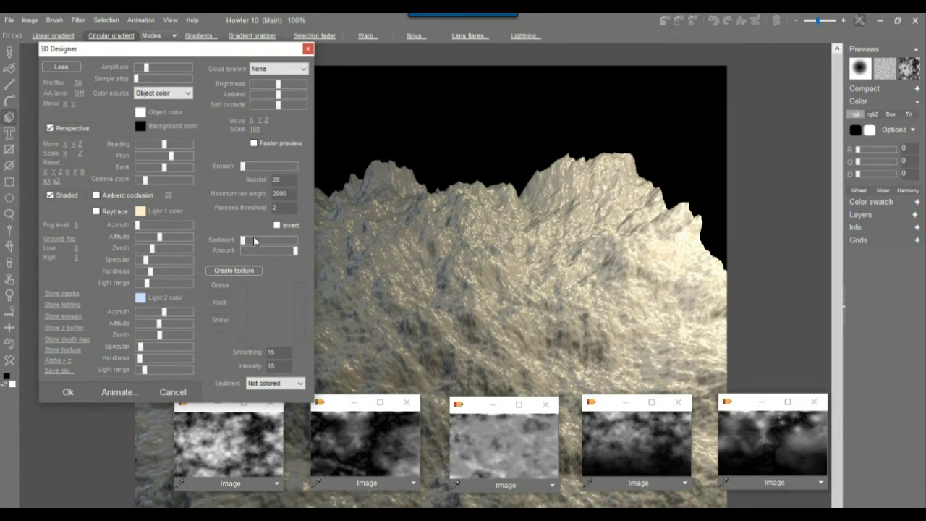
left_click(239, 270)
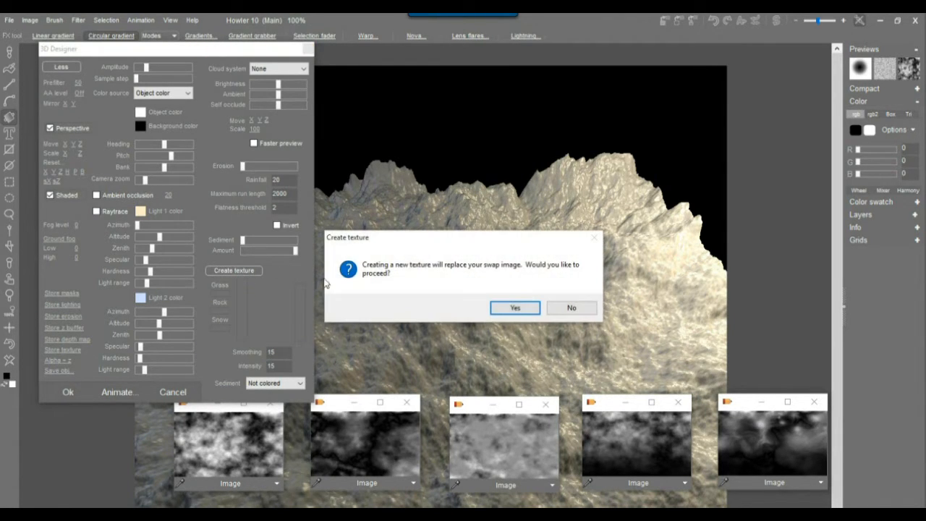
left_click(516, 307)
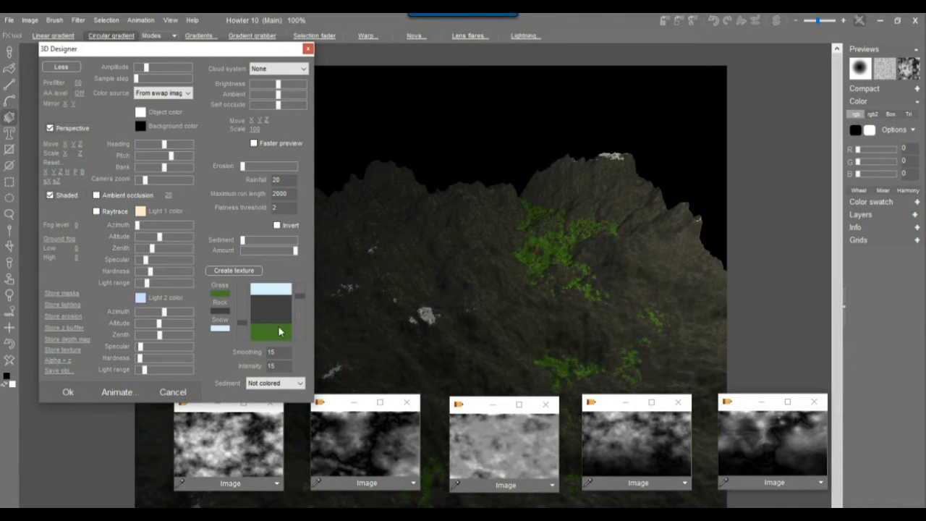
Increase snow coverage, set Smoothing and Intensity to 7, and reshape the grass and rock bands.
left_click_drag(296, 309, 302, 337)
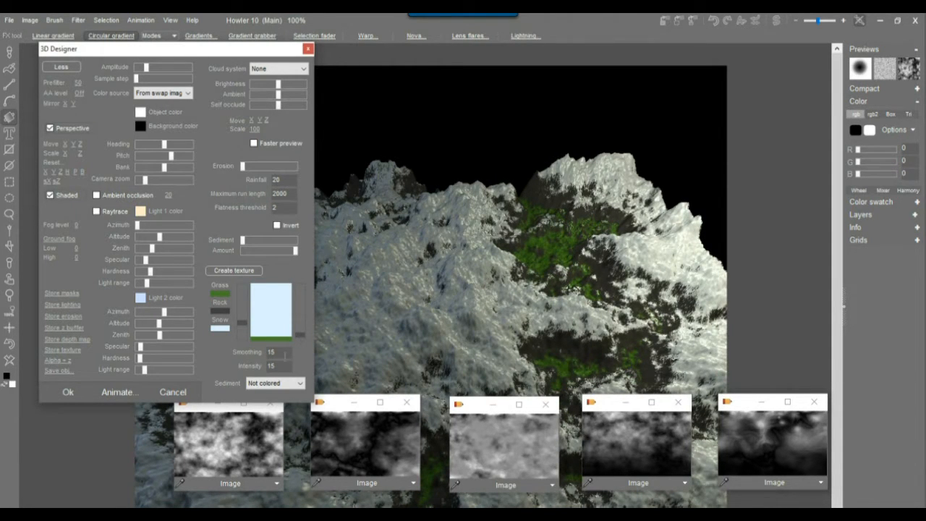
type("7")
key("Tab")
type("7")
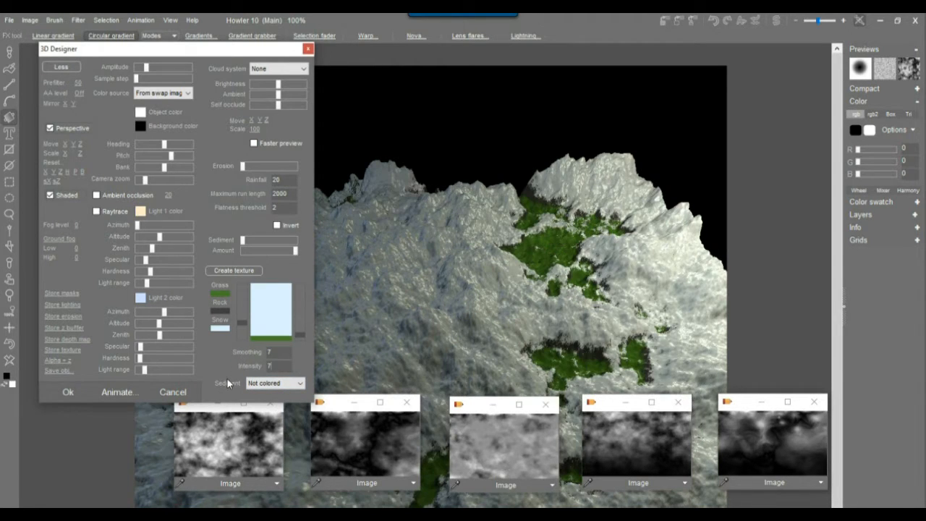
left_click_drag(241, 321, 241, 295)
left_click_drag(244, 332, 303, 314)
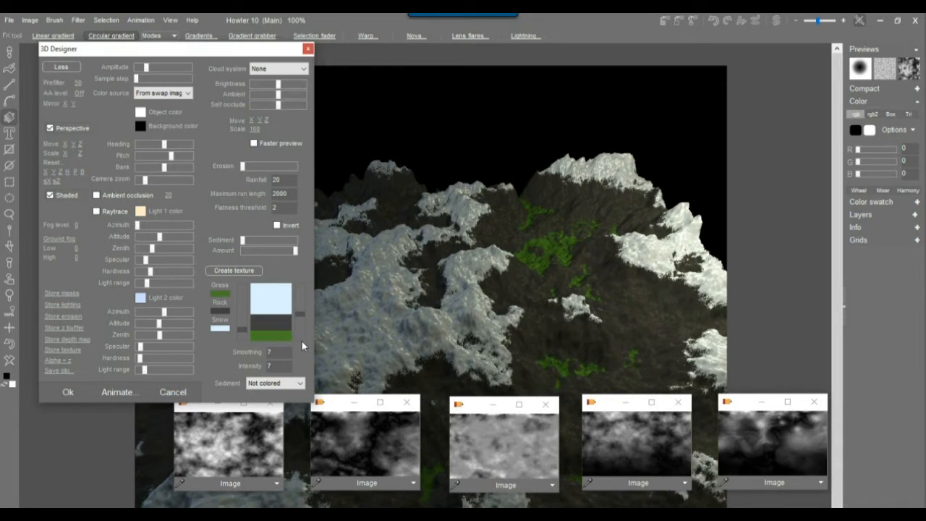
Colour the sediment as snow, raise its amount, and enlarge the rock and grass bands.
left_click(301, 385)
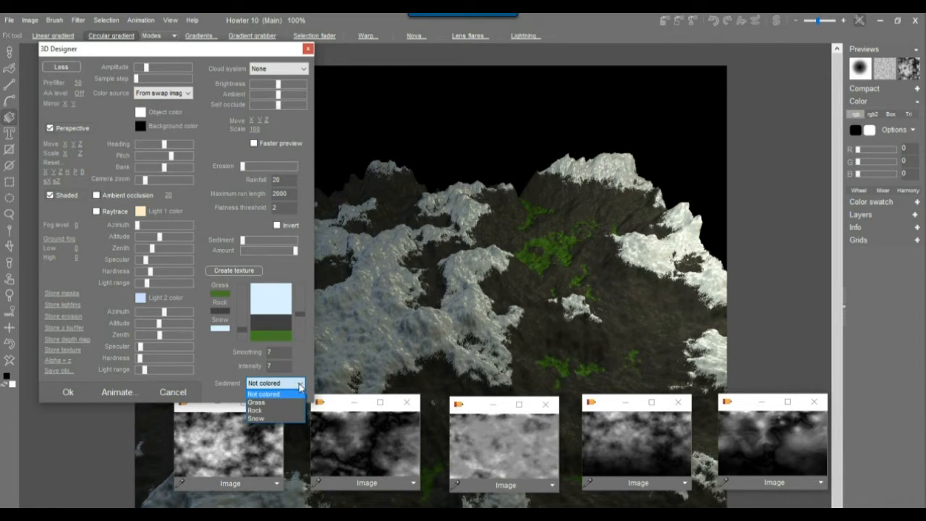
left_click(258, 419)
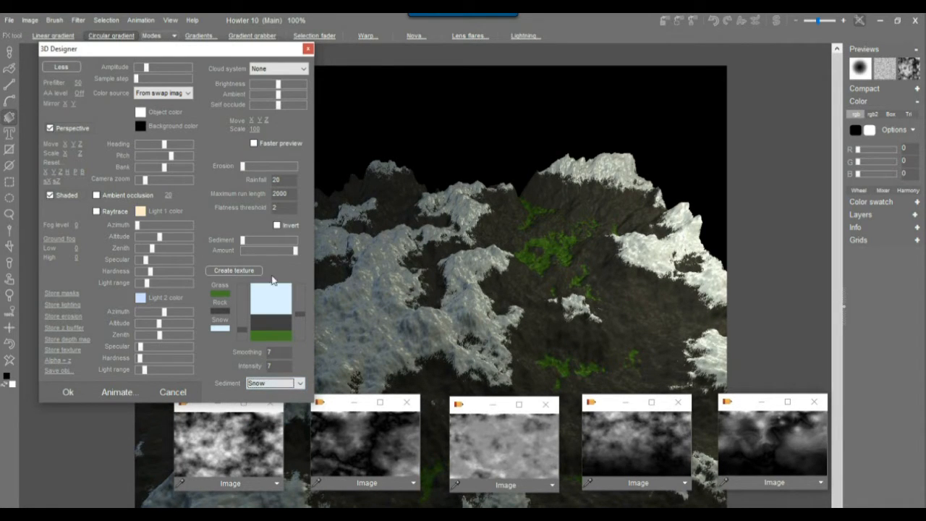
left_click_drag(253, 241, 281, 241)
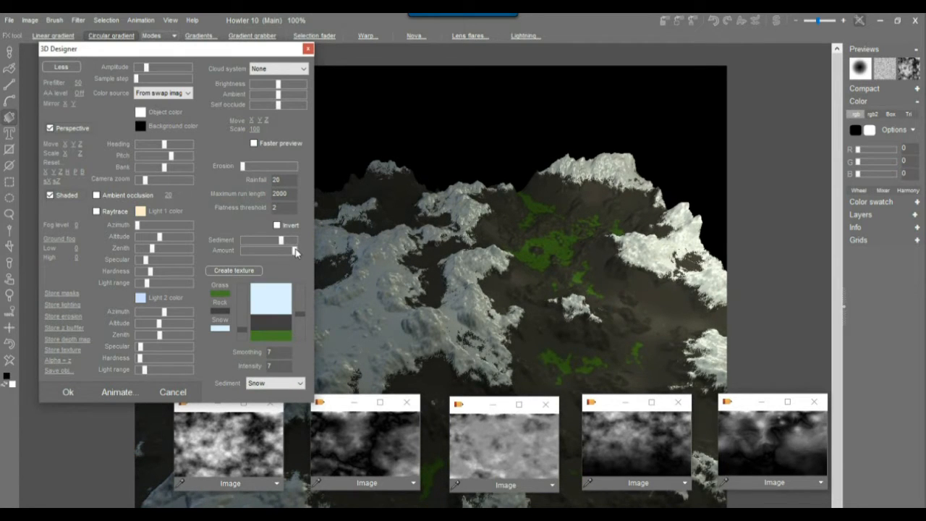
mouse_move(300, 313)
left_mouse_down()
mouse_move(300, 304)
mouse_move(304, 312)
left_mouse_up()
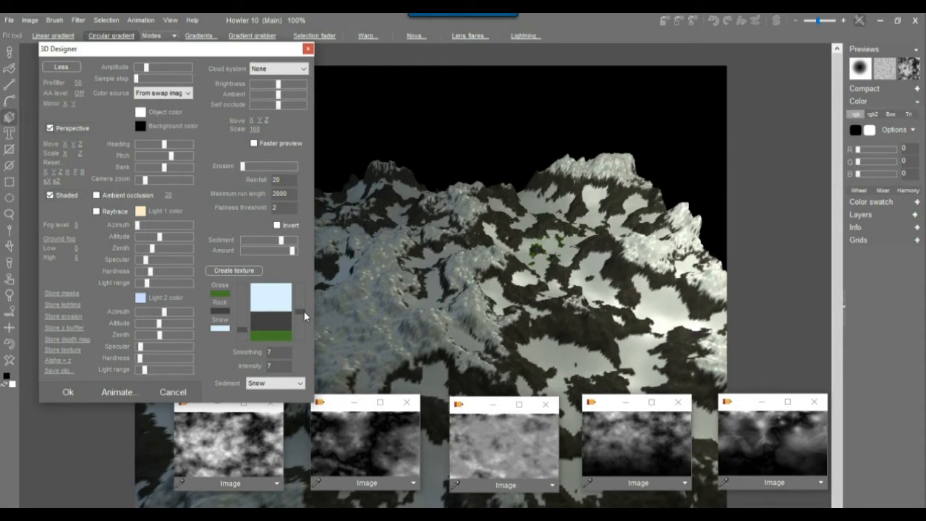
mouse_move(237, 329)
left_mouse_down()
mouse_move(238, 290)
mouse_move(244, 318)
left_mouse_up()
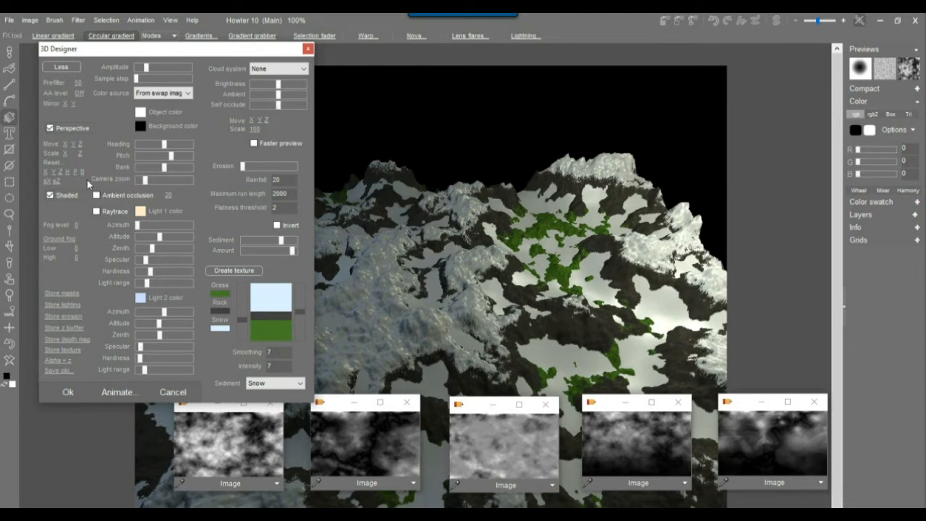
Swing Light 1's azimuth around the terrain and widen its light range.
mouse_move(138, 225)
left_mouse_down()
mouse_move(153, 226)
mouse_move(143, 226)
mouse_move(148, 247)
mouse_move(181, 249)
left_mouse_up()
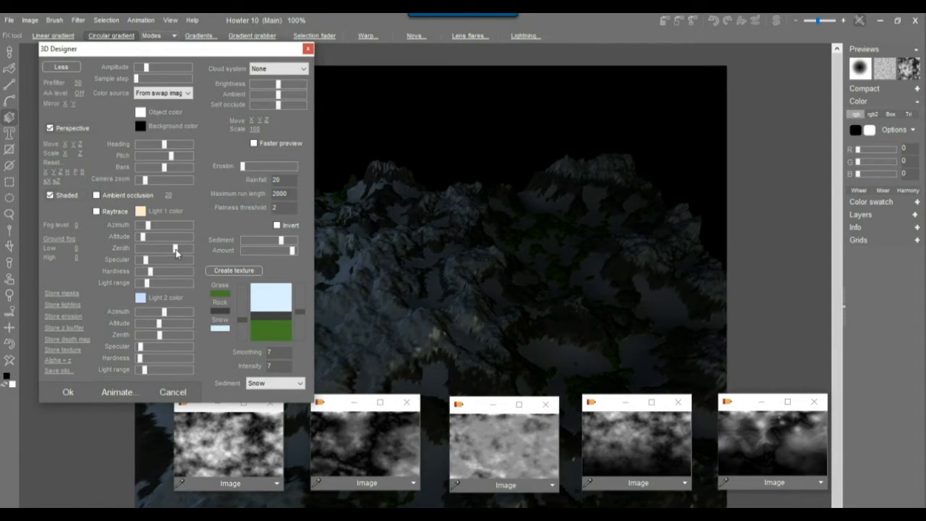
left_click_drag(148, 283, 171, 283)
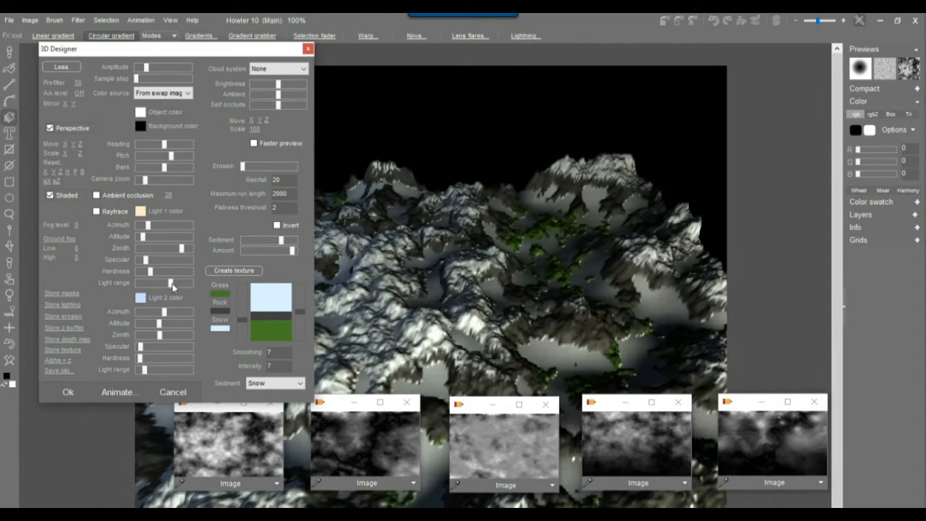
left_click_drag(145, 226, 165, 233)
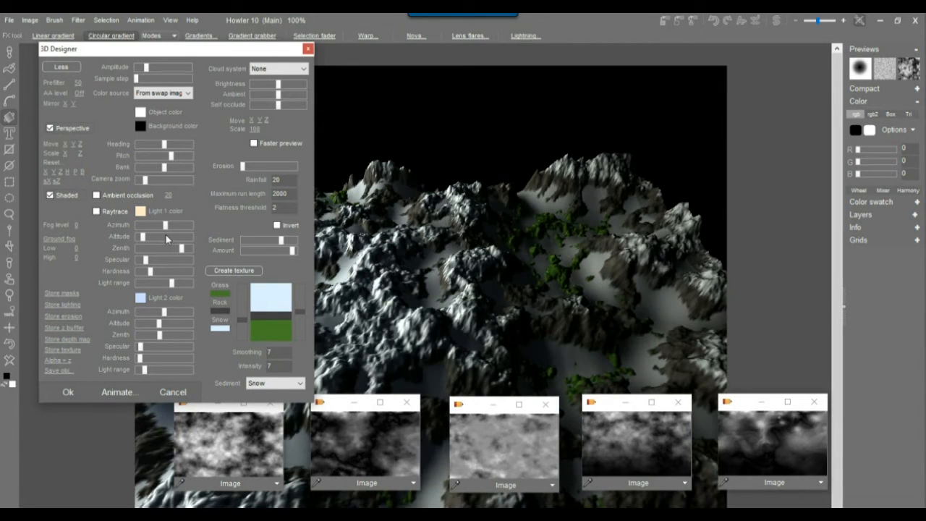
Enable soft raytraced shadows and raise Light 2's altitude while lowering its zenith.
left_click(102, 211)
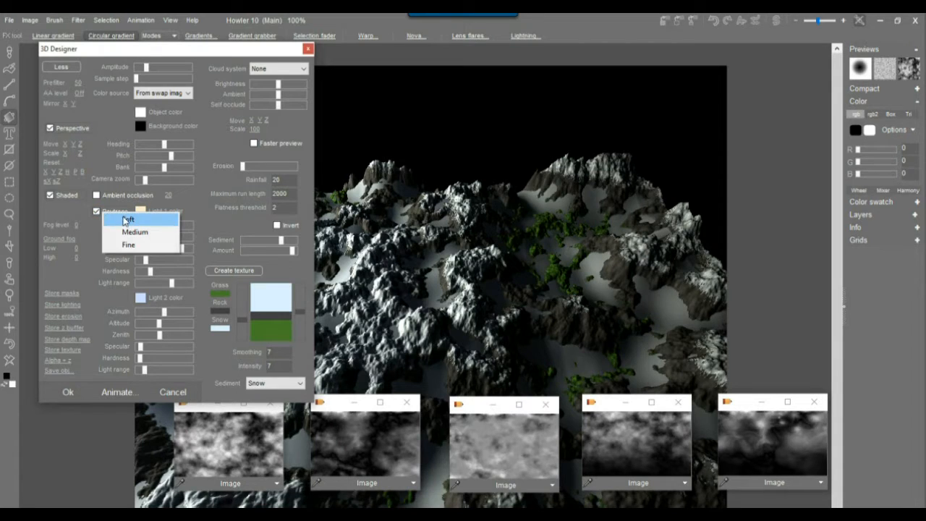
left_click(124, 220)
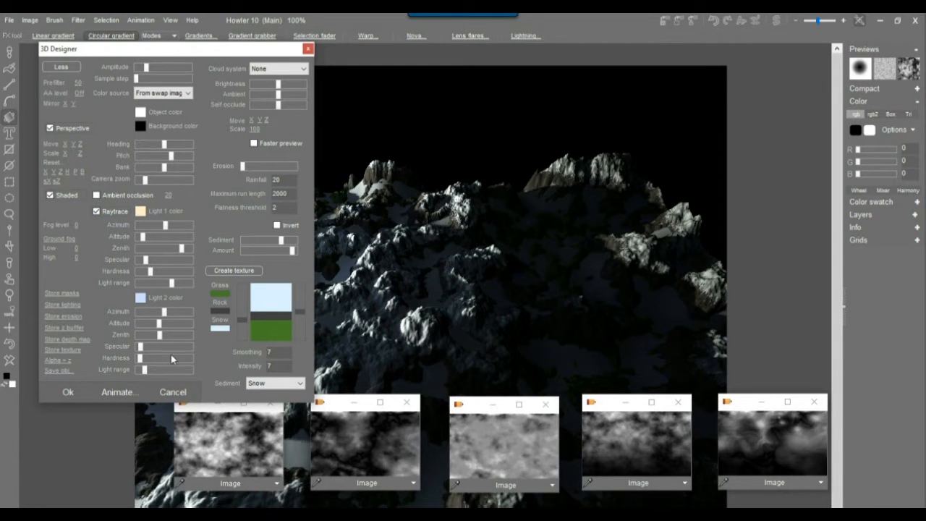
left_click(164, 324)
mouse_move(170, 324)
left_mouse_down()
mouse_move(208, 325)
mouse_move(140, 336)
mouse_move(114, 370)
mouse_move(148, 371)
mouse_move(145, 345)
left_mouse_up()
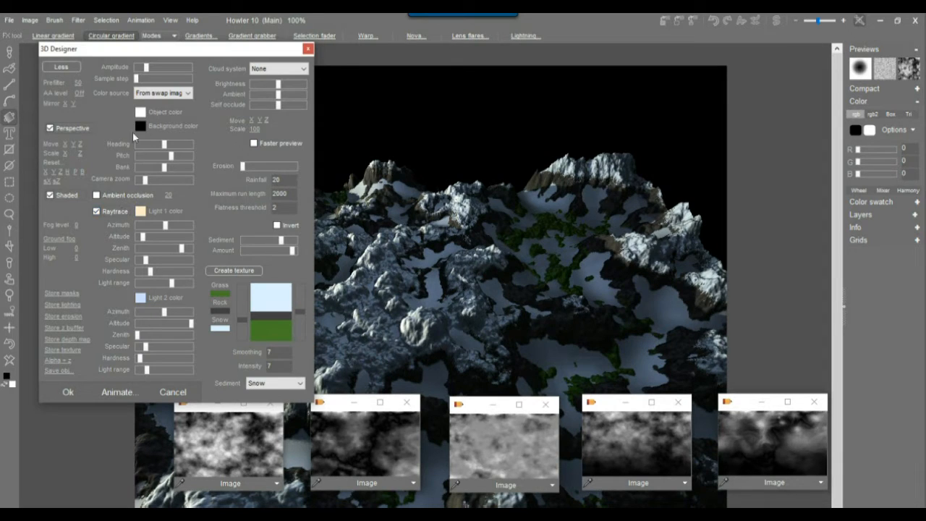
Lower the camera pitch, raise the terrain with Move Y, and stretch it taller with Scale Z.
left_click_drag(171, 158, 168, 163)
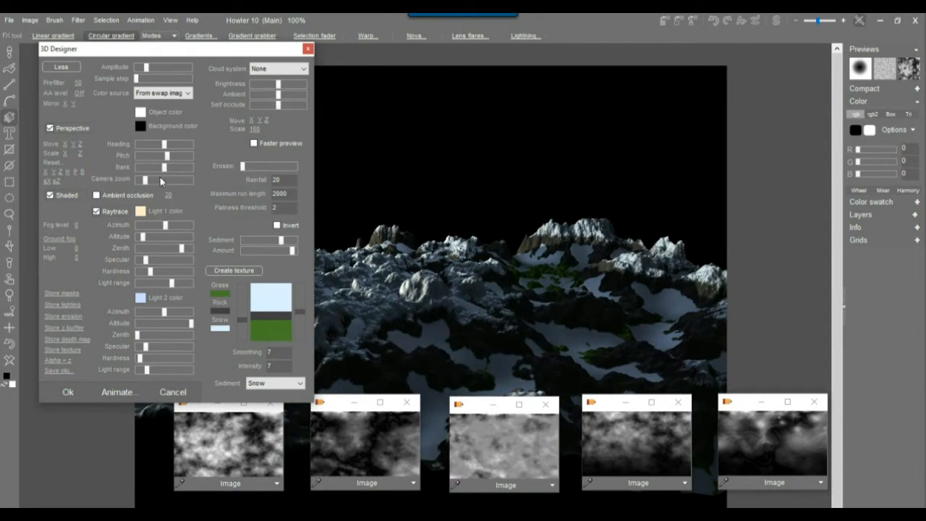
left_click_drag(75, 148, 22, 146)
left_click_drag(167, 157, 169, 158)
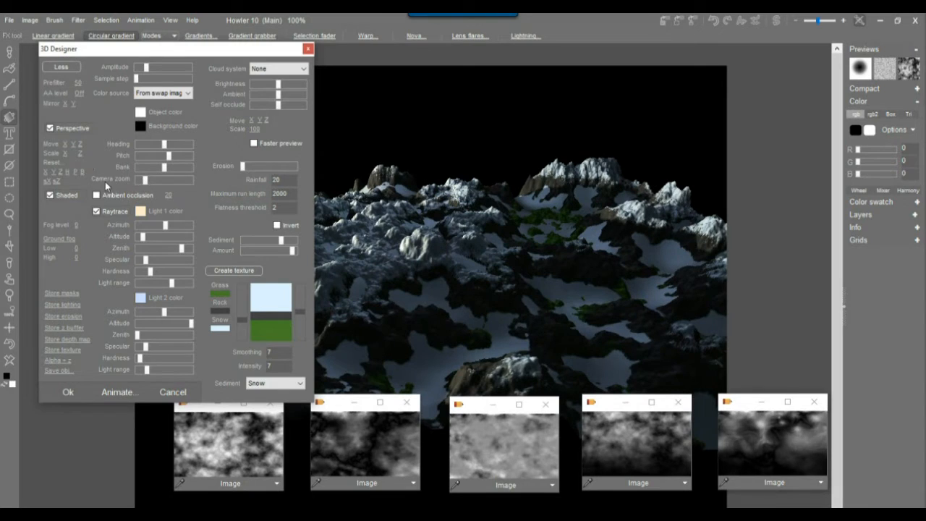
mouse_move(82, 154)
left_mouse_down()
mouse_move(106, 156)
mouse_move(74, 154)
left_mouse_up()
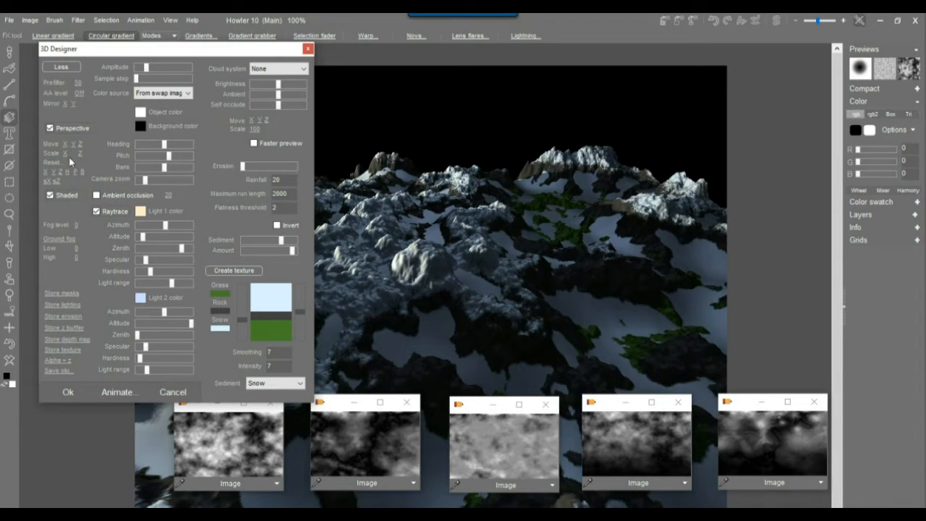
Set the background colour to a medium blue sky.
left_click(140, 127)
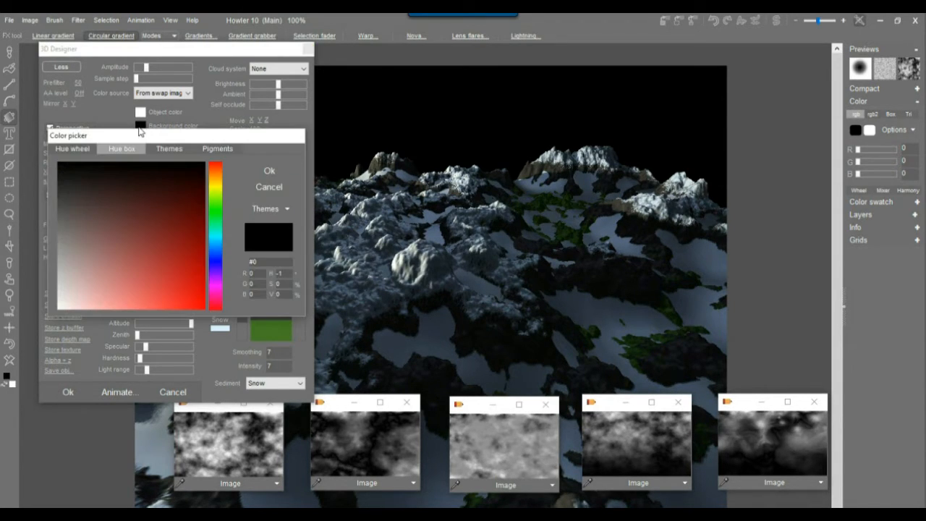
left_click_drag(215, 250, 212, 244)
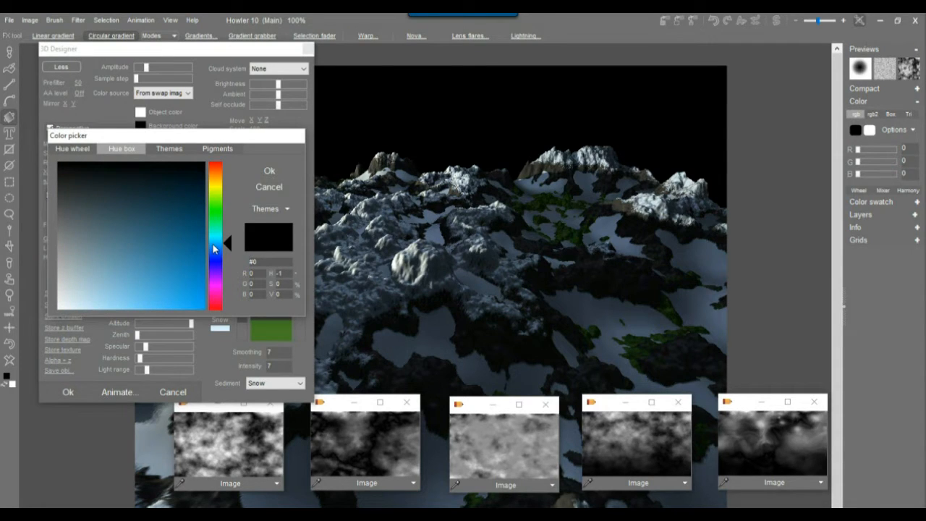
left_click(177, 250)
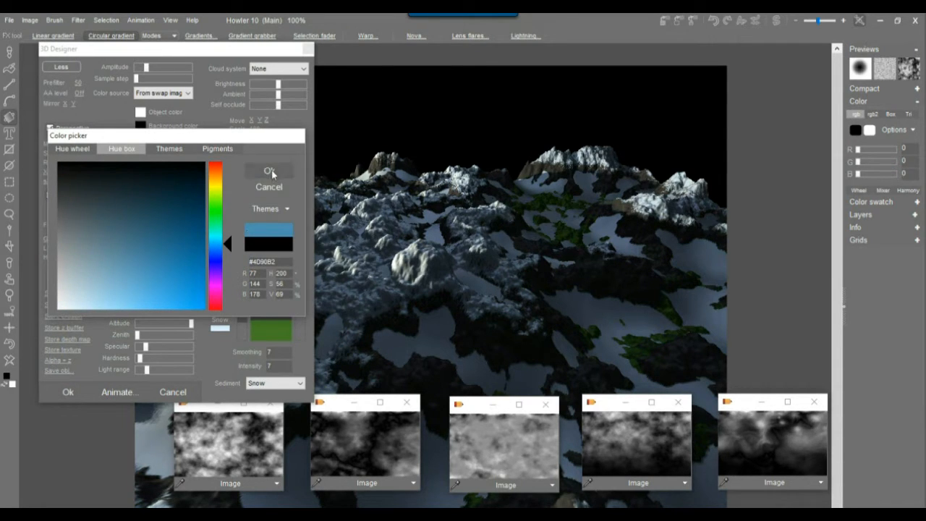
left_click(269, 170)
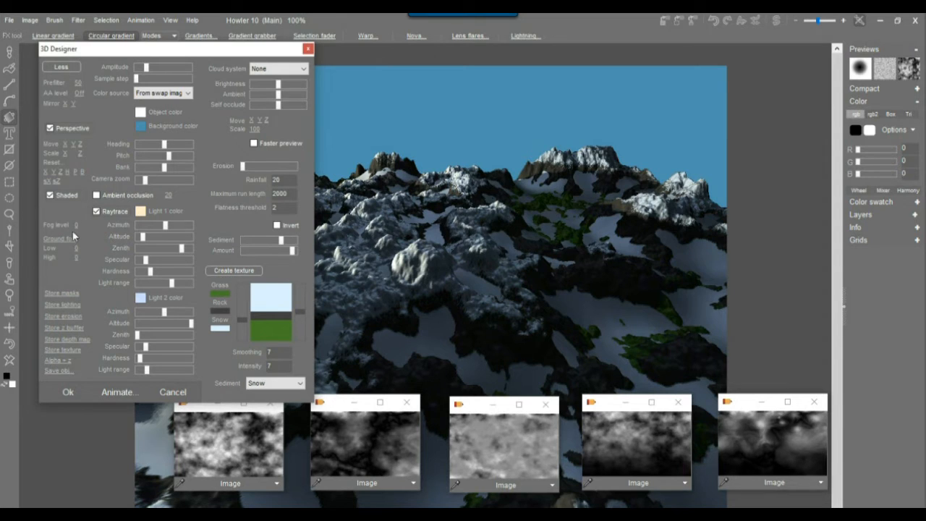
Add non linear ground fog with High raised to 140, and raise the light altitude.
left_click_drag(75, 225, 399, 259)
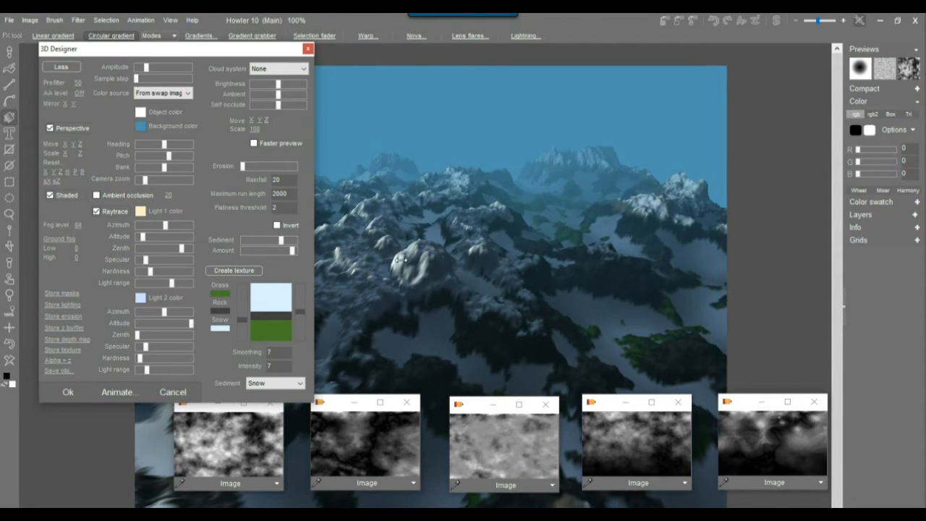
left_click(70, 239)
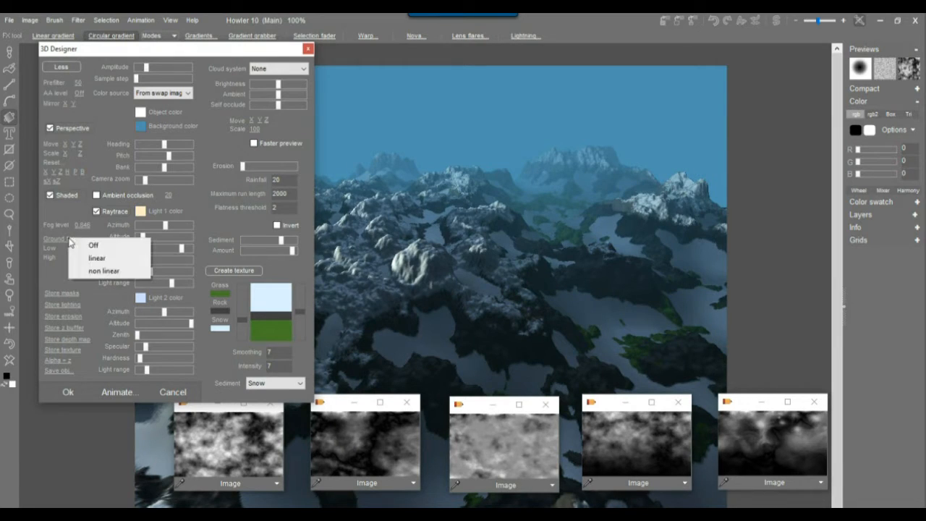
left_click(105, 269)
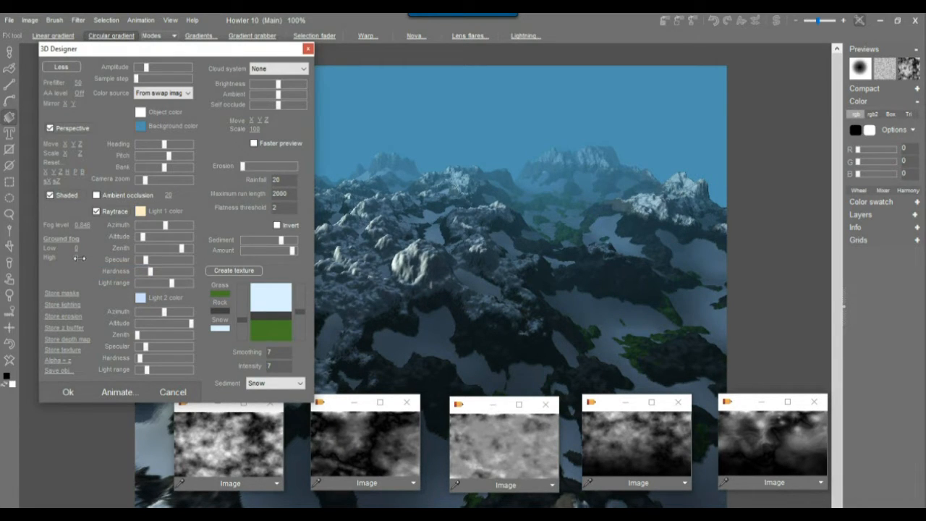
left_click_drag(80, 258, 245, 271)
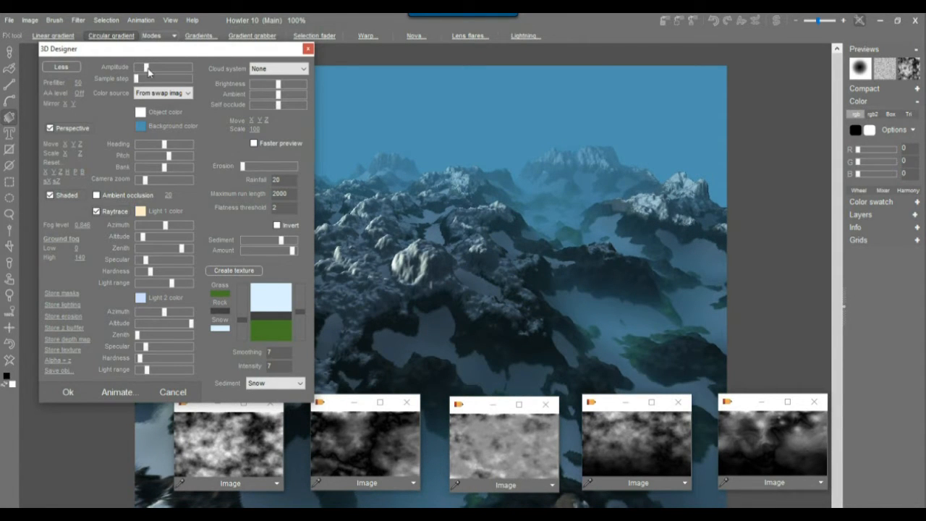
mouse_move(148, 69)
left_mouse_down()
mouse_move(161, 71)
mouse_move(143, 77)
left_mouse_up()
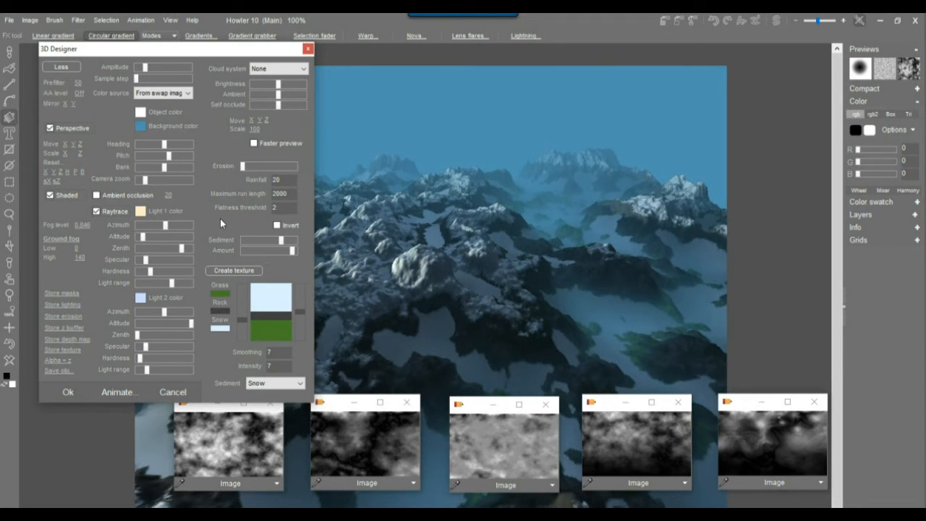
left_click_drag(143, 238, 152, 238)
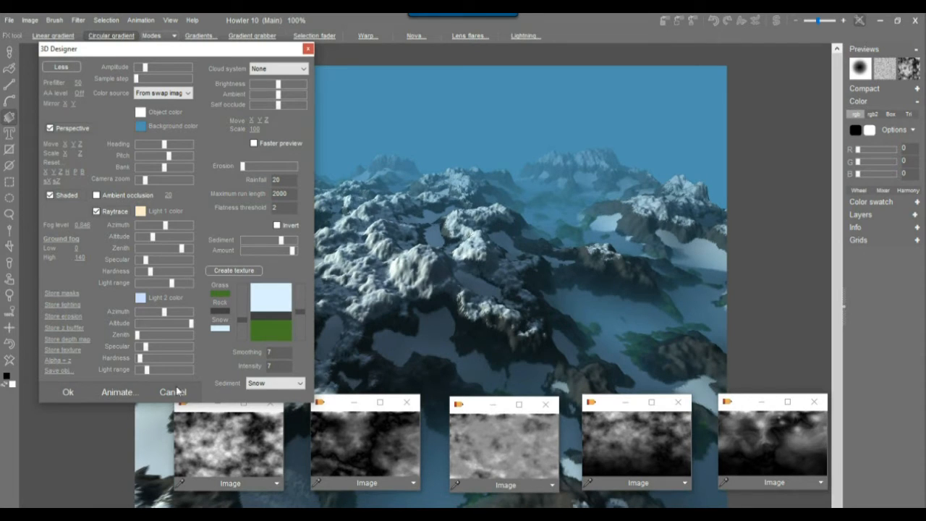
Slightly reduce light range and turn on additive ambient occlusion at a lower amount.
left_click(146, 371)
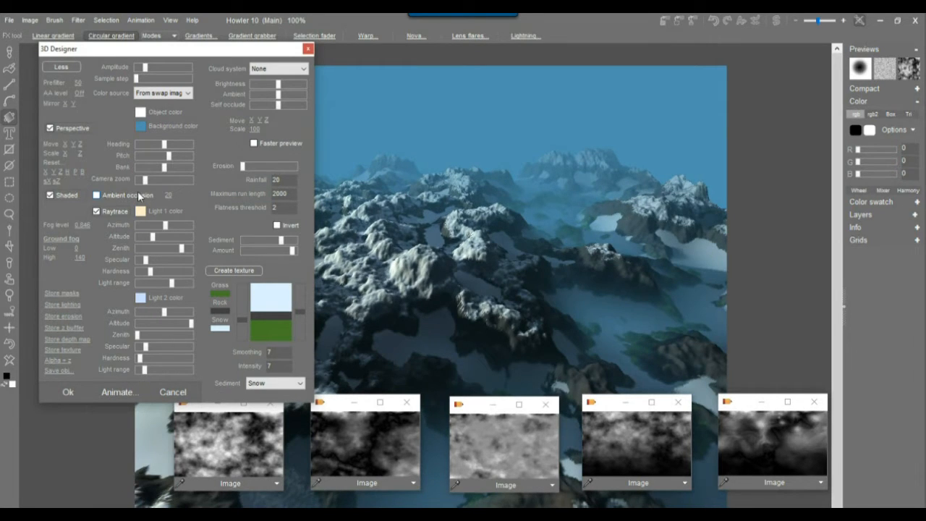
left_click(112, 195)
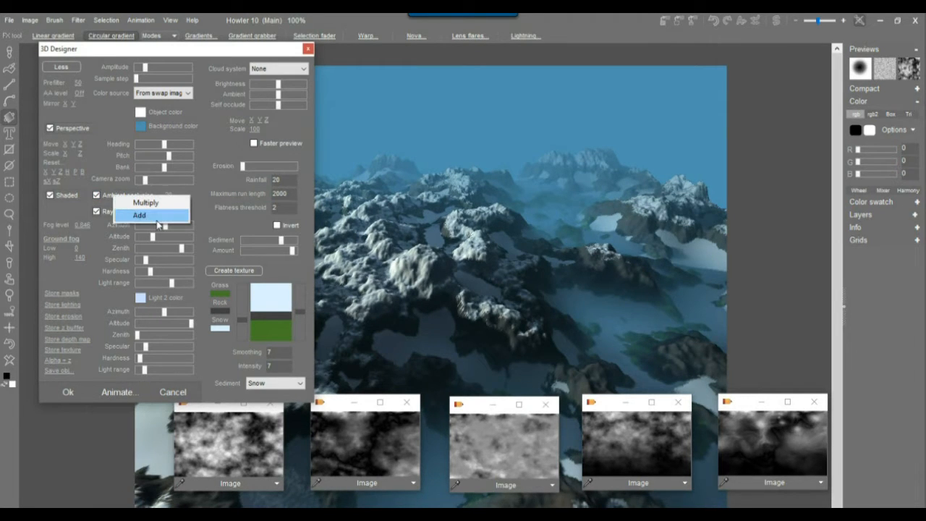
left_click(156, 219)
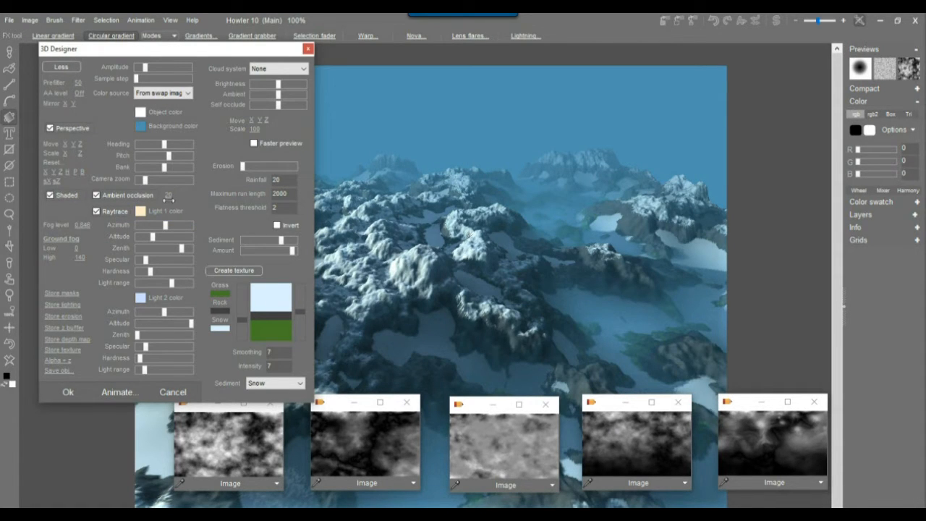
left_click_drag(169, 196, 143, 206)
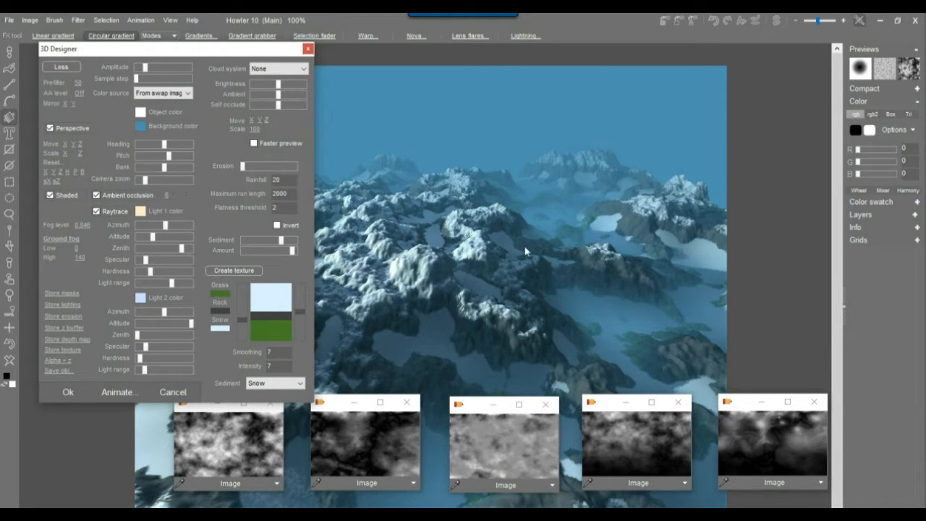
Set Prefilter to 0, turn the view to a new heading, and switch ambient occlusion off.
left_click_drag(78, 82, 29, 89)
left_click_drag(189, 55, 165, 65)
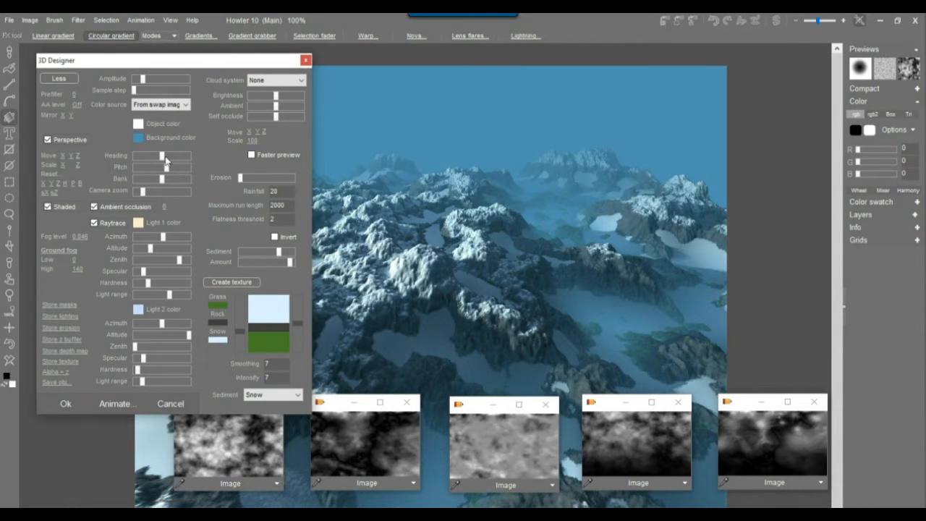
left_click_drag(164, 163, 168, 165)
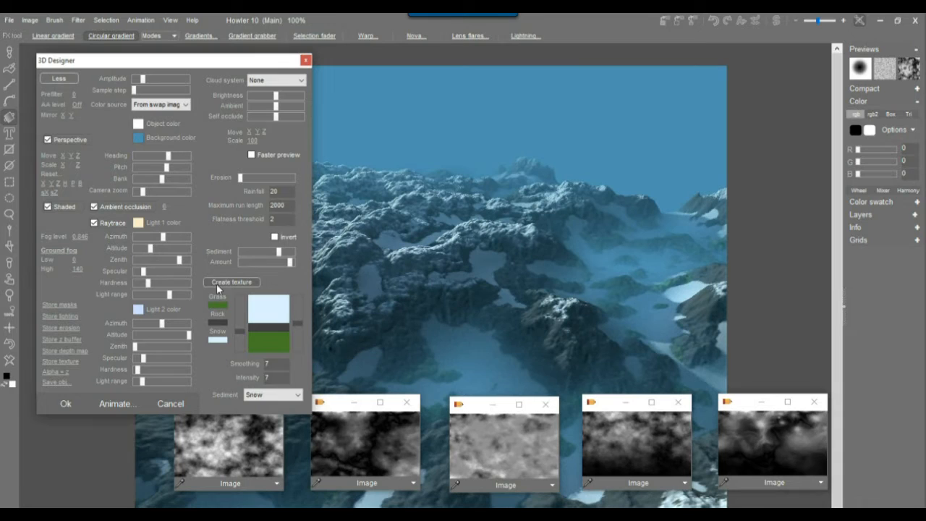
left_click(106, 207)
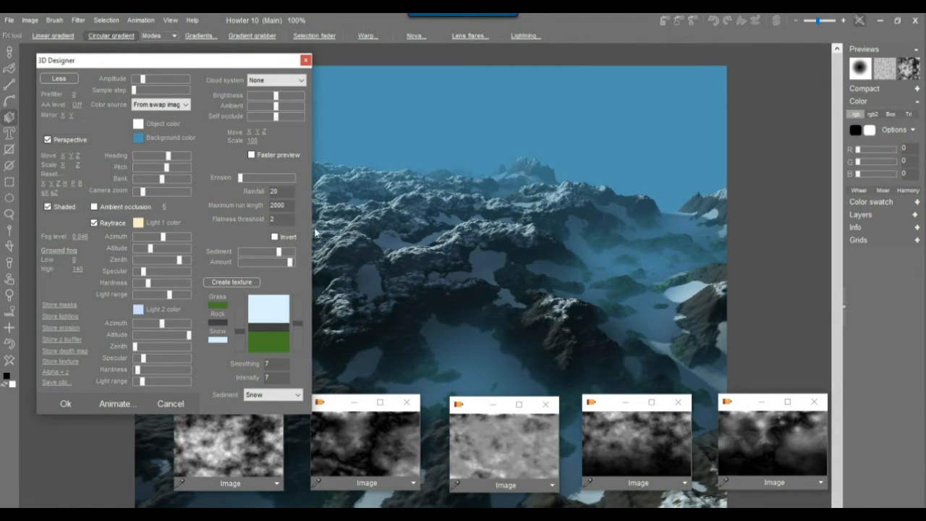
Add the Sky_Puffles.cld clouds, fly the camera forward, dim them slightly and slide them left.
left_click(298, 80)
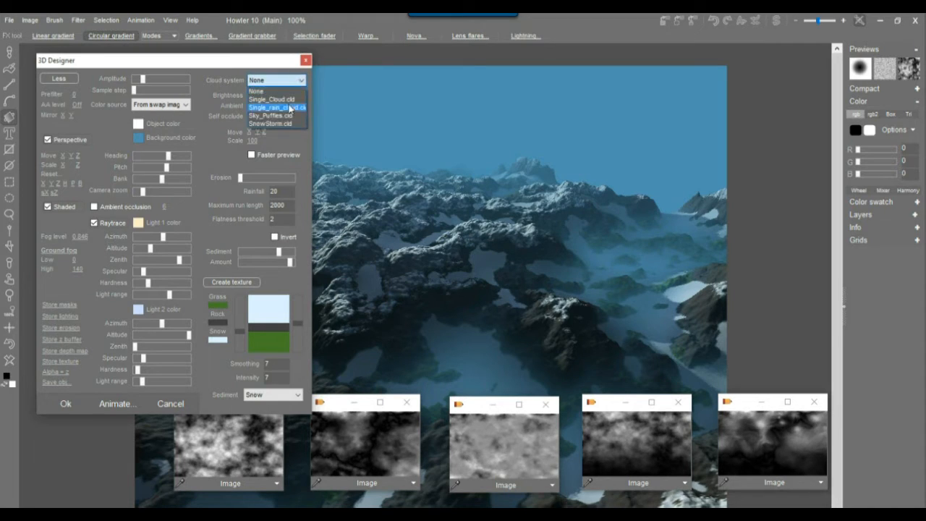
left_click(286, 116)
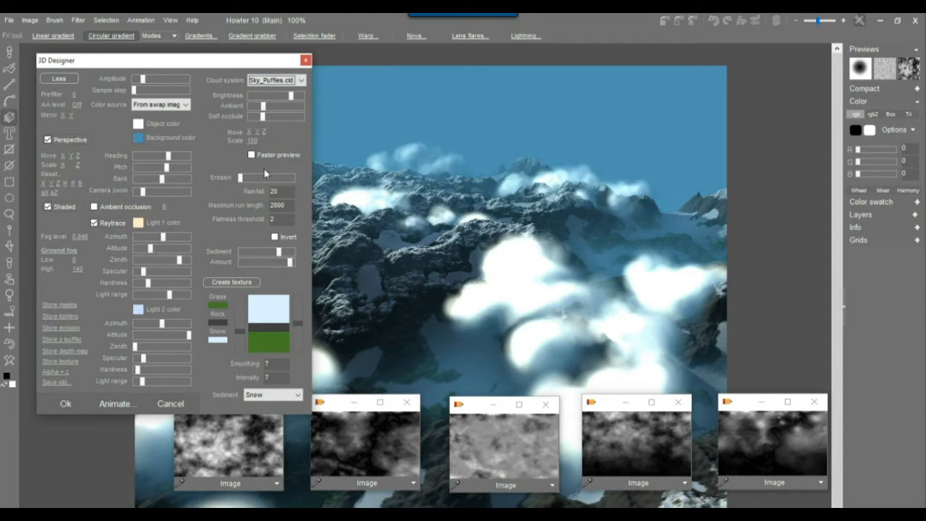
left_click_drag(255, 132, 393, 147)
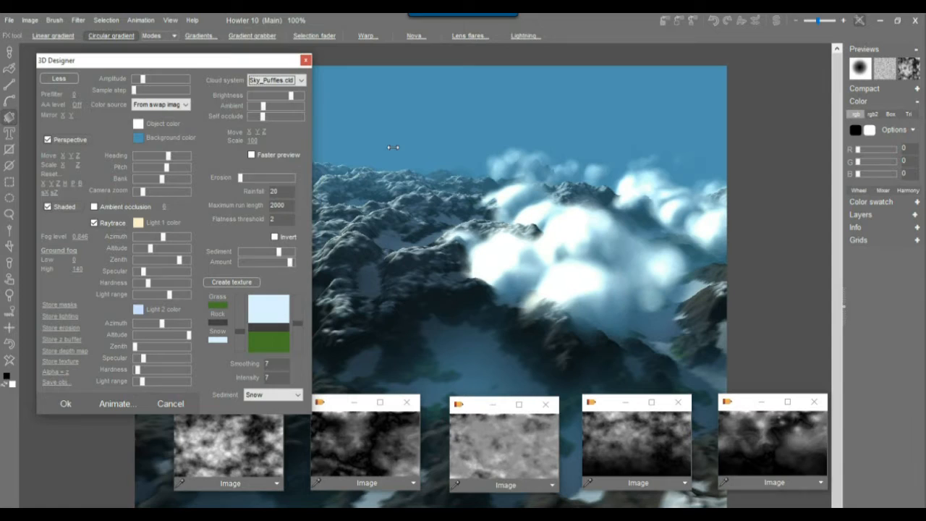
left_click_drag(269, 97, 267, 97)
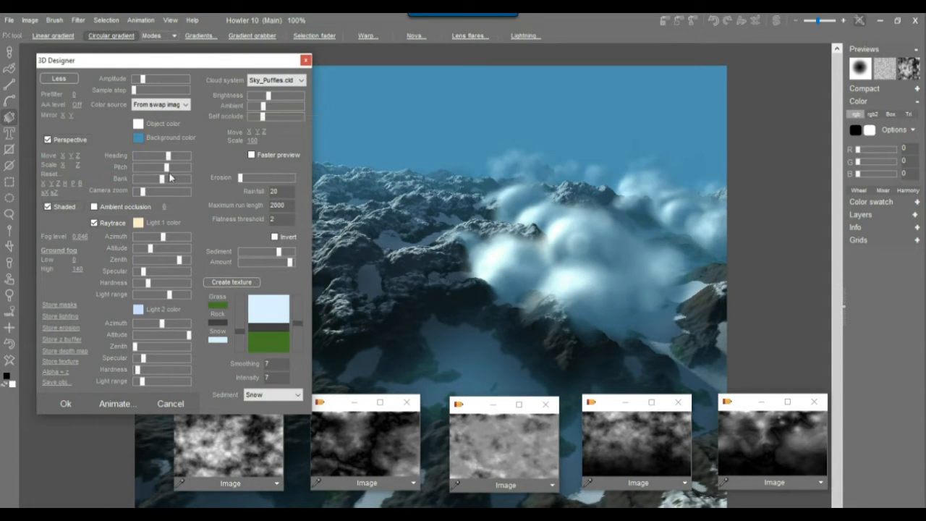
left_click_drag(216, 134, 178, 161)
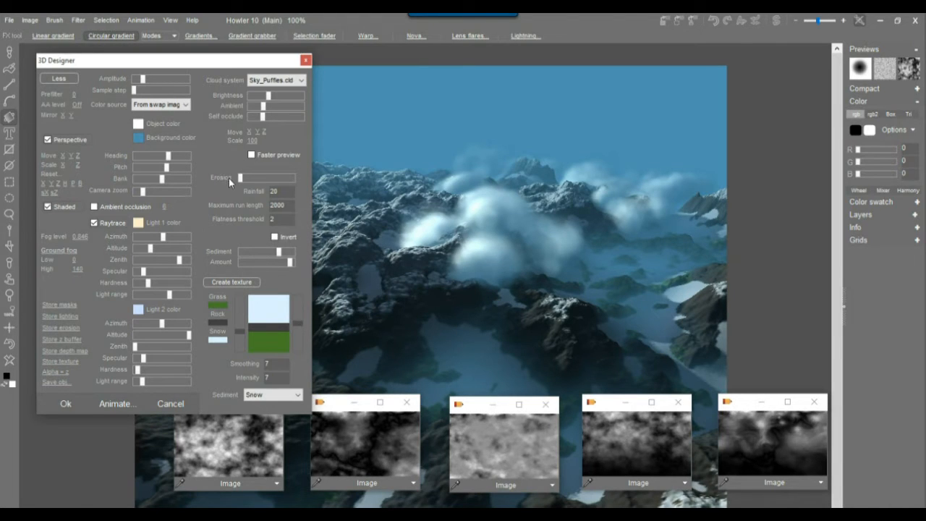
Enable erosion at slightly reduced strength, set Rainfall to 33, lower sediment, and move the dialog right.
left_click(280, 178)
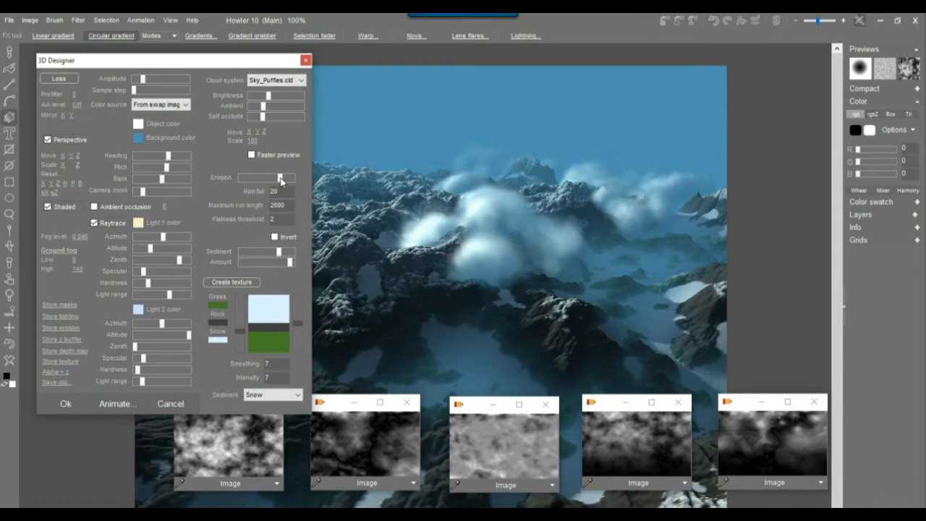
left_click_drag(281, 180, 276, 179)
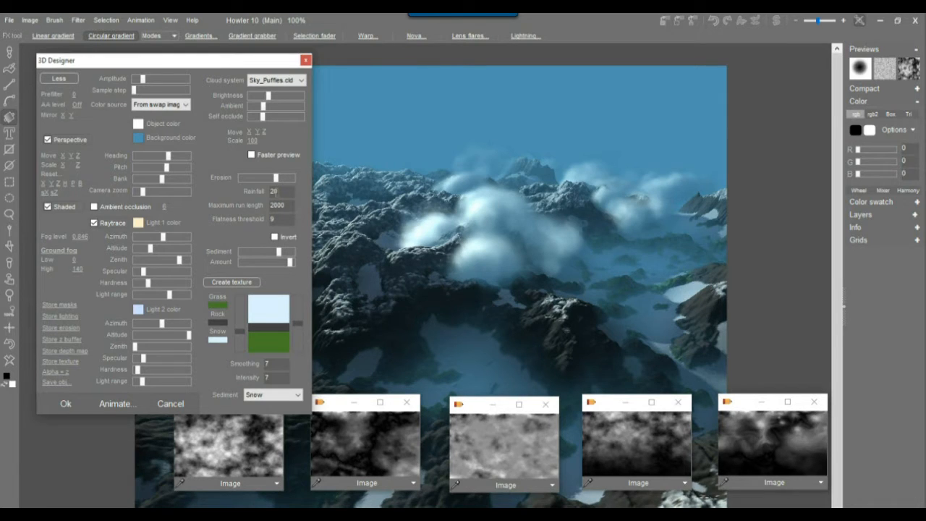
double_click(273, 191)
type("33")
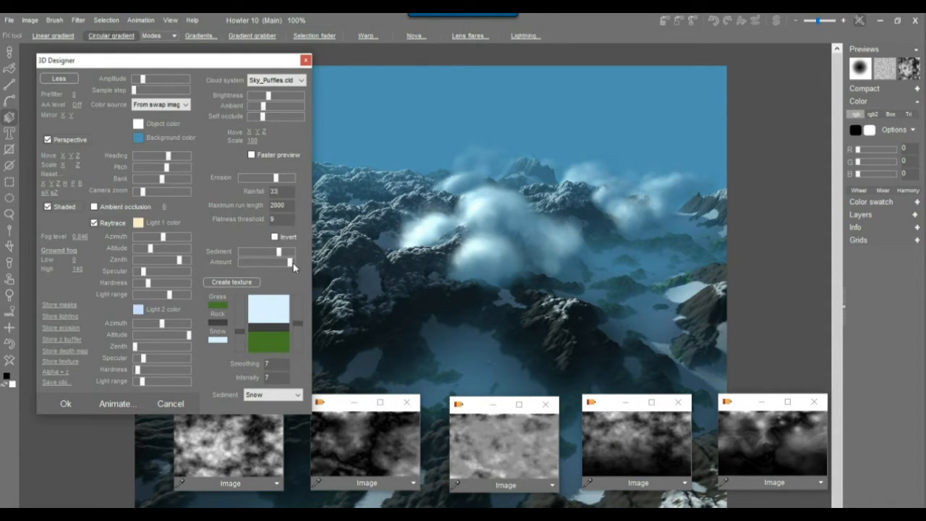
mouse_move(279, 252)
left_mouse_down()
mouse_move(256, 253)
mouse_move(281, 254)
mouse_move(272, 254)
left_mouse_up()
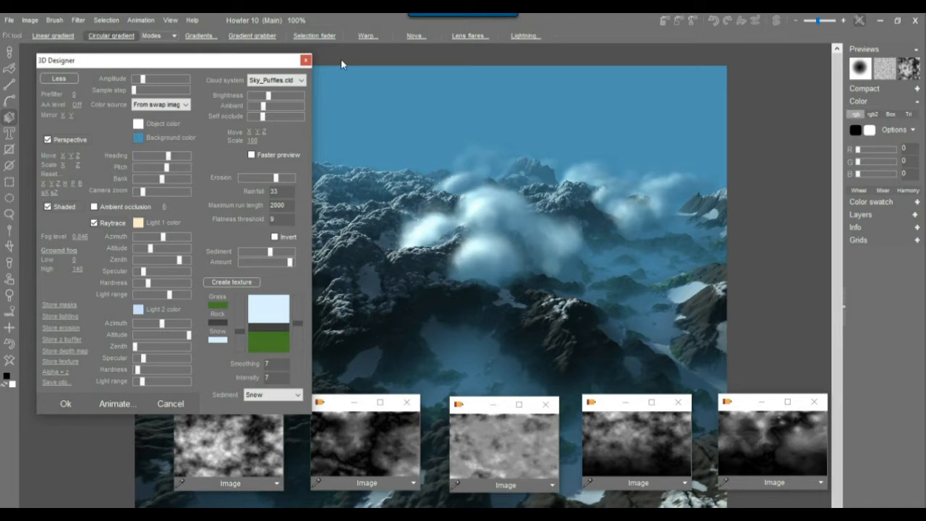
left_click_drag(249, 66, 782, 71)
left_click_drag(868, 69, 870, 88)
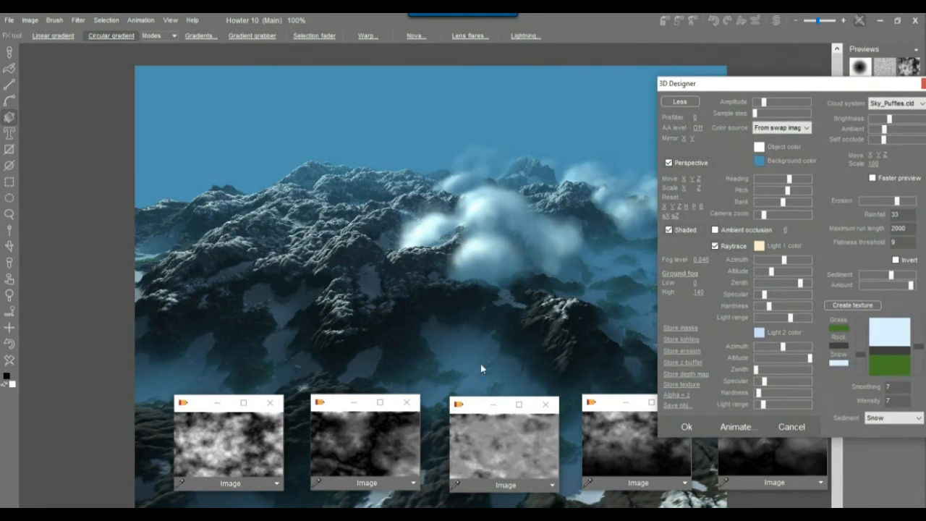
Widen Light 2's range and nudge the Sediment slider for slightly more snow.
left_click(768, 403)
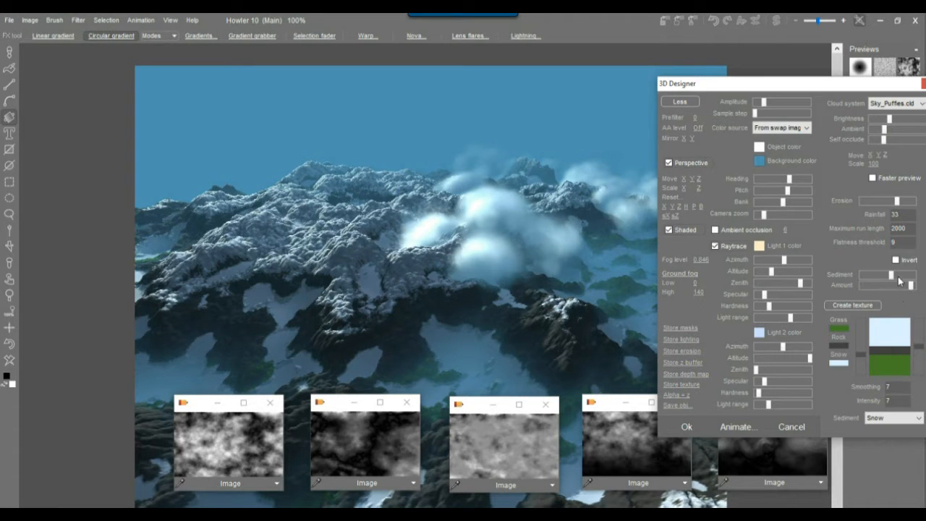
left_click_drag(891, 275, 910, 286)
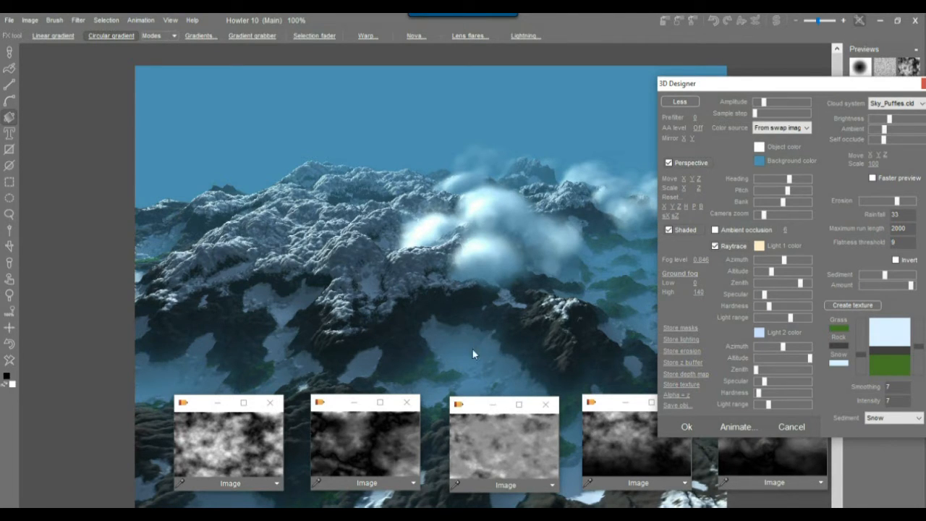
Store the render's texture and depth map as images, then cancel out of the 3D Designer.
left_click(690, 387)
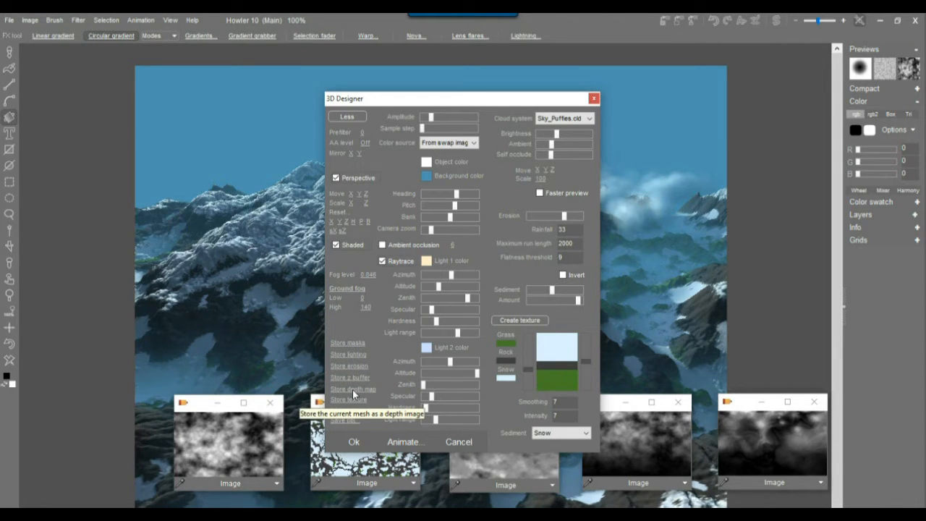
left_click(353, 389)
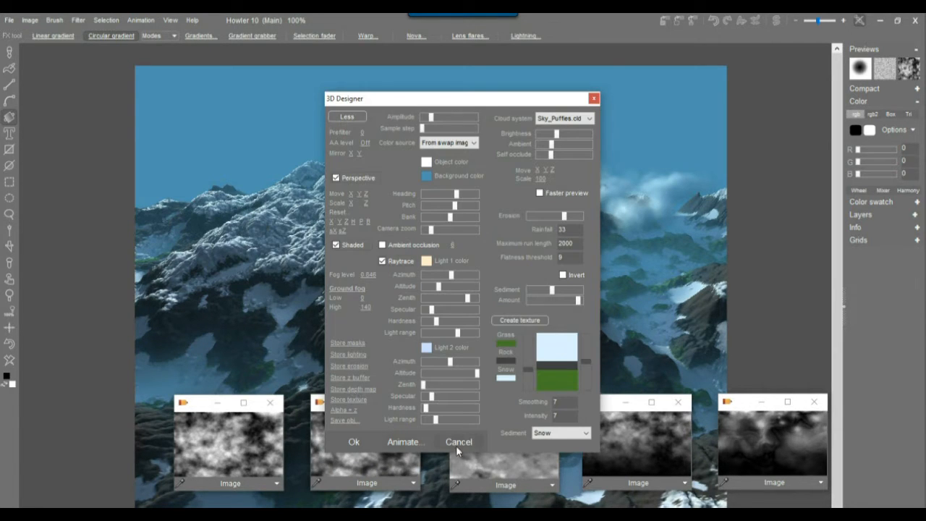
left_click(459, 442)
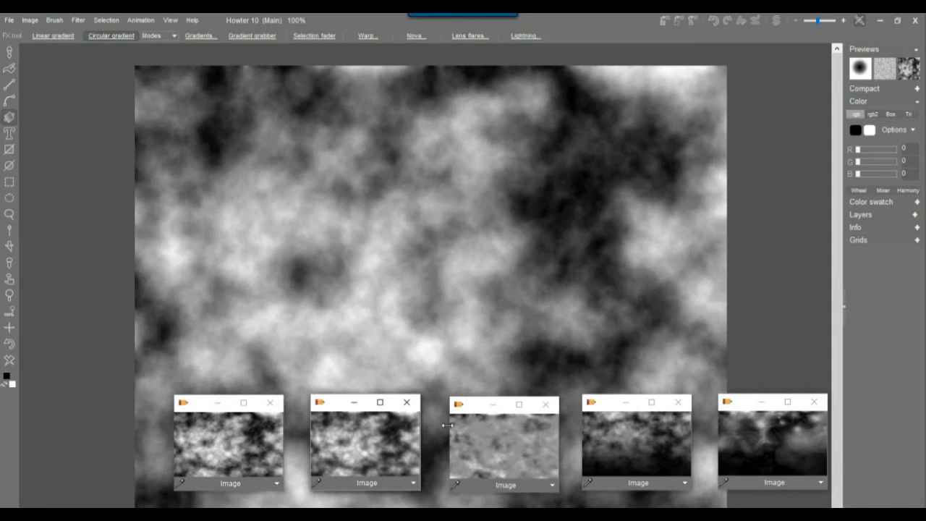
Place the blue/green texture image at top left with the grey depth image below it.
left_click_drag(340, 408, 400, 296)
left_click_drag(337, 411, 50, 148)
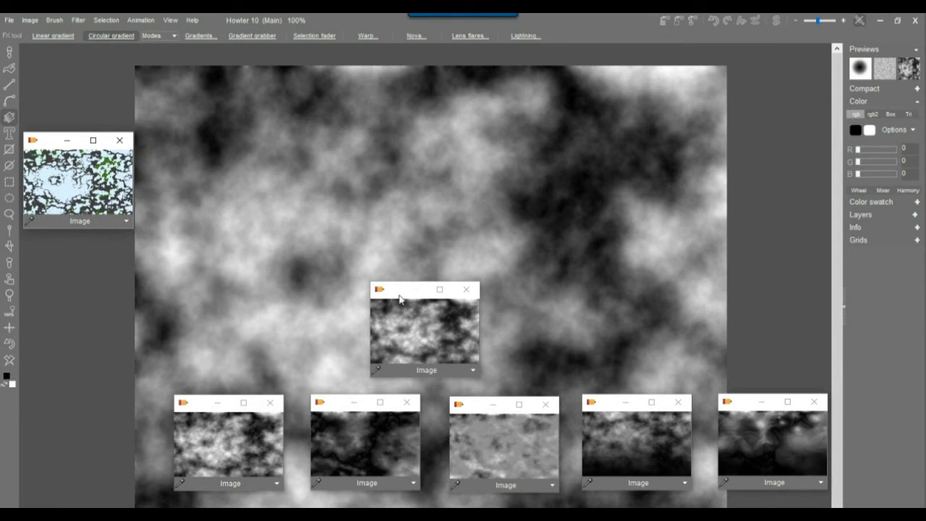
left_click_drag(392, 297, 45, 254)
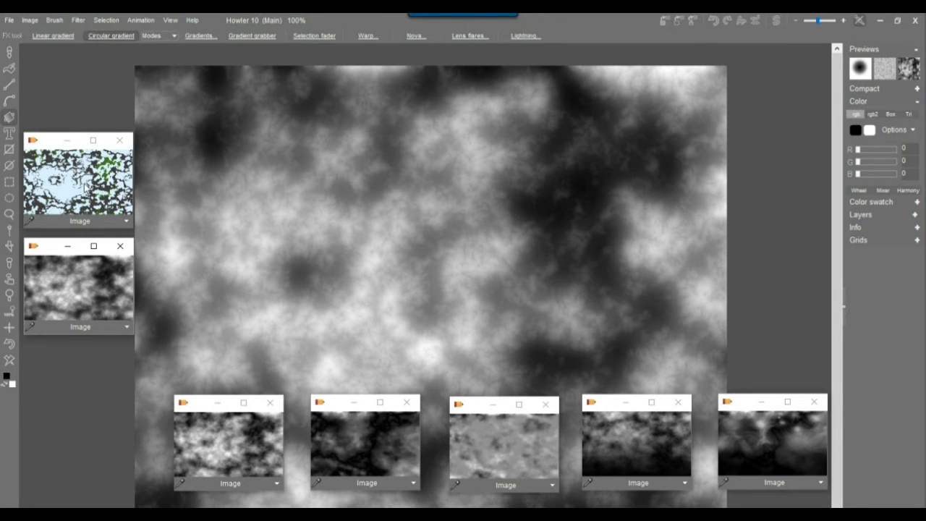
Preview each stored image on the canvas, ending back on the cloud heightmap.
left_click(85, 188)
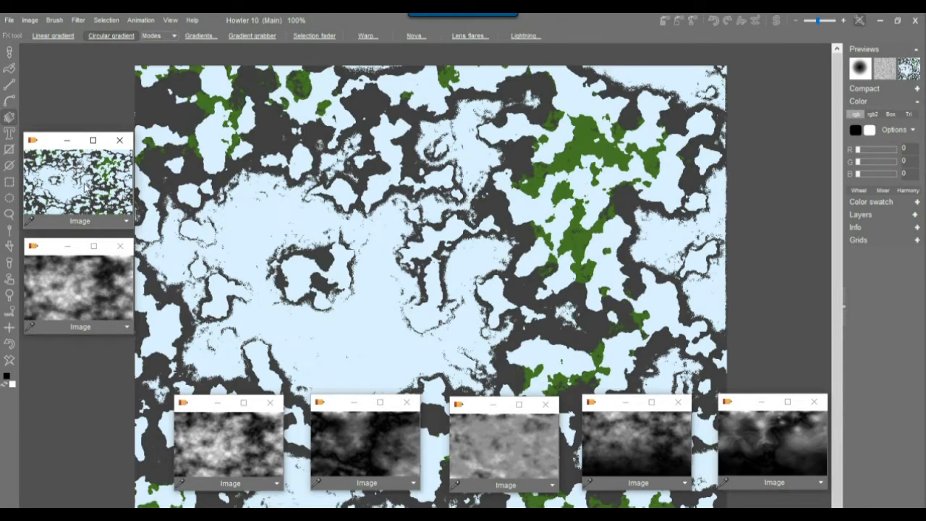
left_click(373, 431)
left_click(247, 439)
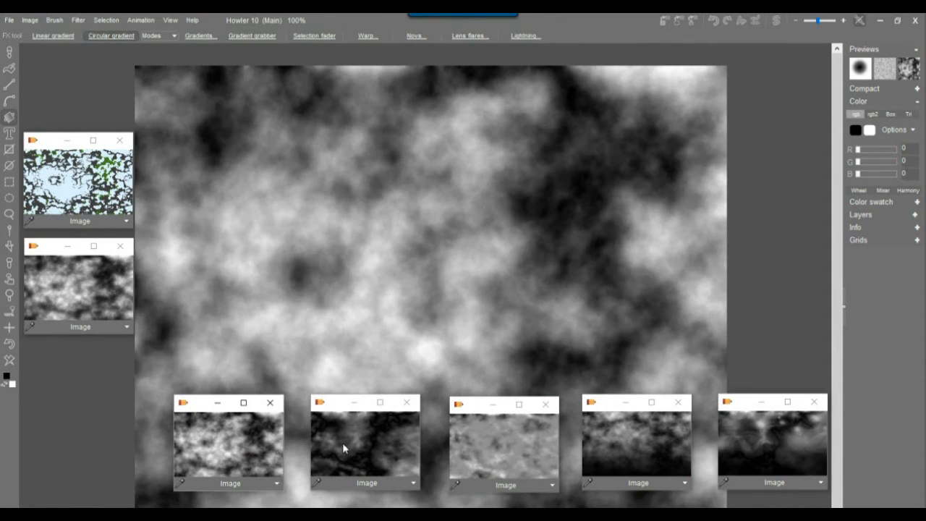
left_click(349, 442)
left_click(507, 445)
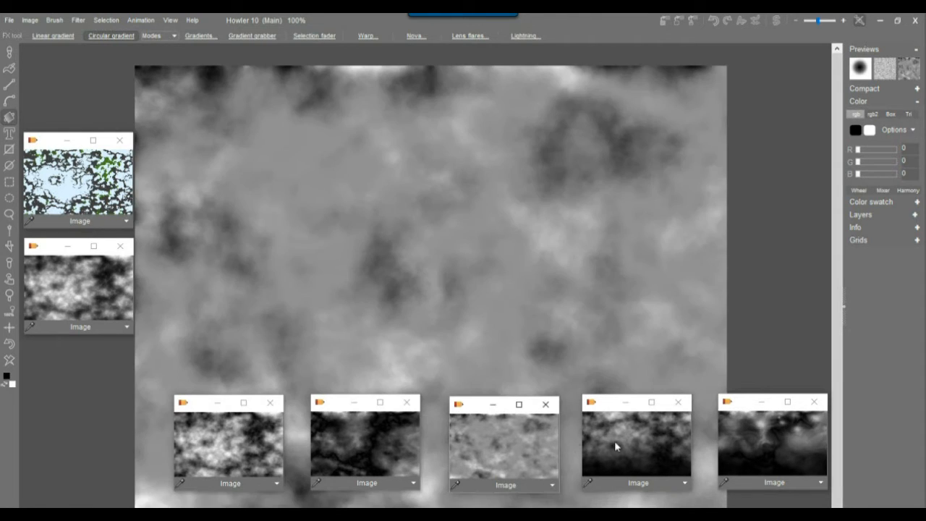
left_click(682, 441)
left_click(759, 438)
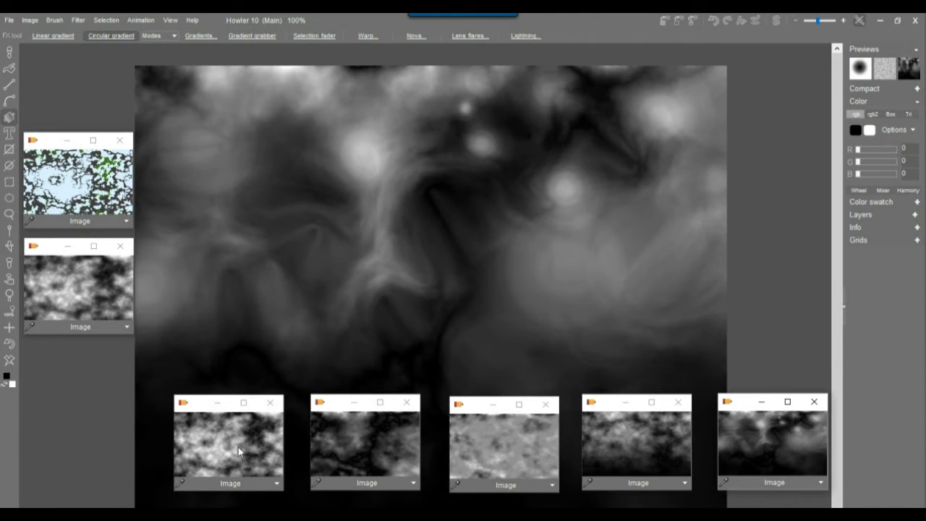
left_click(238, 447)
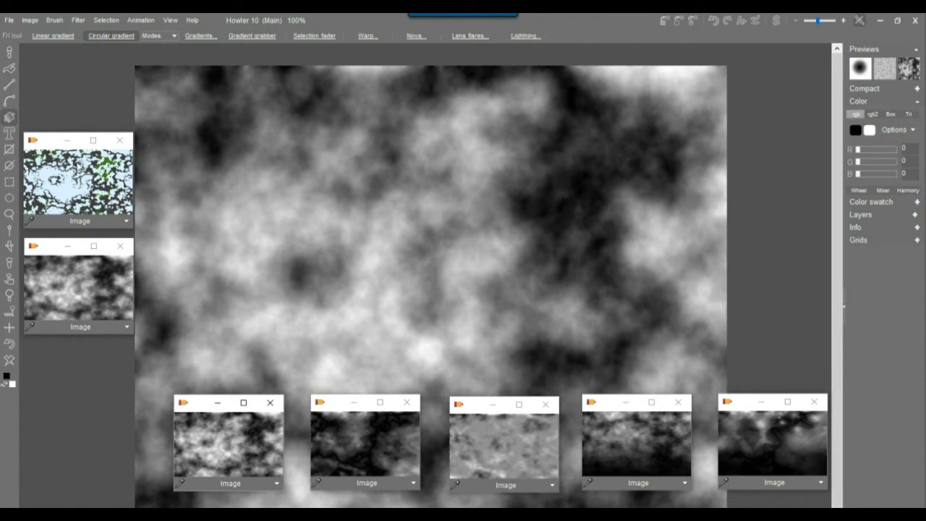
left_click(64, 181)
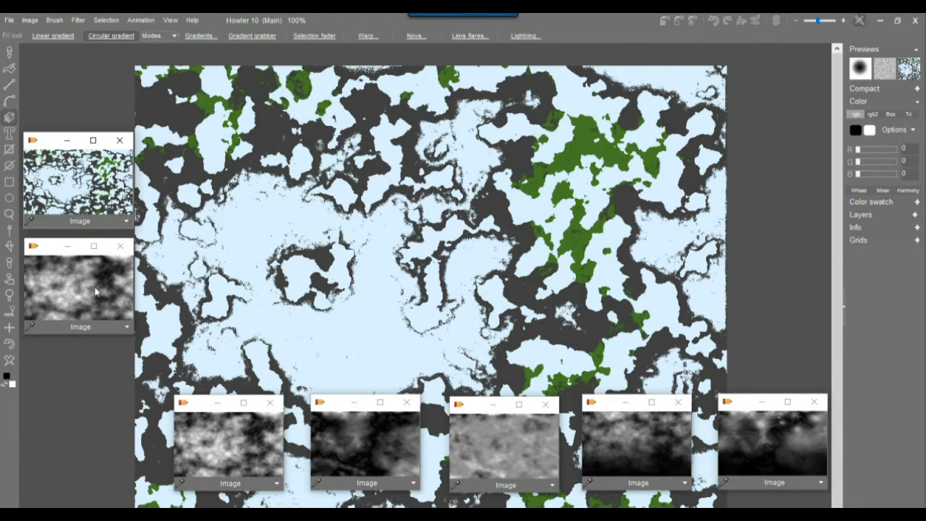
left_click(380, 446)
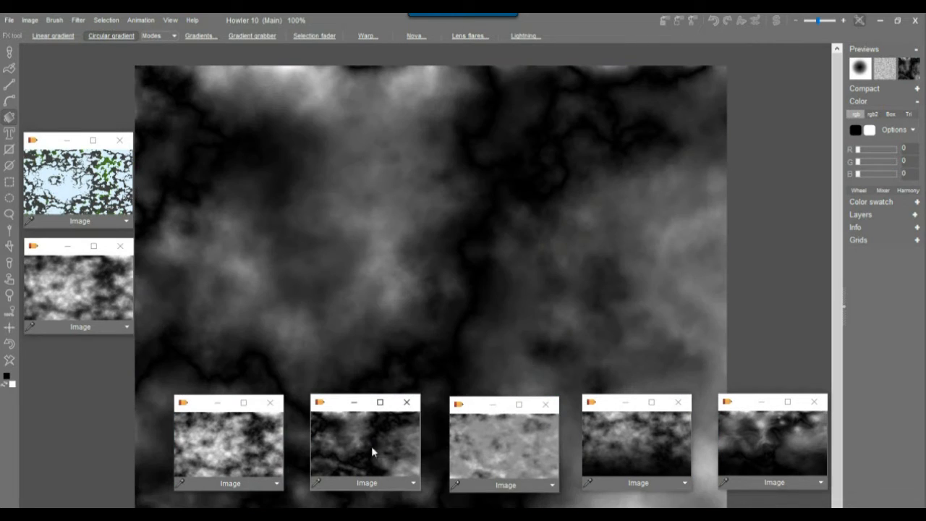
left_click(248, 453)
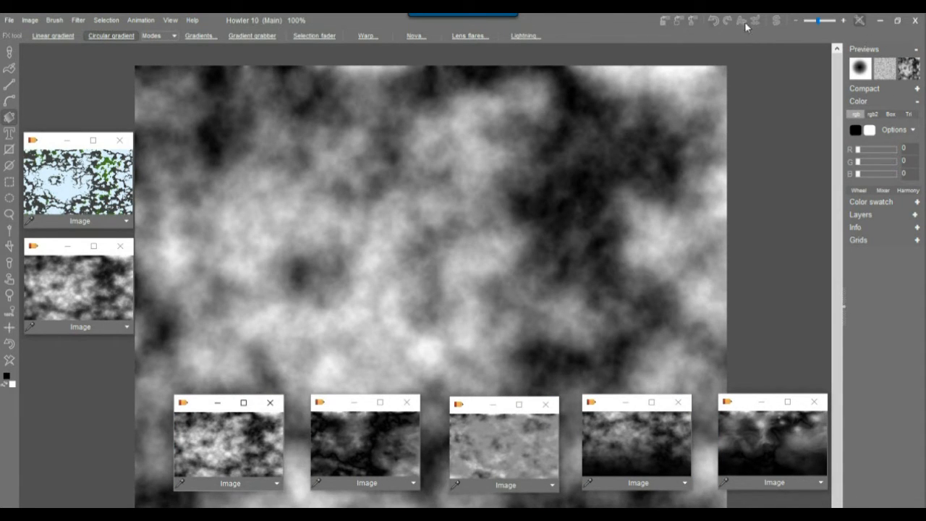
Swap the blue, green and grey texture map onto the canvas, leaving the File menu unused.
left_click(777, 21)
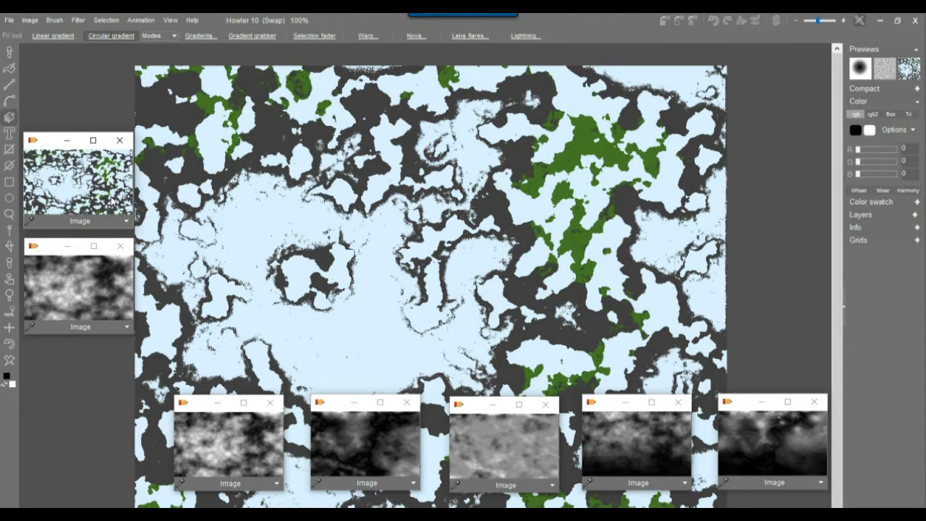
left_click(7, 22)
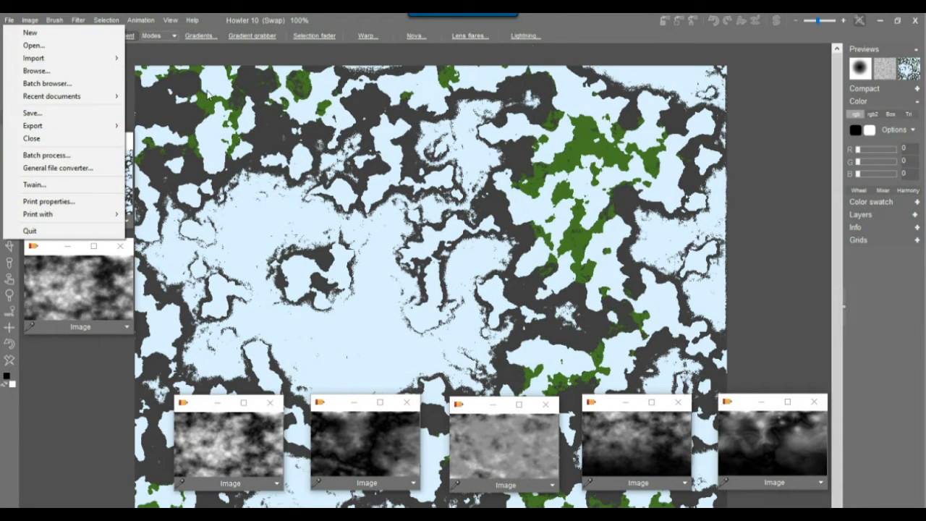
left_click(554, 23)
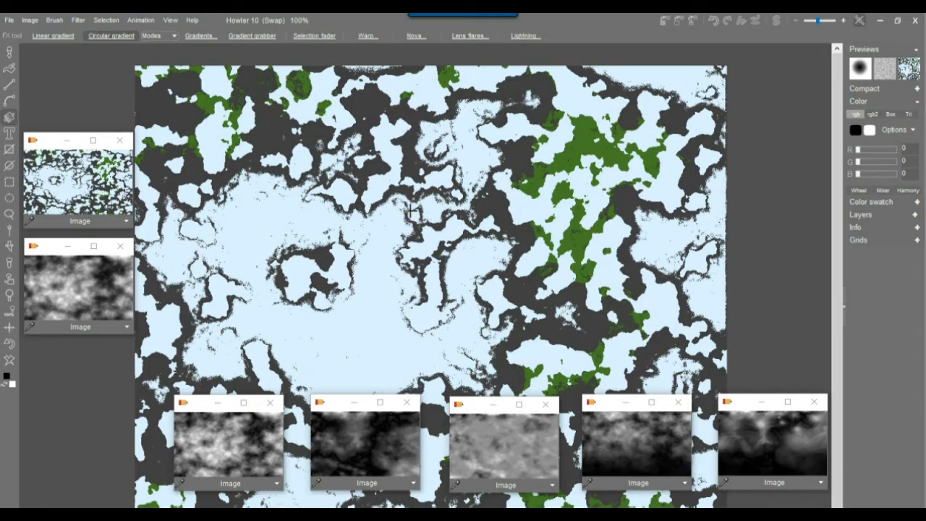
Apply the Jitter noise filter at strength 4 to the texture map.
scroll(410, 212, "up", 2)
scroll(481, 224, "up", 1)
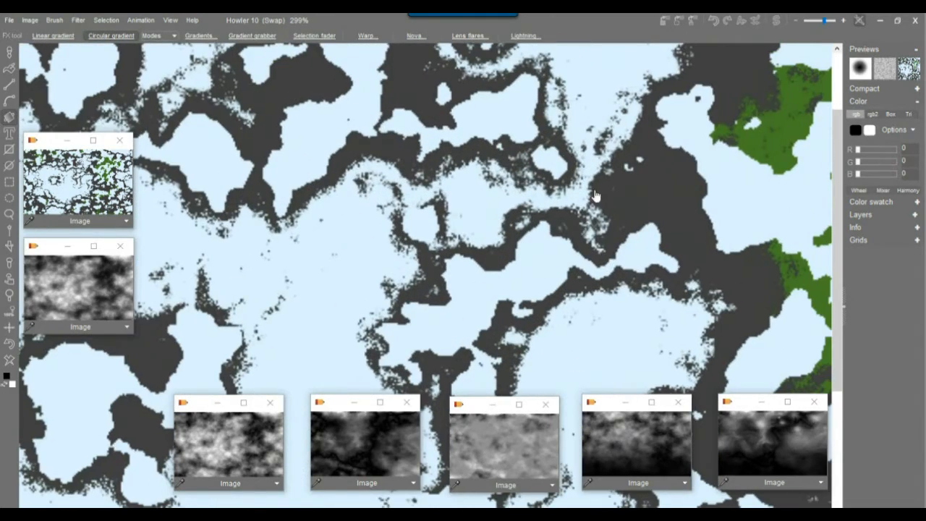
scroll(479, 214, "up", 1)
scroll(323, 297, "up", 1)
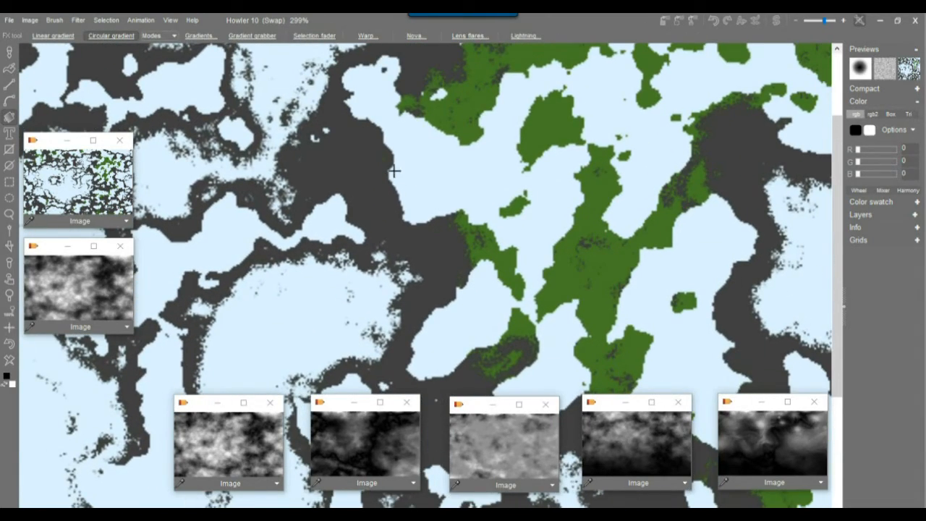
scroll(442, 196, "up", 2)
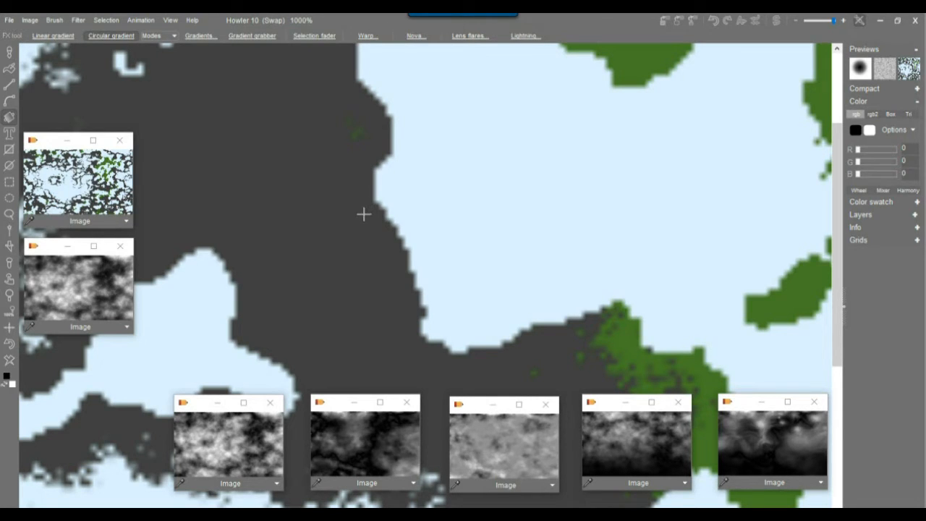
left_click(78, 19)
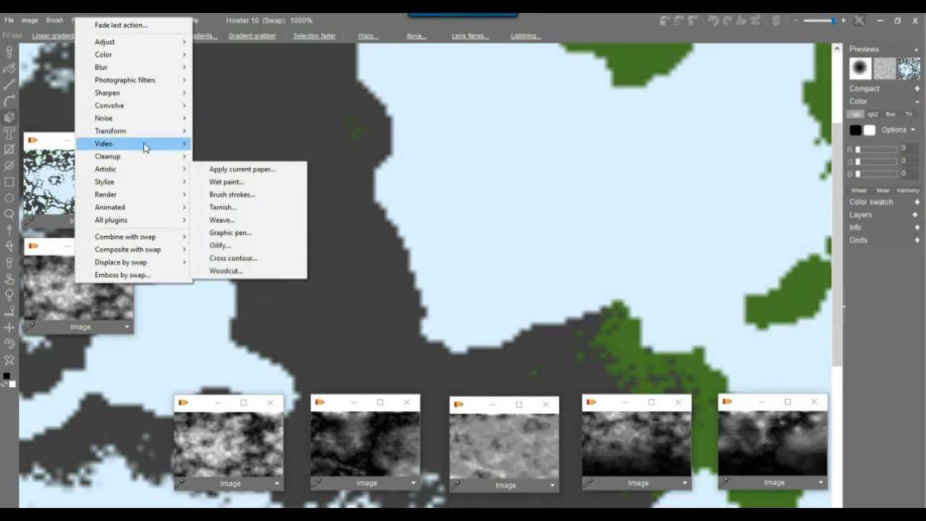
mouse_move(131, 196)
mouse_move(121, 138)
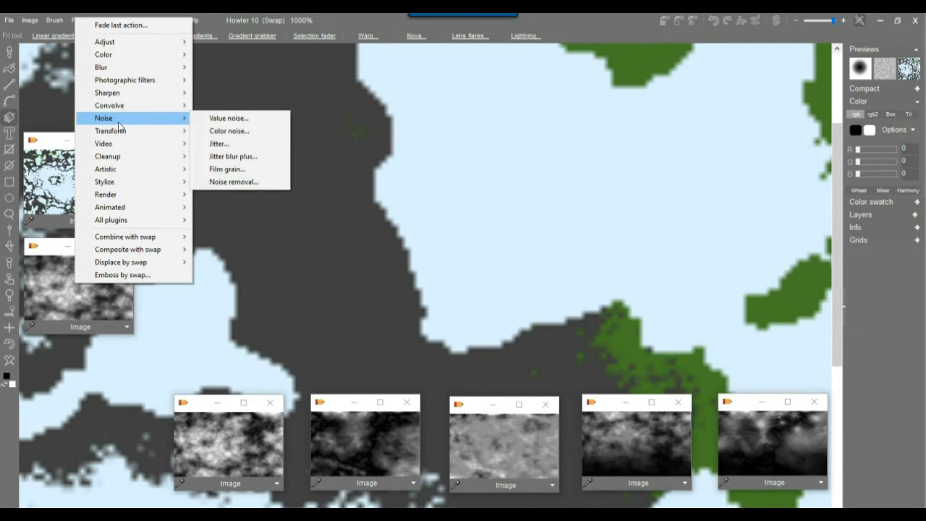
left_click(219, 143)
left_click_drag(428, 271, 425, 275)
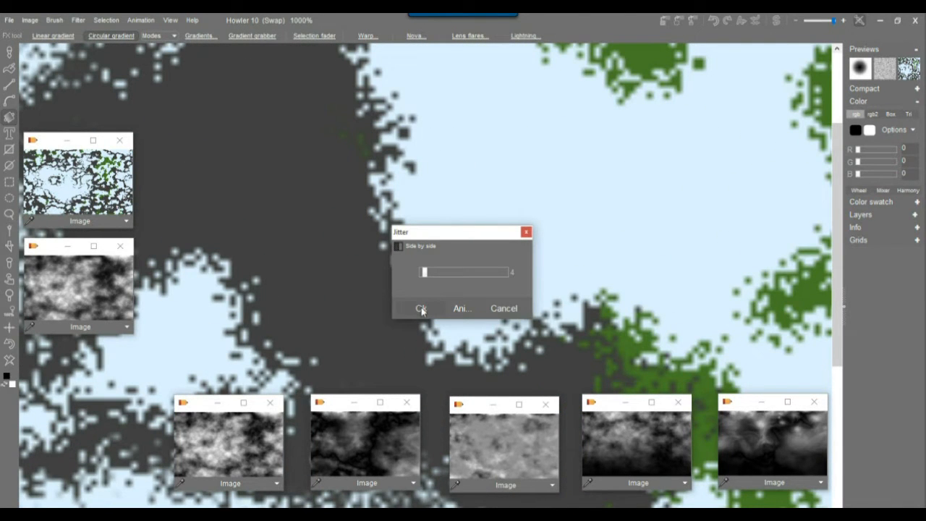
left_click(421, 309)
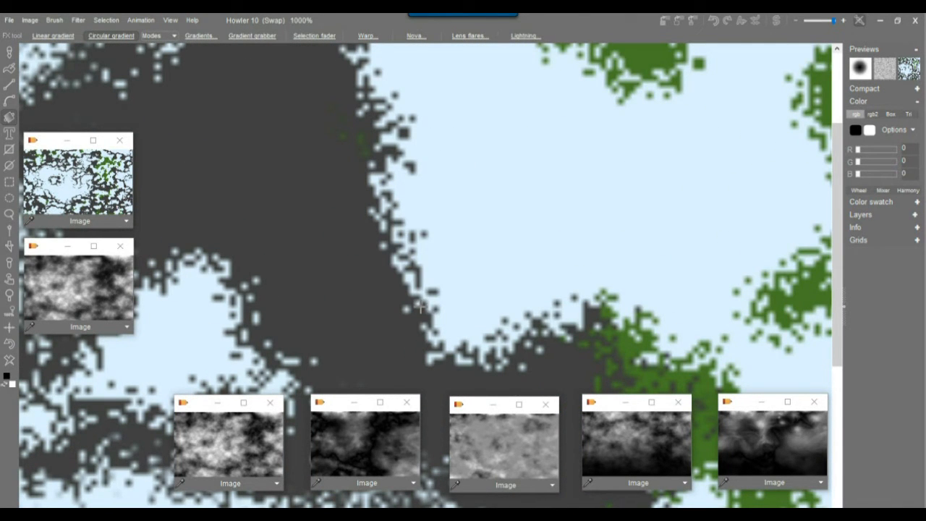
Apply Light diffusion in Dark diffusion mode with an enlarged radius.
left_click(76, 21)
mouse_move(123, 88)
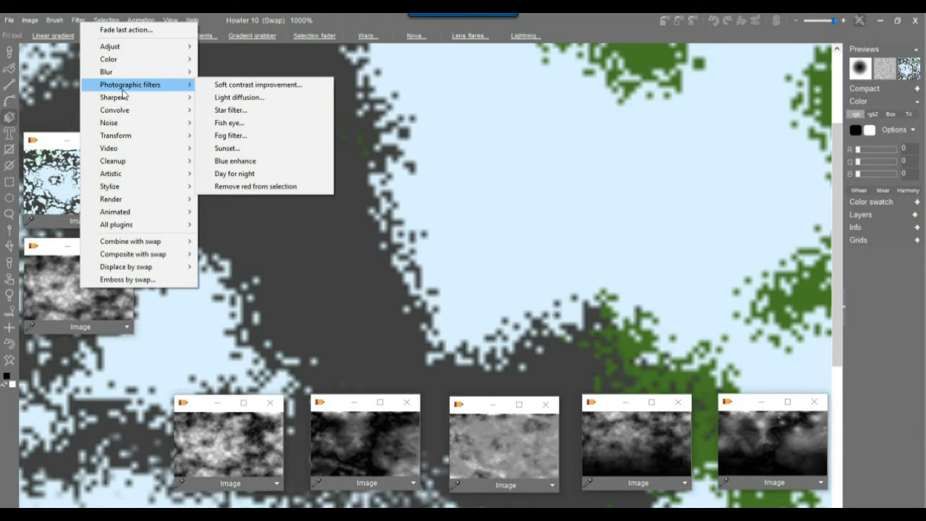
left_click(240, 97)
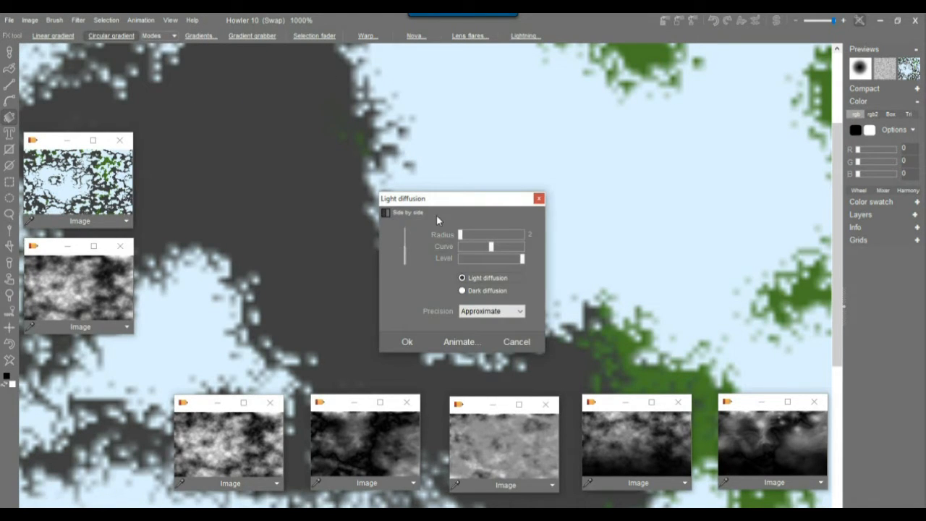
left_click(480, 291)
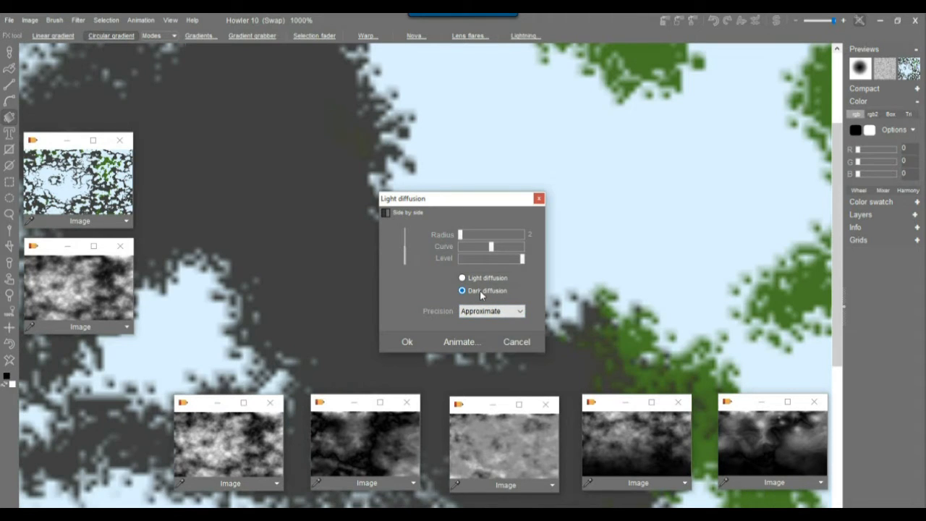
left_click_drag(460, 235, 496, 239)
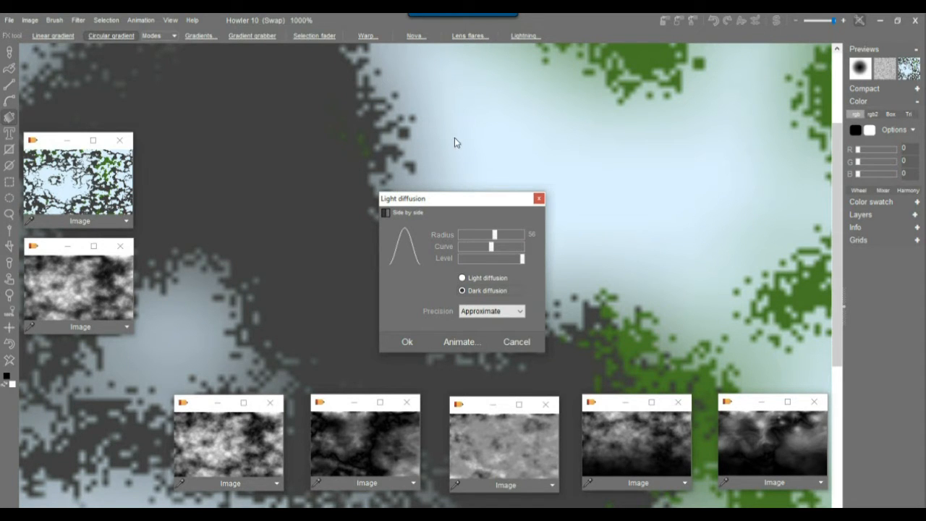
mouse_move(495, 235)
left_mouse_down()
mouse_move(510, 243)
mouse_move(485, 245)
mouse_move(512, 248)
mouse_move(494, 246)
left_mouse_up()
left_click(409, 342)
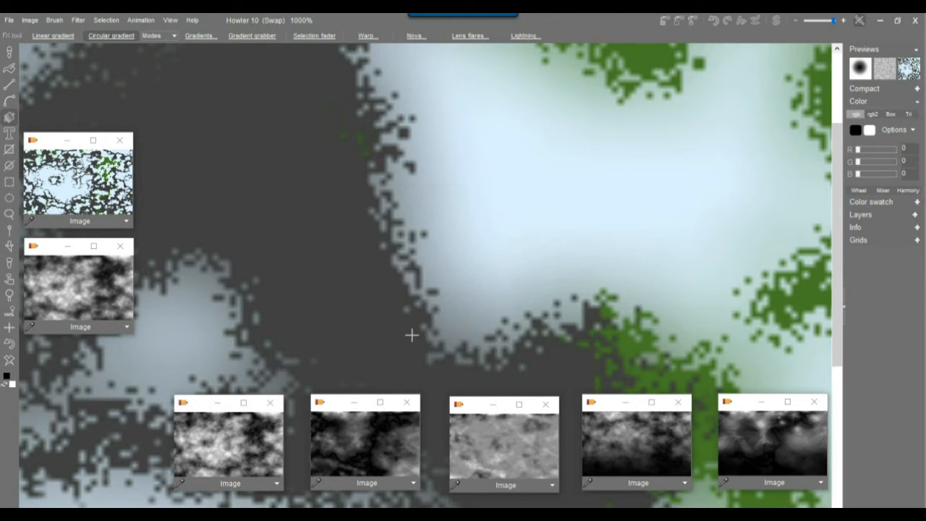
Apply a second Dark diffusion pass with Precision set to Precise.
left_click(85, 22)
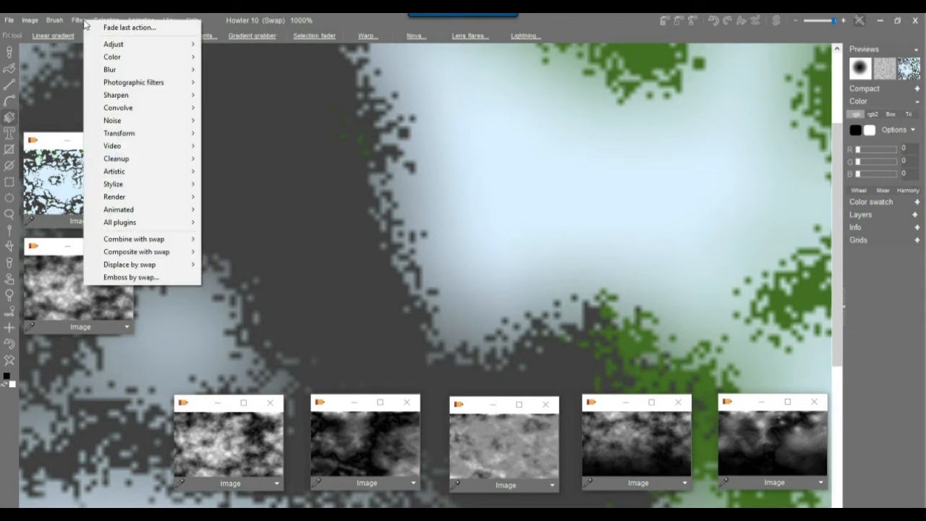
mouse_move(137, 86)
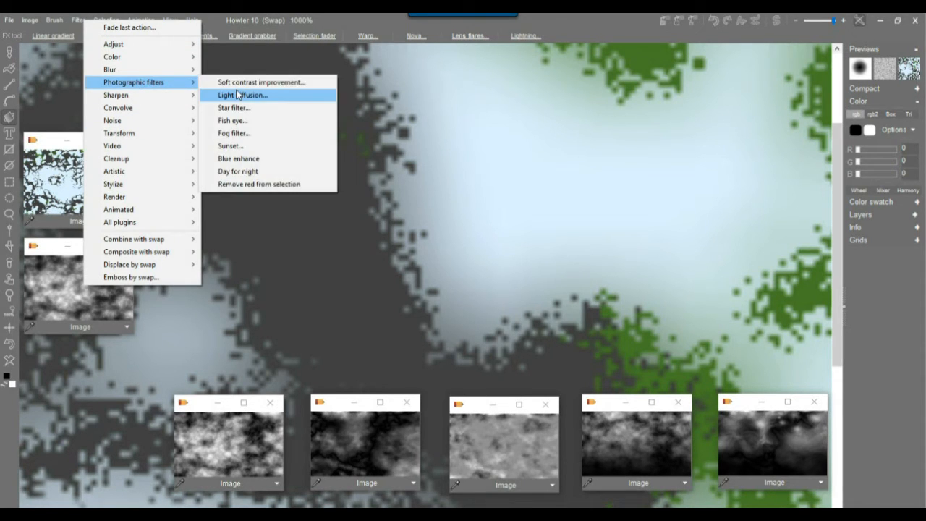
left_click(237, 98)
left_click_drag(496, 235, 497, 236)
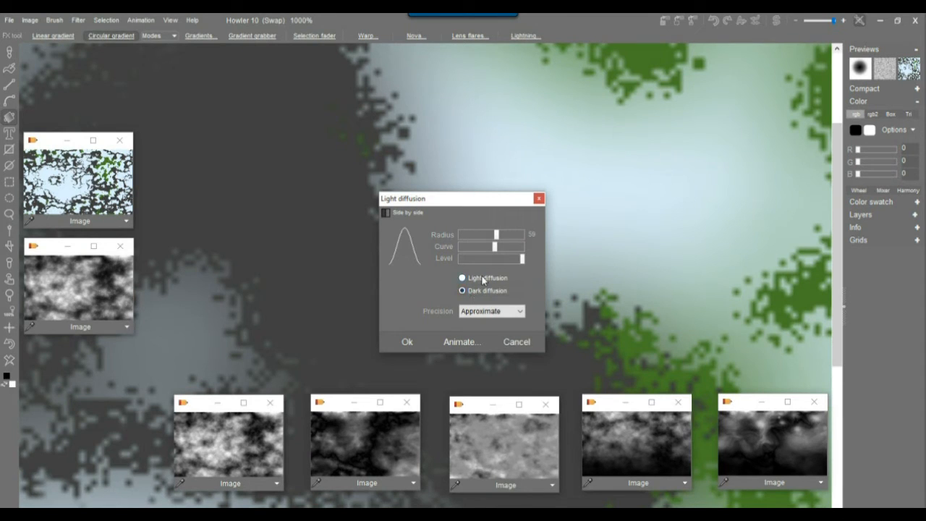
left_click(476, 312)
left_click(474, 331)
left_click(405, 342)
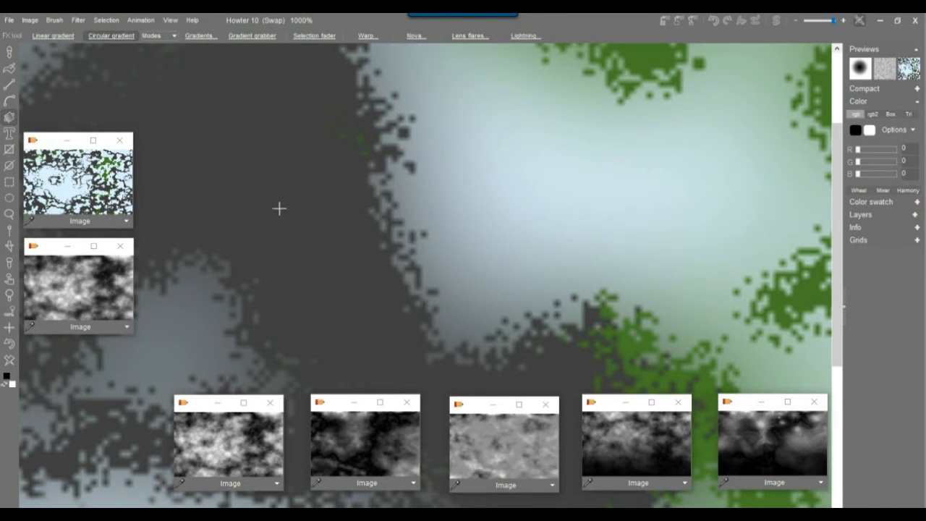
Apply Simple blur with strength about 121.
left_click(78, 20)
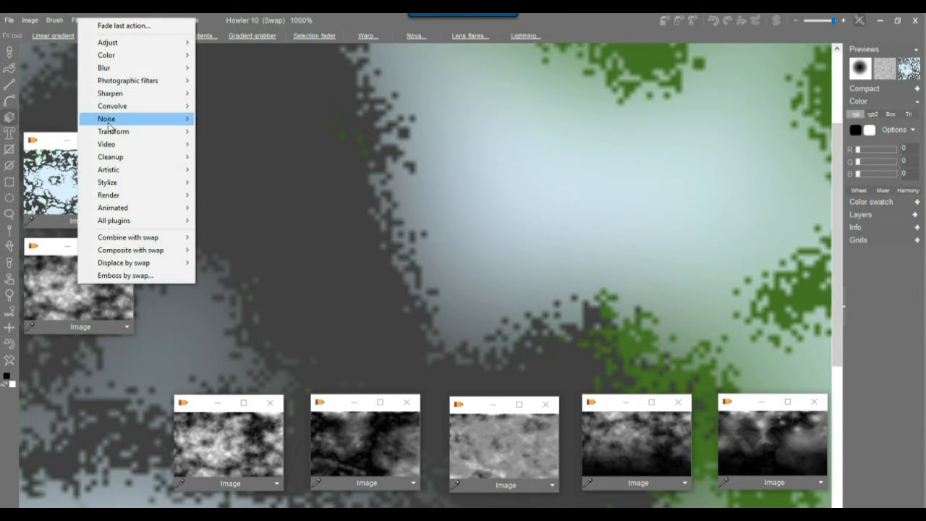
mouse_move(114, 68)
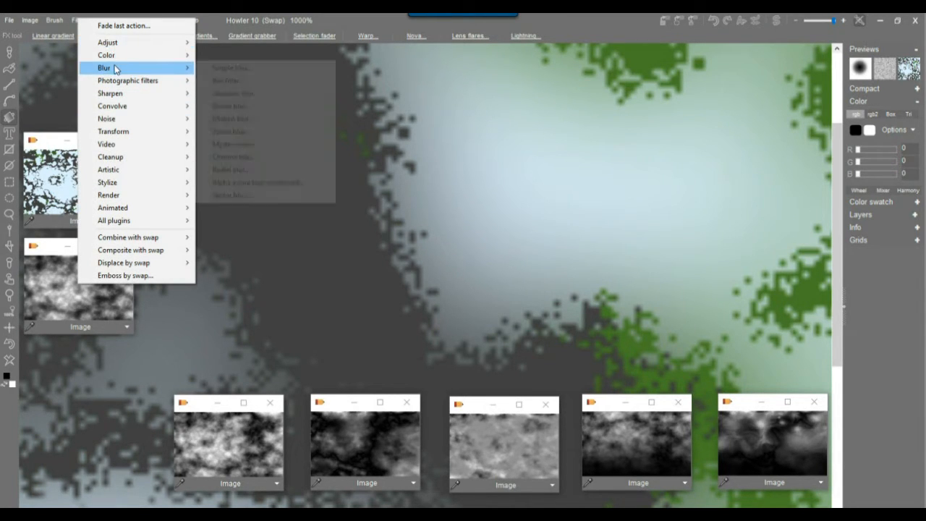
left_click(246, 68)
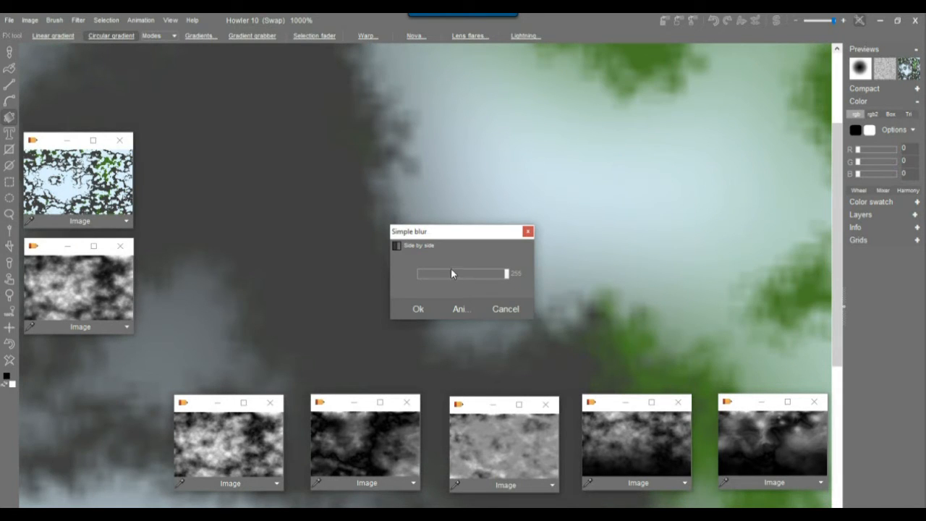
left_click_drag(480, 279, 455, 279)
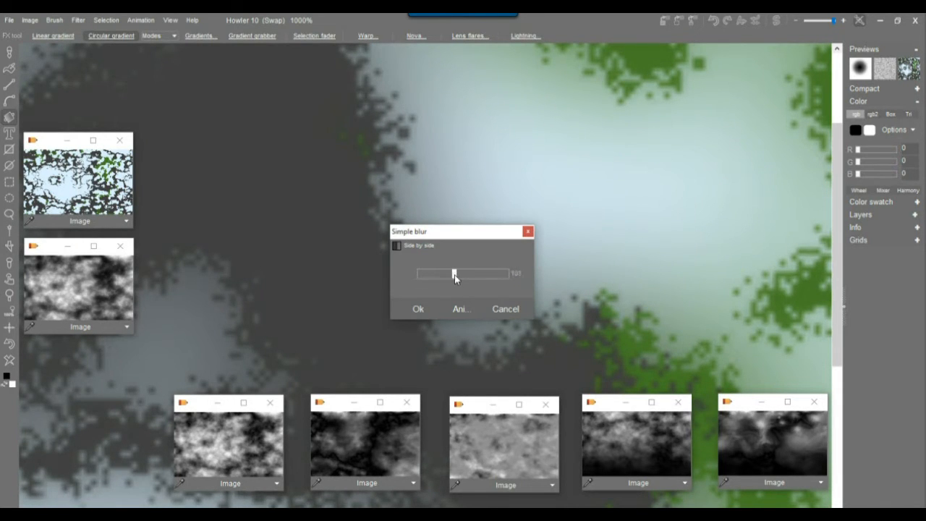
left_click(419, 309)
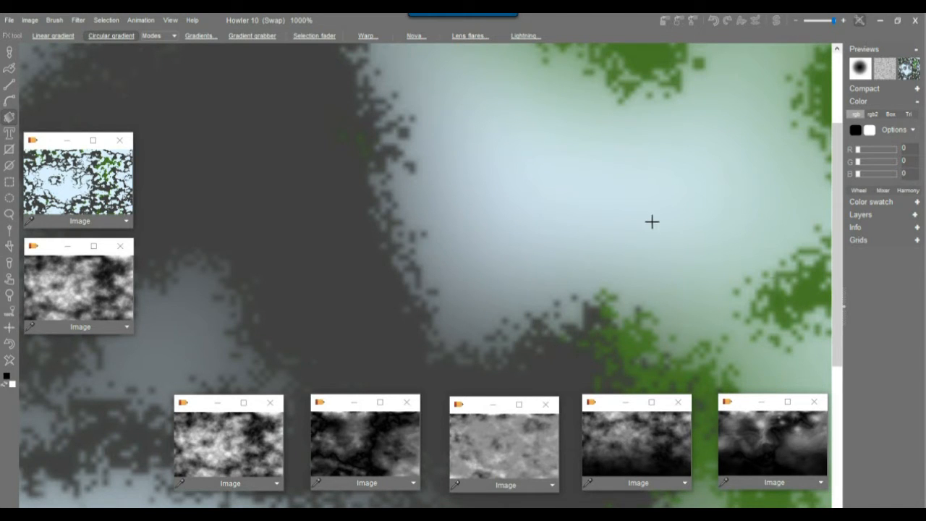
Apply Soft contrast improvement with tuned Exposure and Level about 661.
left_click(77, 23)
mouse_move(108, 81)
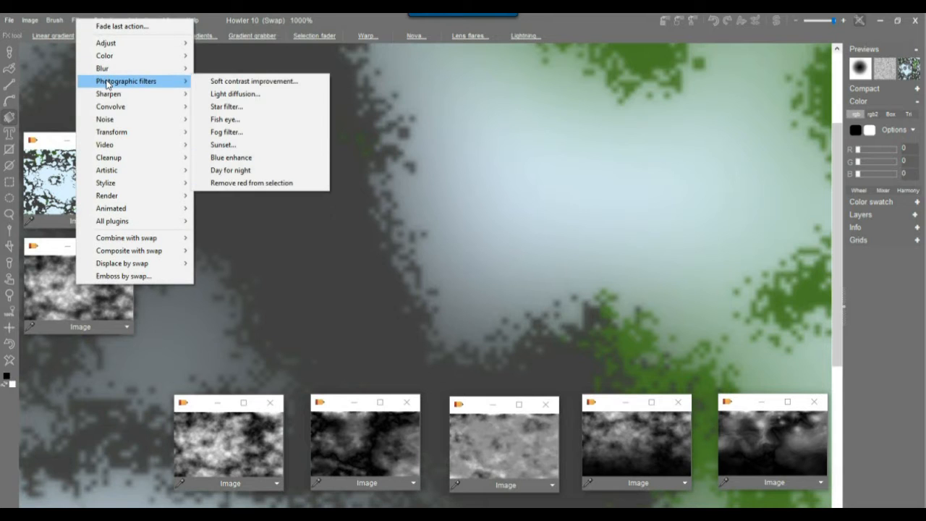
left_click(230, 81)
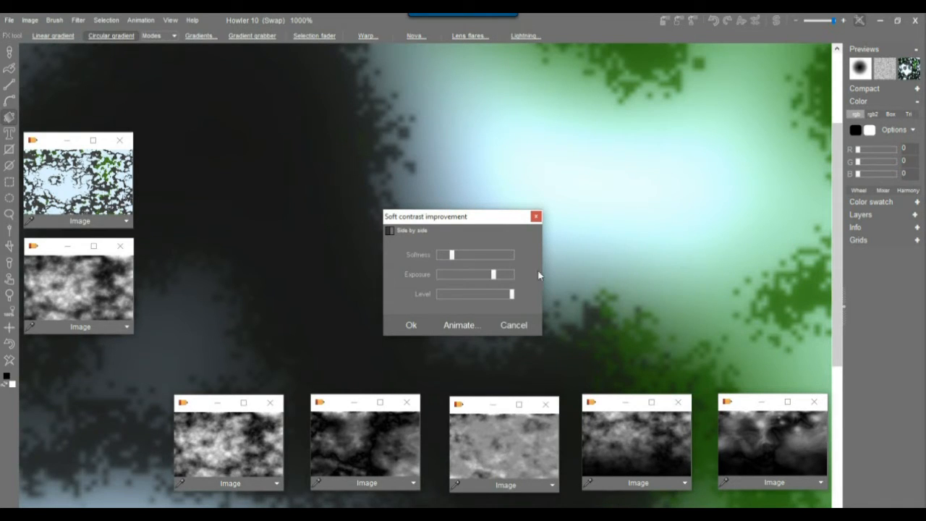
left_click_drag(494, 275, 448, 262)
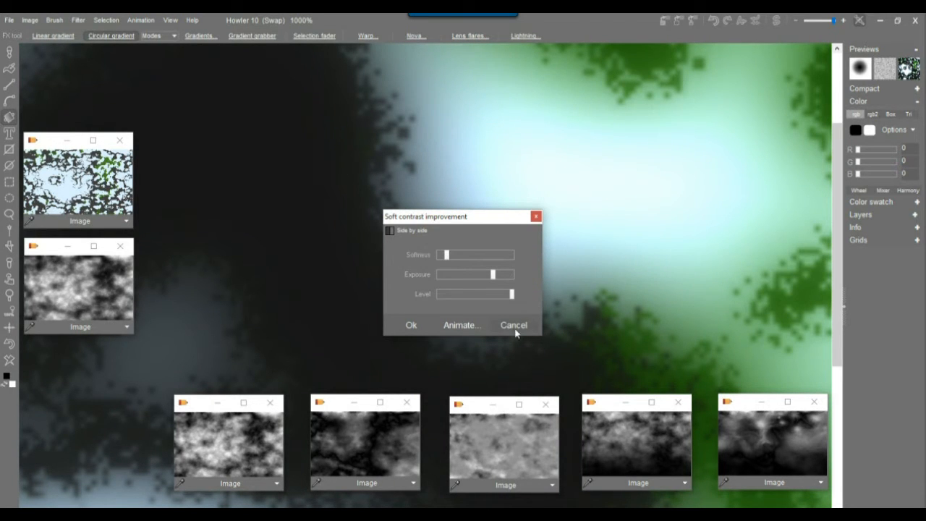
left_click_drag(509, 297, 478, 296)
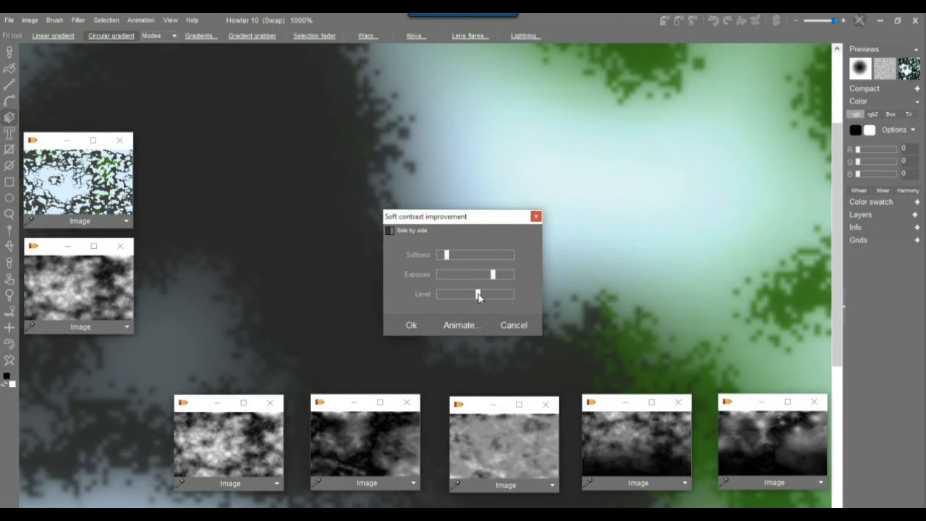
left_click(410, 325)
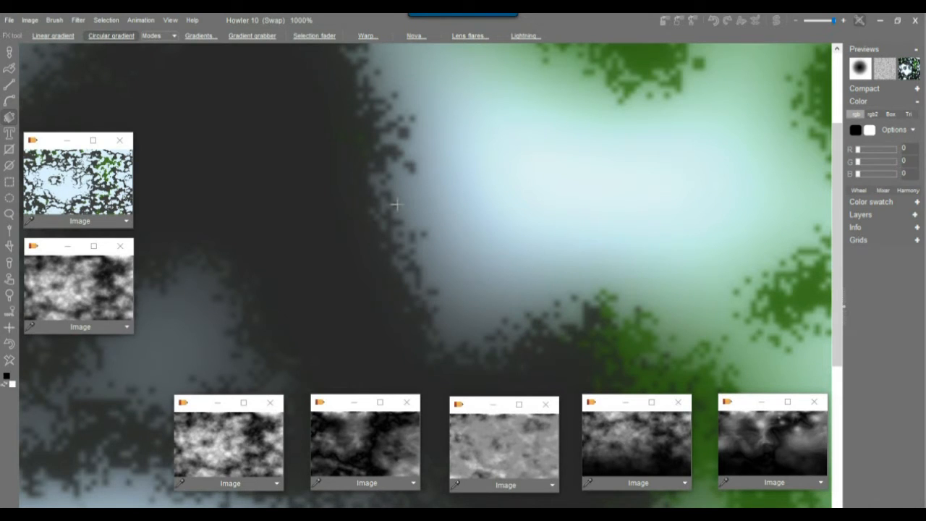
Browse the Filter menu without choosing anything and zoom out of the texture map.
left_click(78, 21)
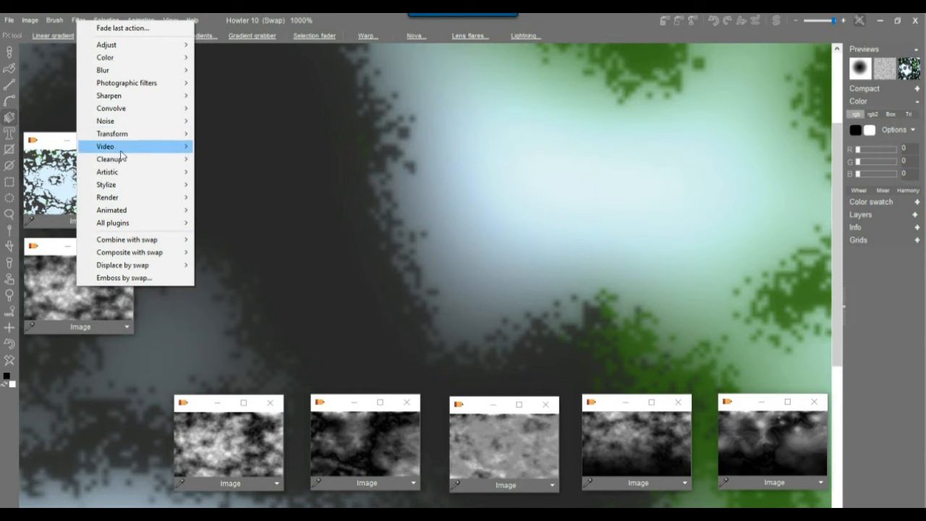
mouse_move(120, 94)
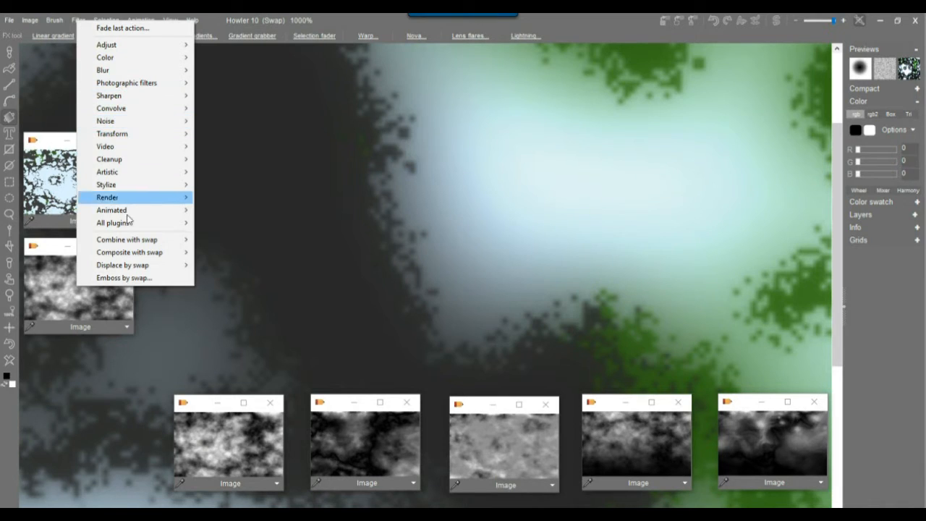
mouse_move(132, 267)
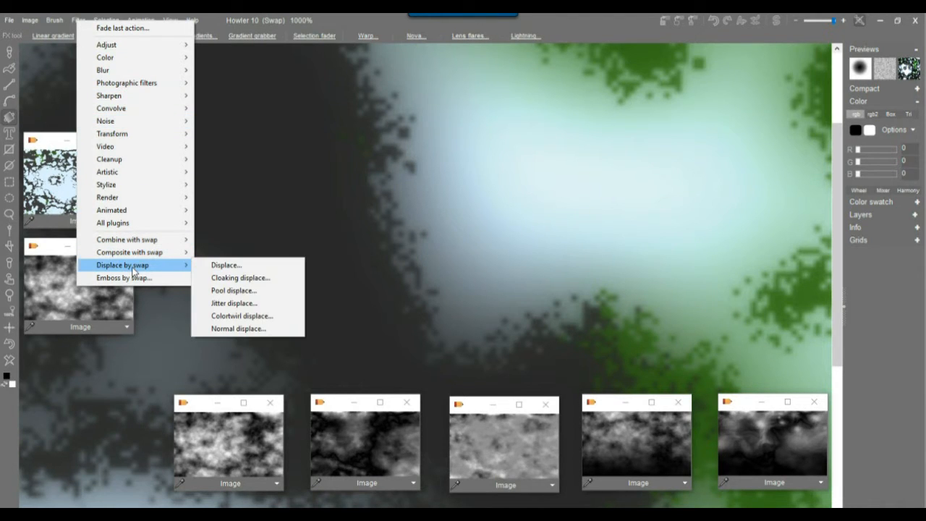
left_click(371, 19)
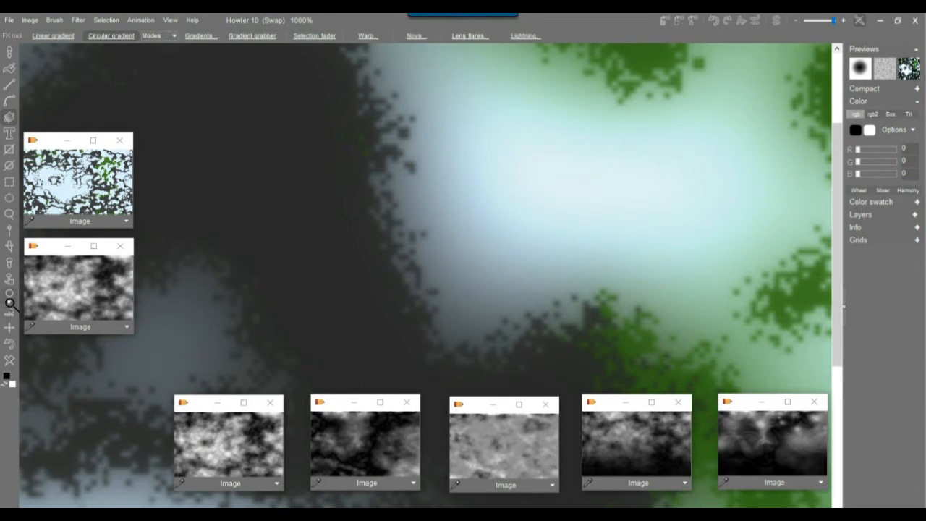
left_click_drag(11, 296, 407, 286)
scroll(327, 288, "down", 5)
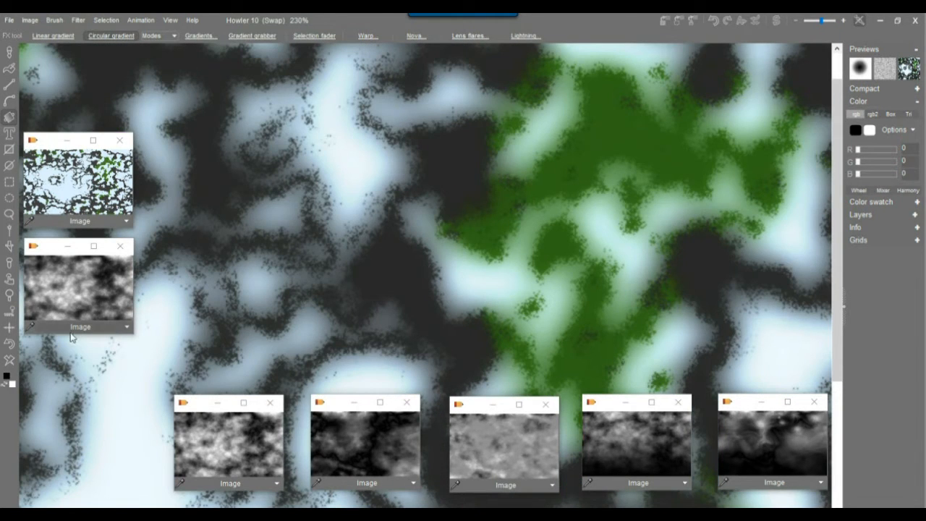
Check the main cloud image, return to the swap texture, and open Filter > Displace by swap > Pool displace.
left_click(79, 20)
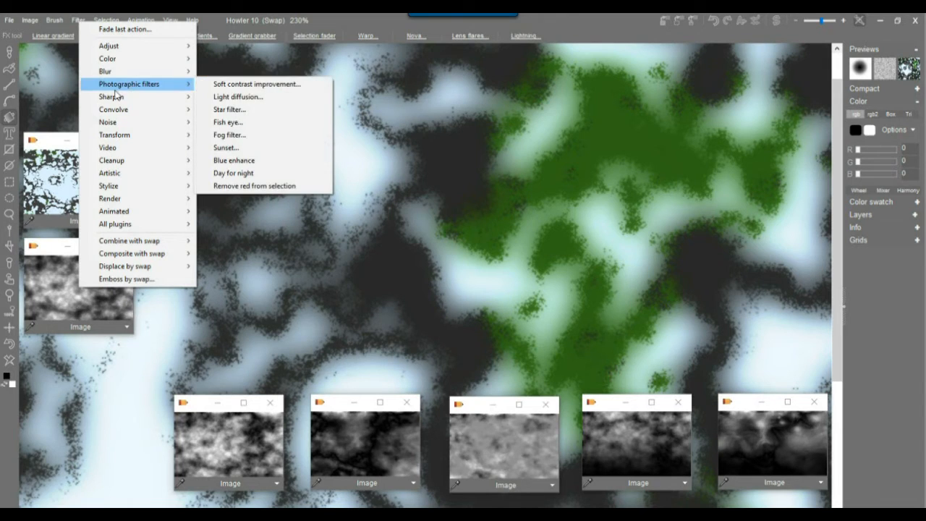
mouse_move(144, 268)
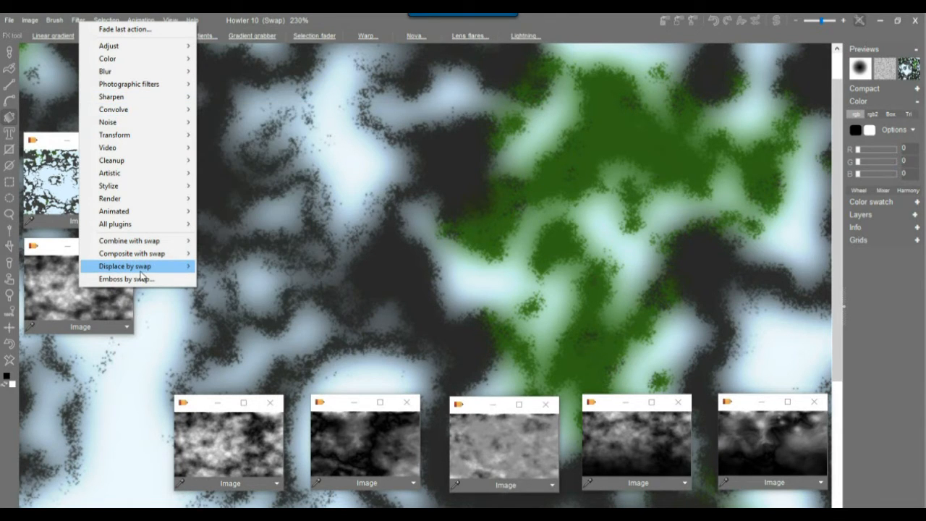
left_click(612, 17)
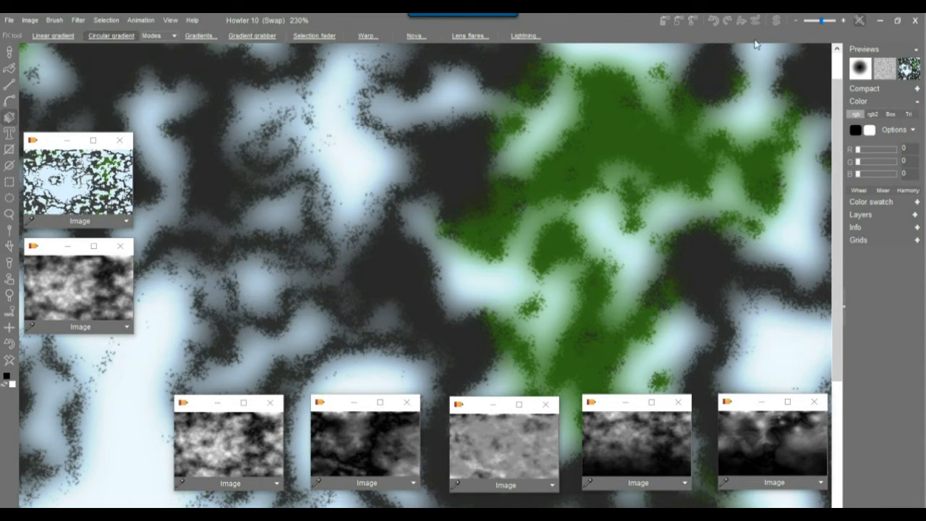
left_click(777, 21)
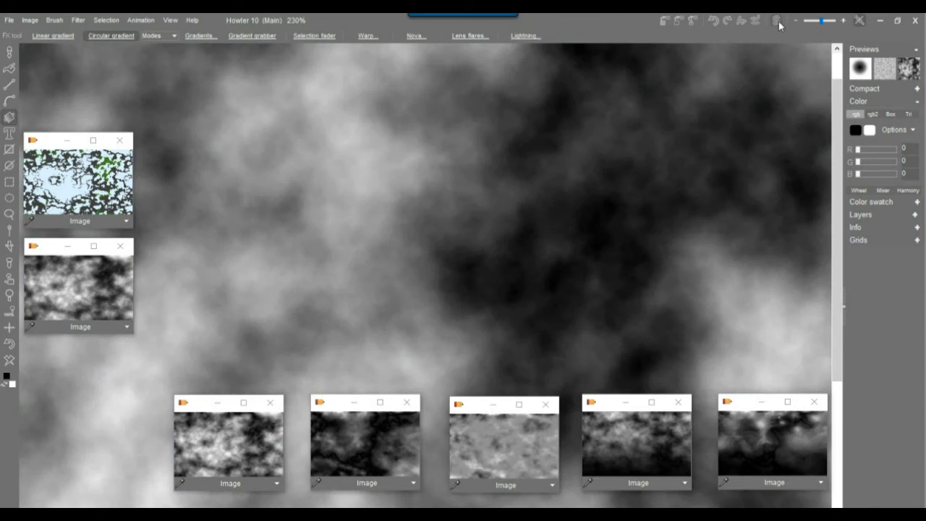
left_click(778, 21)
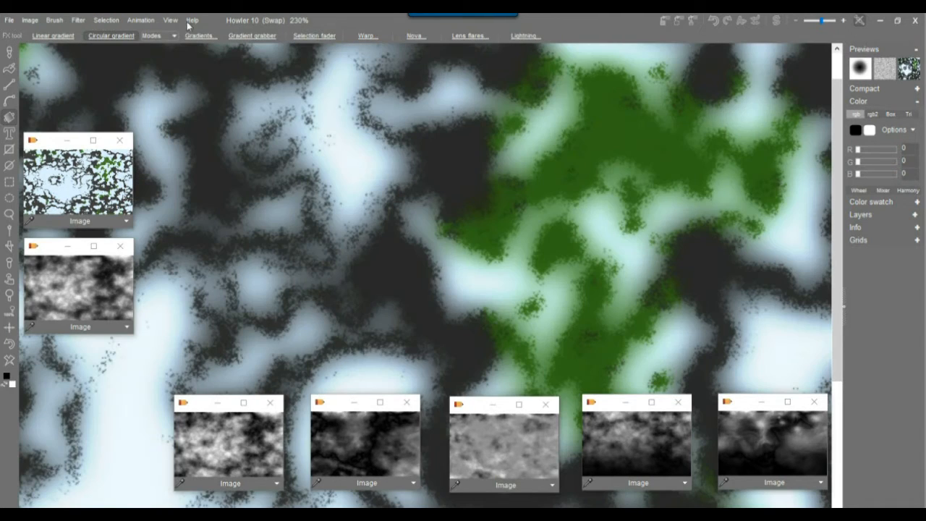
left_click(79, 20)
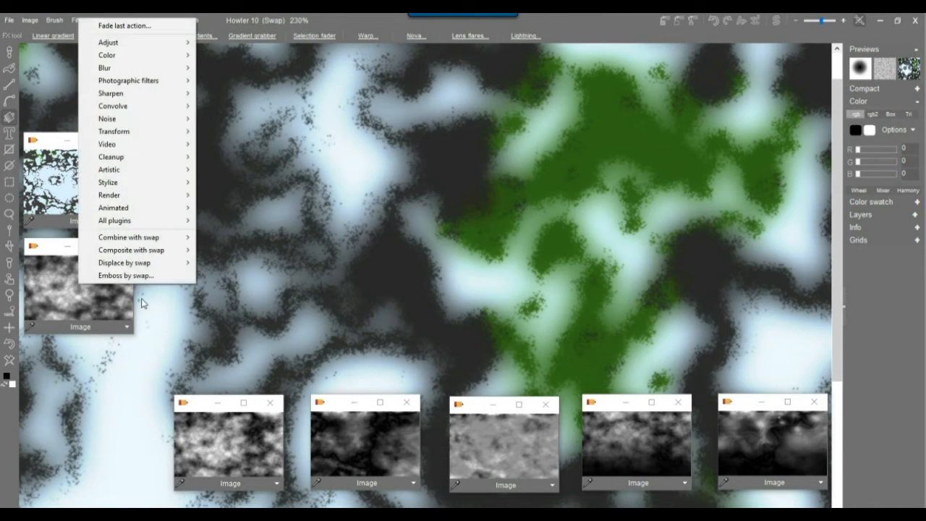
mouse_move(145, 262)
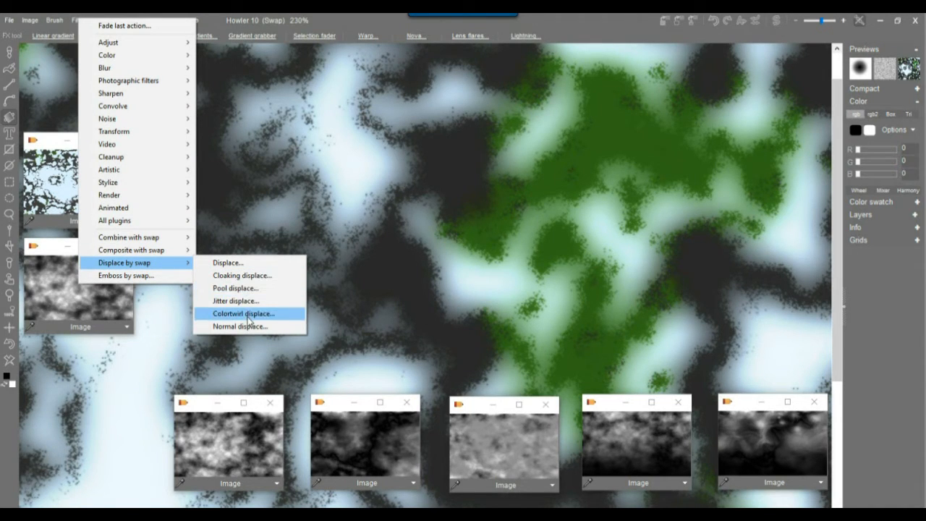
left_click(239, 288)
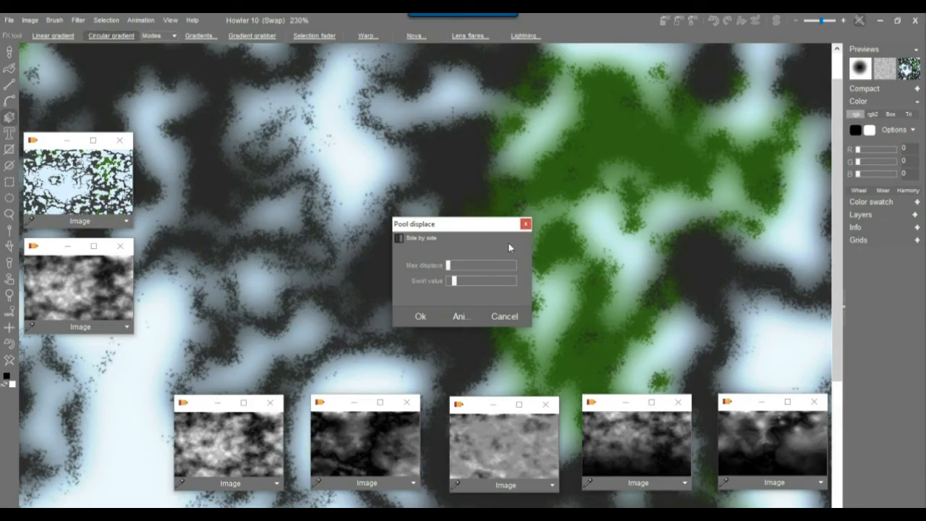
Apply Pool displace with raised Max displace, then roll back toward the blurrier image with Interactive undo.
mouse_move(449, 270)
left_mouse_down()
mouse_move(474, 266)
mouse_move(456, 272)
left_mouse_up()
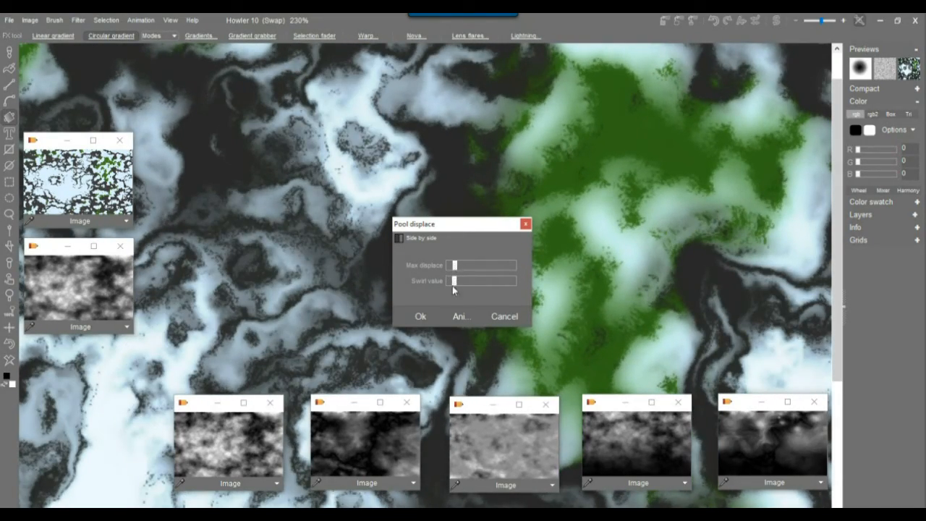
left_click(418, 314)
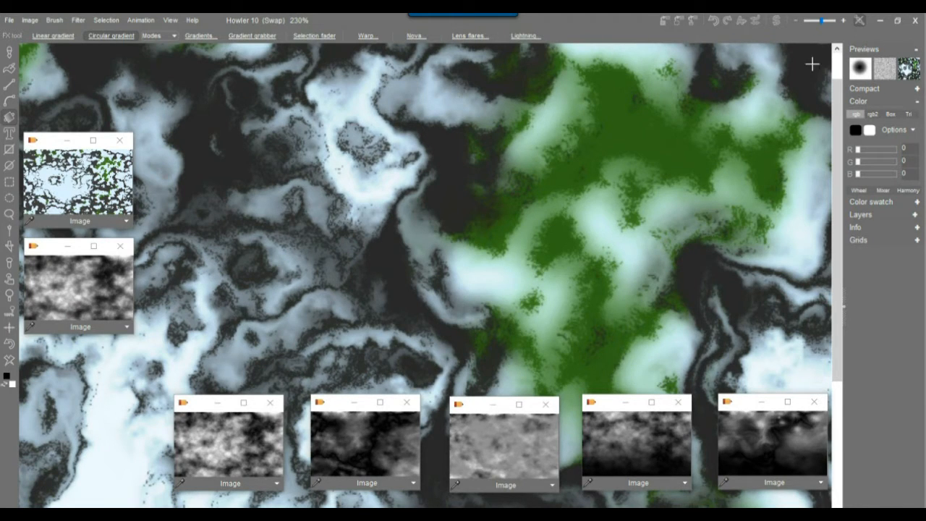
left_click(755, 25)
left_click_drag(782, 53, 709, 63)
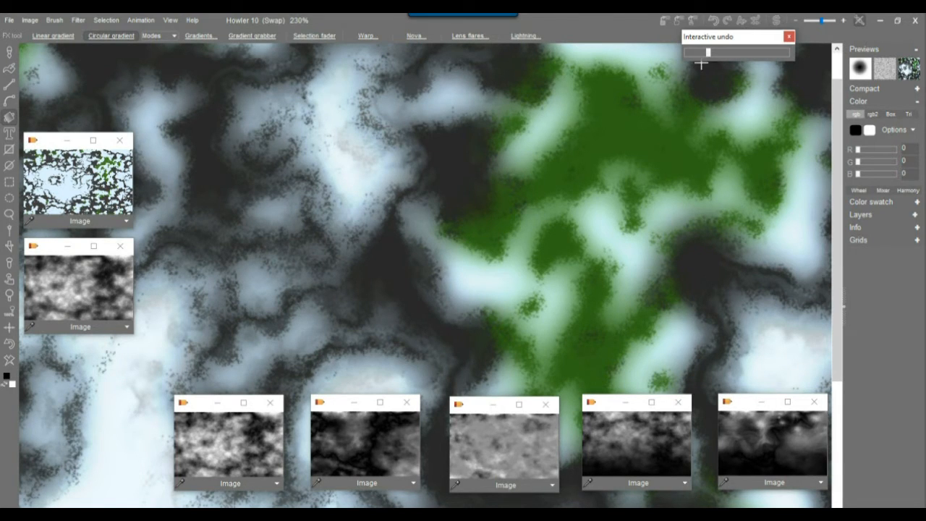
Close the Interactive undo panel, keeping the rolled-back softer texture.
left_click(570, 22)
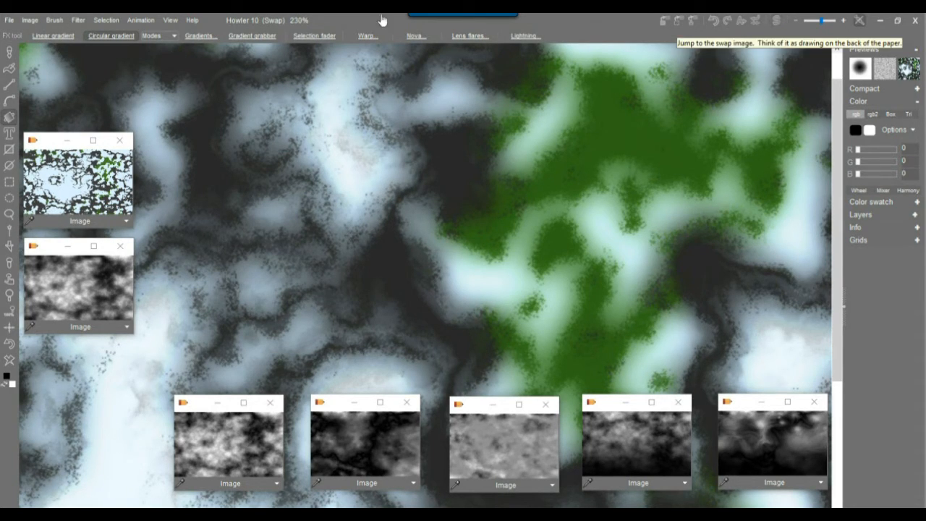
Store a copy of the green-and-white texture in its own window and show the bright cloud heightmap.
left_click(30, 21)
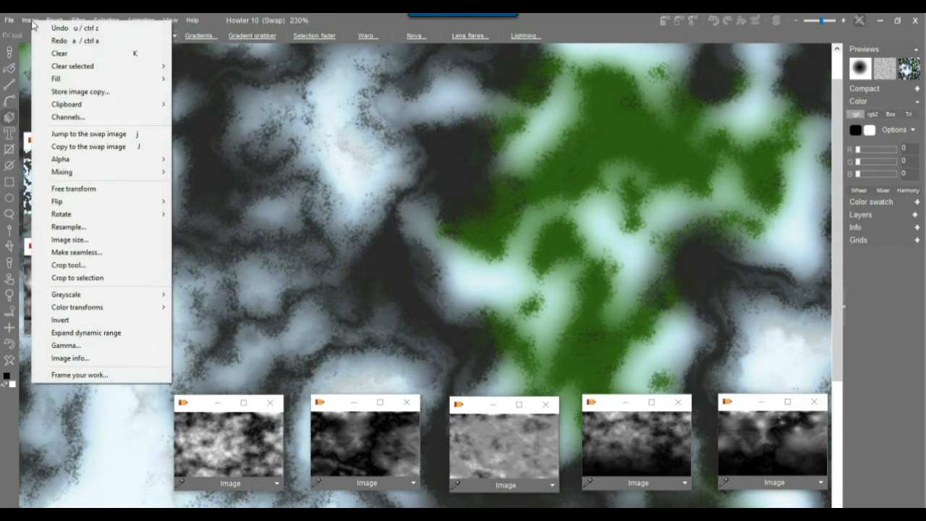
left_click(79, 91)
left_click_drag(337, 418, 79, 73)
left_click(84, 188)
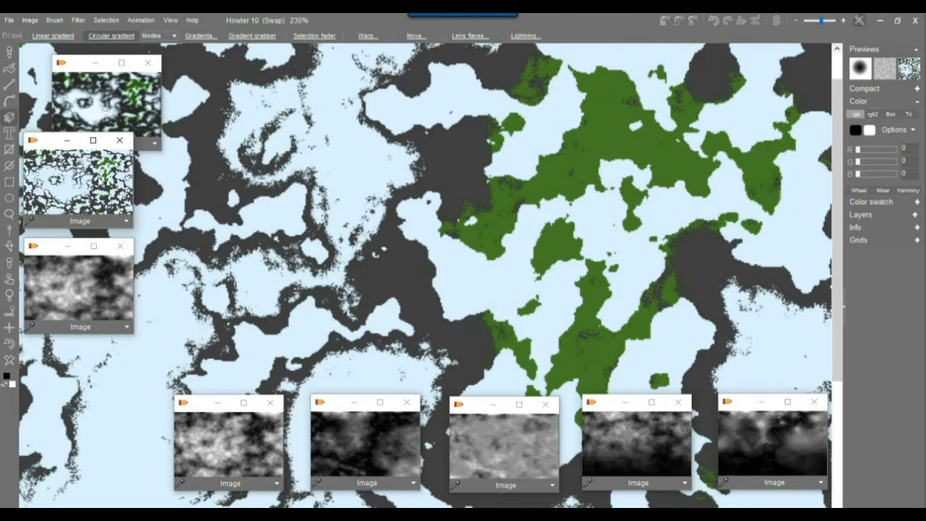
left_click(99, 88)
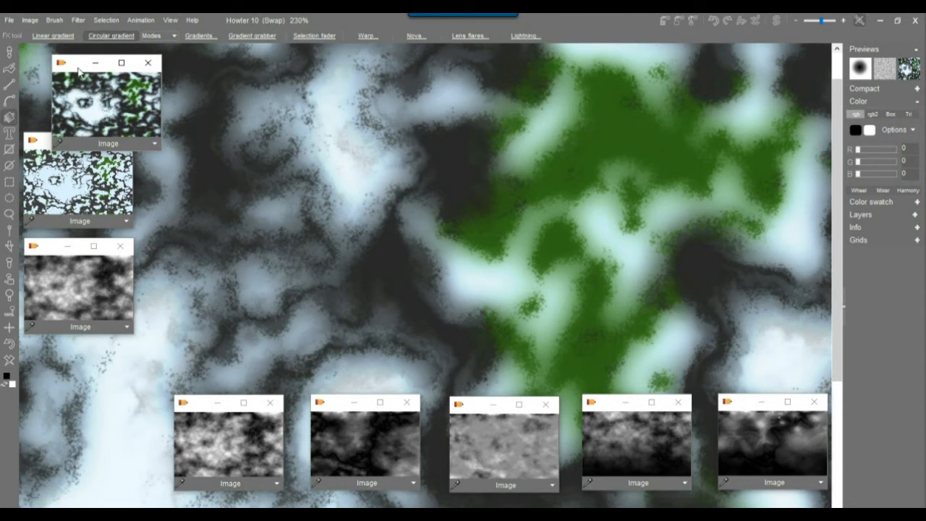
left_click_drag(74, 73, 53, 123)
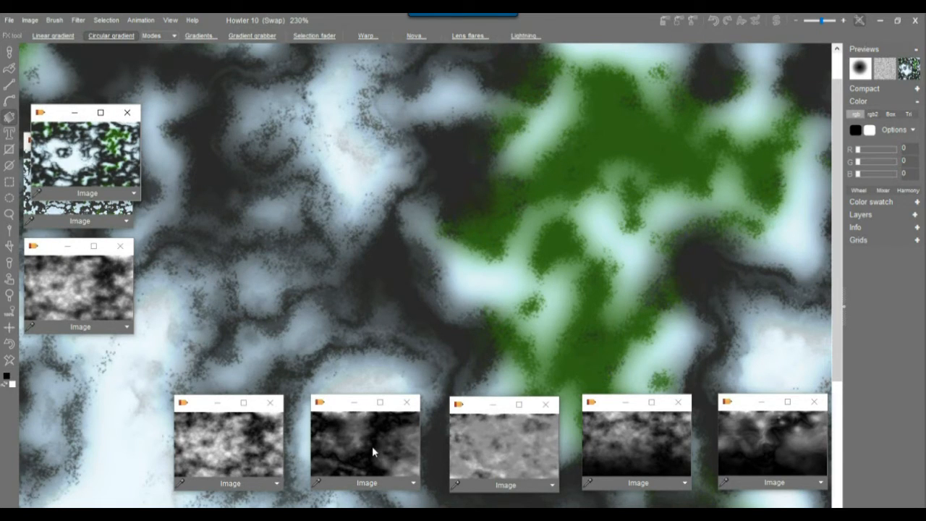
left_click(372, 445)
left_click(241, 444)
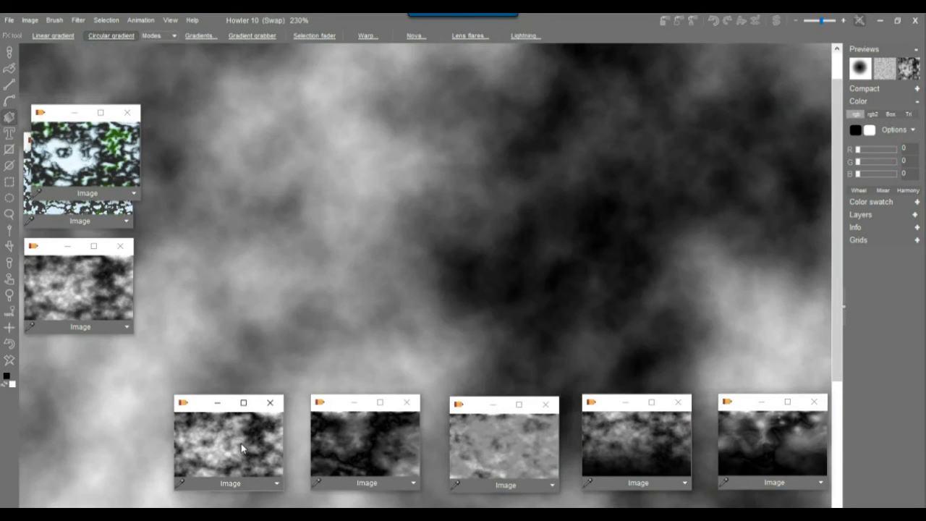
Open 3D Designer on the cloud heightmap and adjust heading, fog level and camera position.
left_click(78, 21)
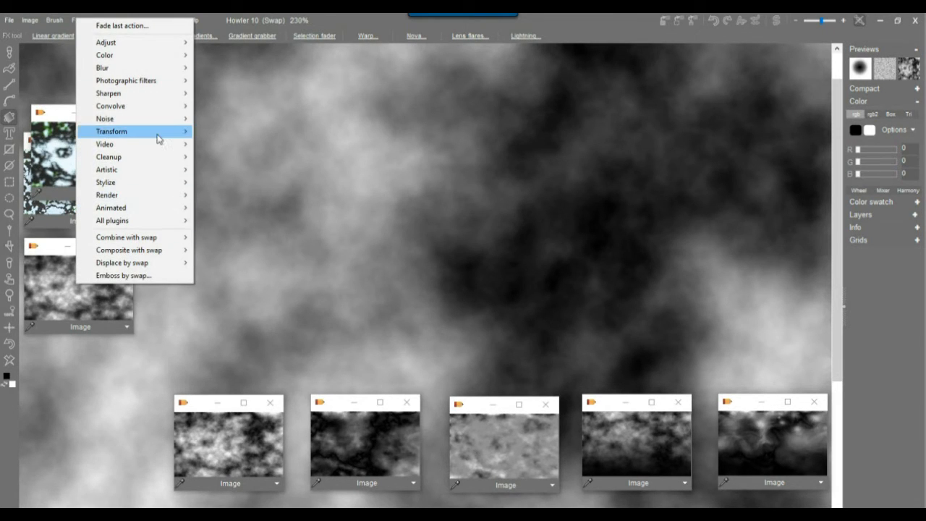
mouse_move(157, 132)
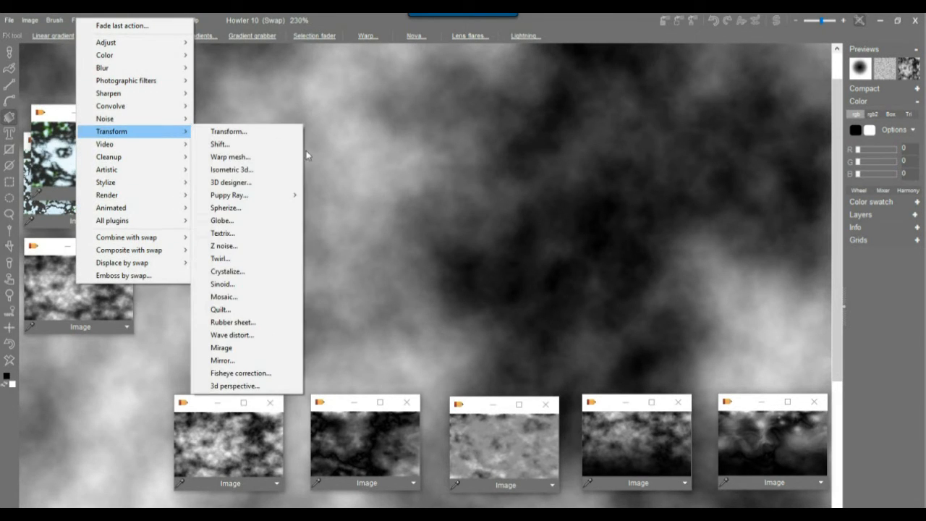
left_click(258, 183)
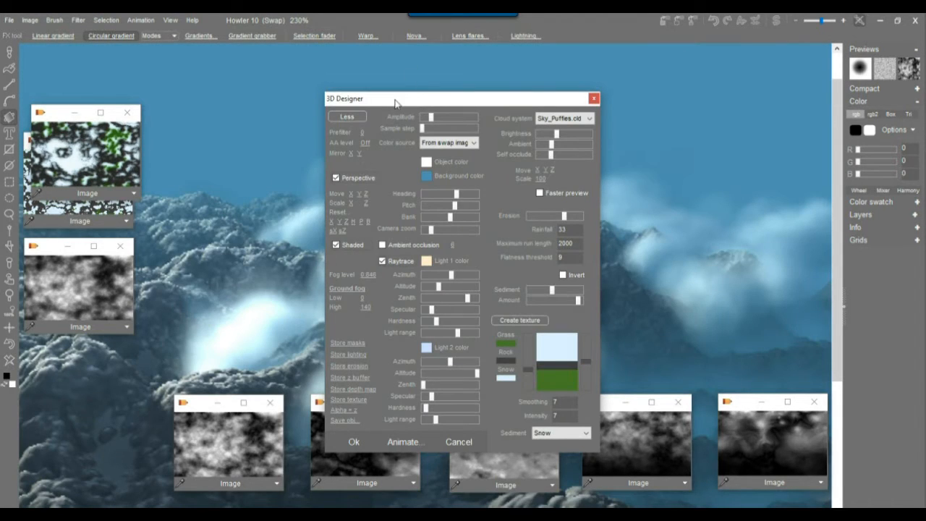
left_click_drag(396, 103, 690, 79)
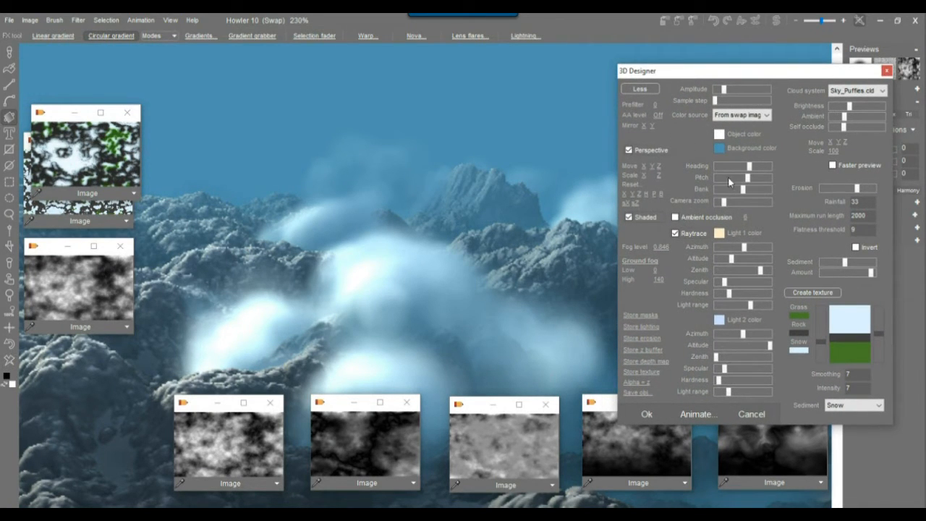
left_click_drag(749, 166, 746, 167)
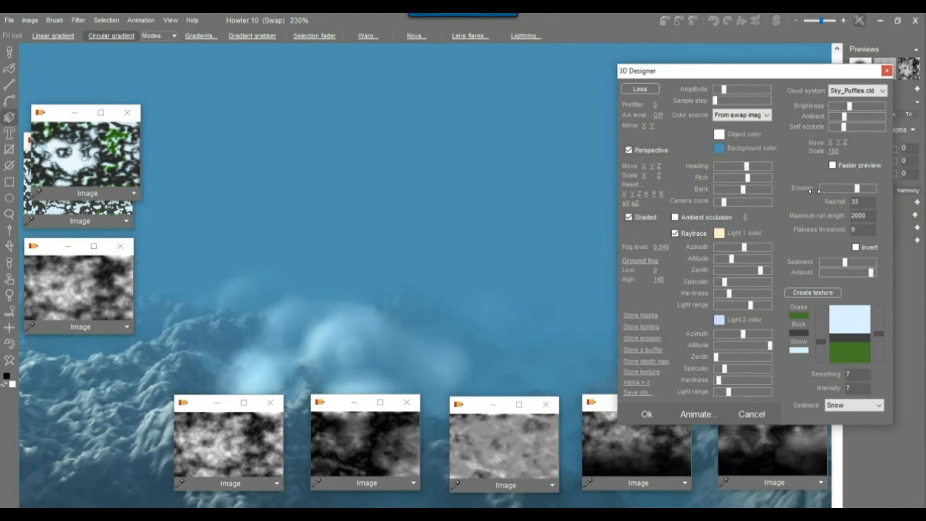
left_click_drag(781, 196, 510, 258)
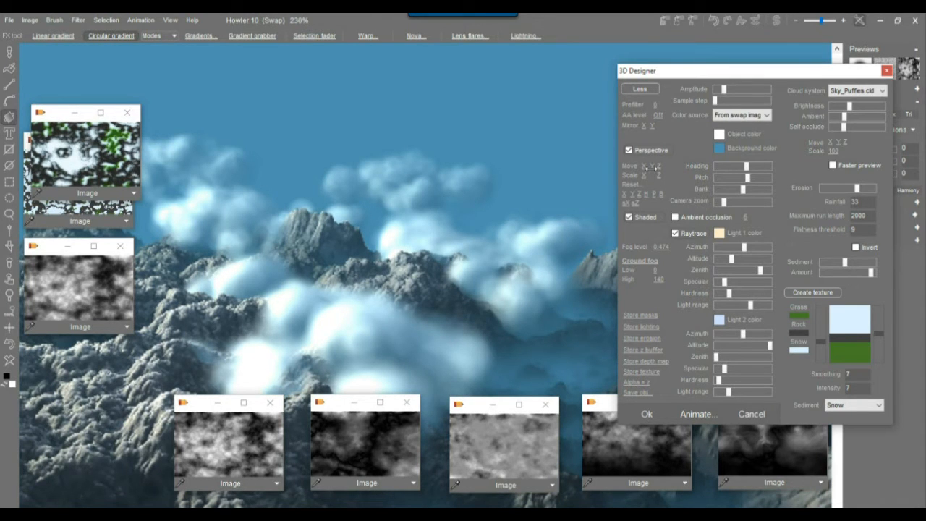
left_click_drag(651, 166, 571, 189)
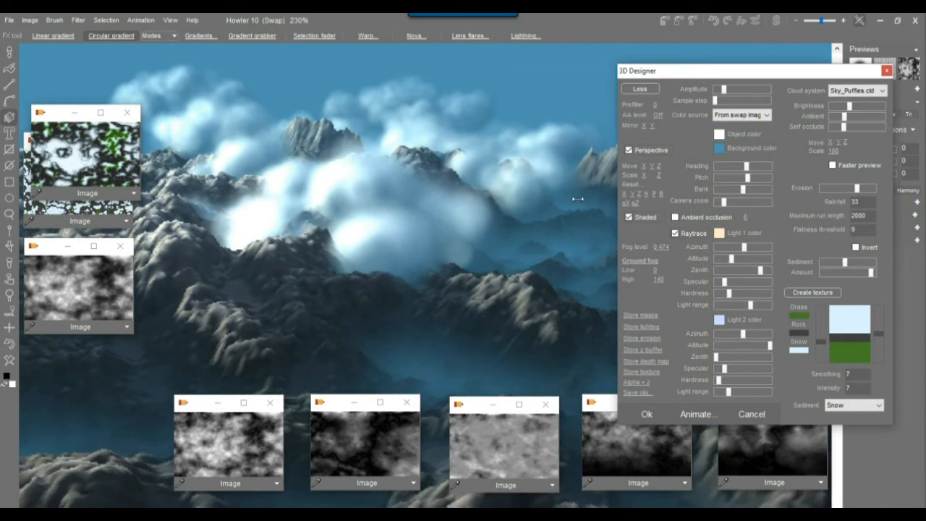
left_click_drag(749, 73, 196, 63)
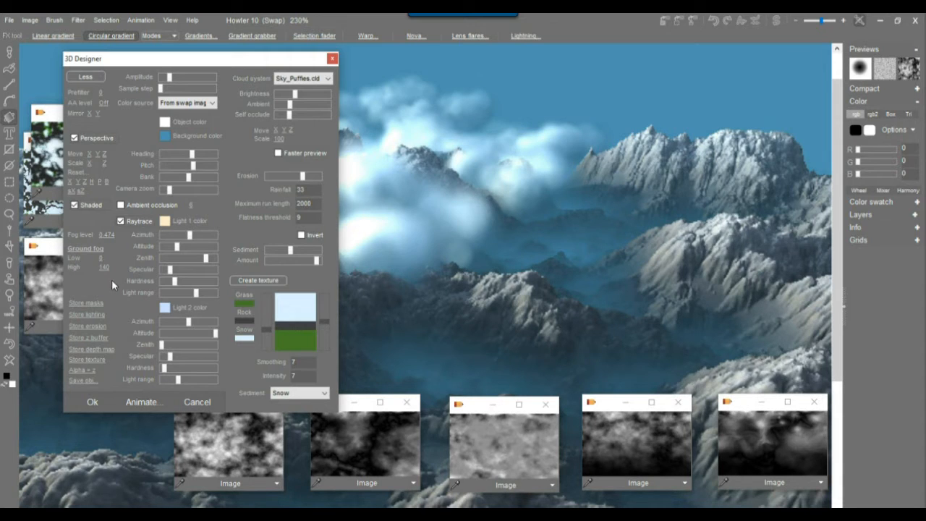
Lower ground fog and fog level, dim cloud brightness, and zoom and reposition the camera.
left_click_drag(102, 268, 4, 278)
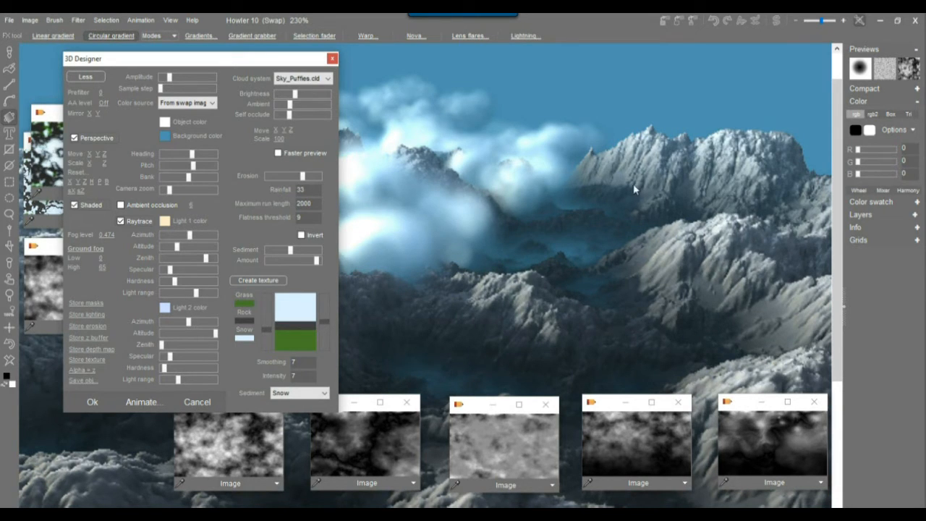
left_click(289, 105)
left_click(289, 95)
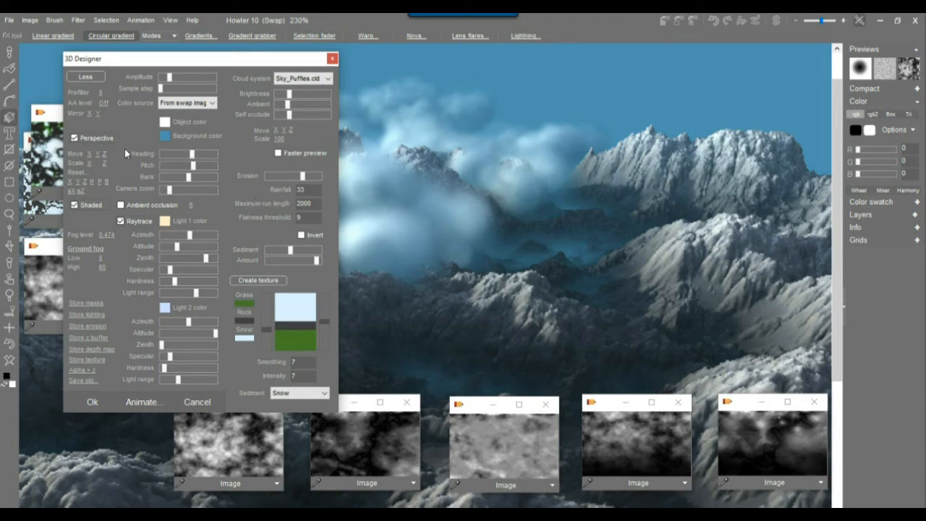
left_click_drag(170, 190, 173, 195)
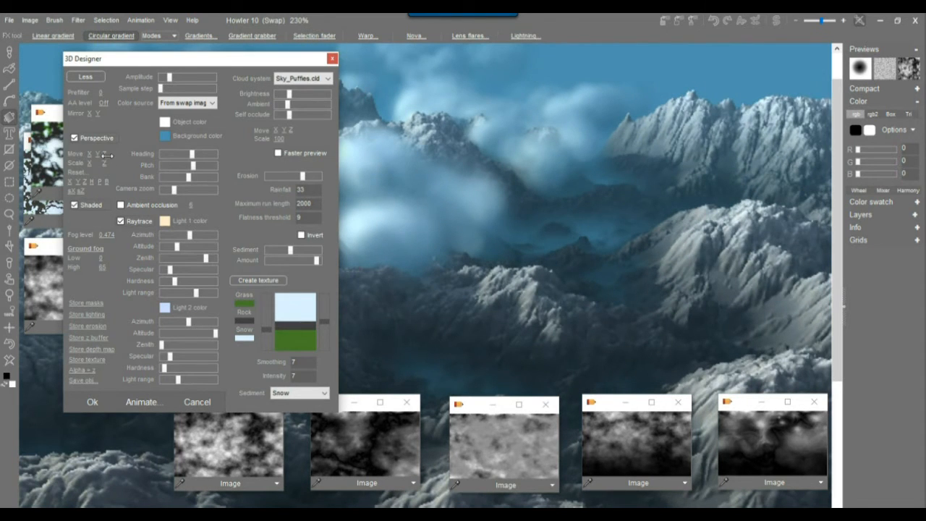
left_click_drag(107, 155, 306, 203)
left_click_drag(107, 237, 46, 237)
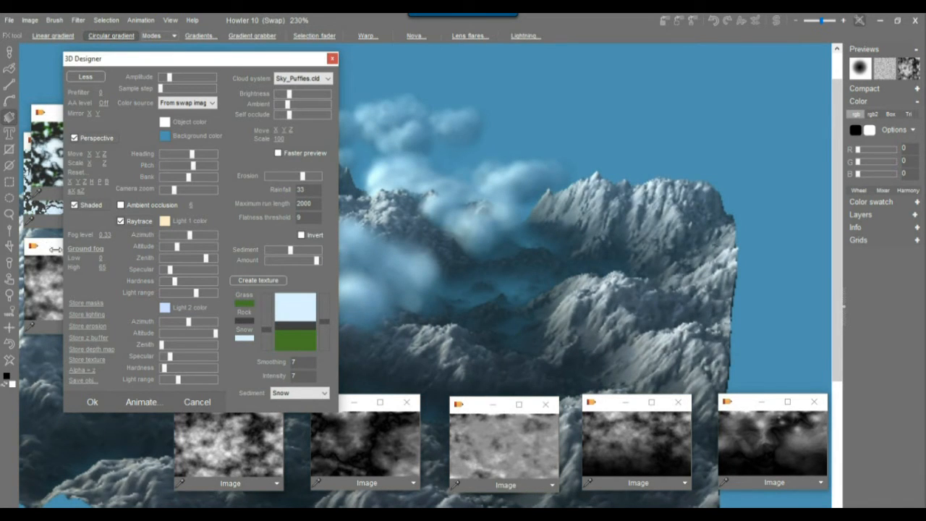
left_click_drag(136, 161, 146, 184)
left_click_drag(229, 59, 843, 82)
Reduce terrain erosion and apply the snowy mountain render to the canvas.
left_click_drag(565, 73, 542, 73)
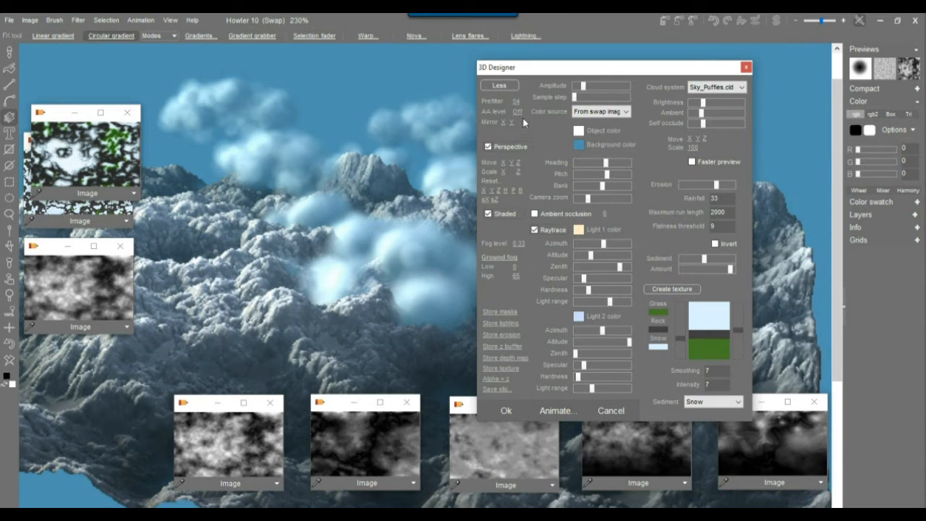
left_click_drag(714, 187, 695, 184)
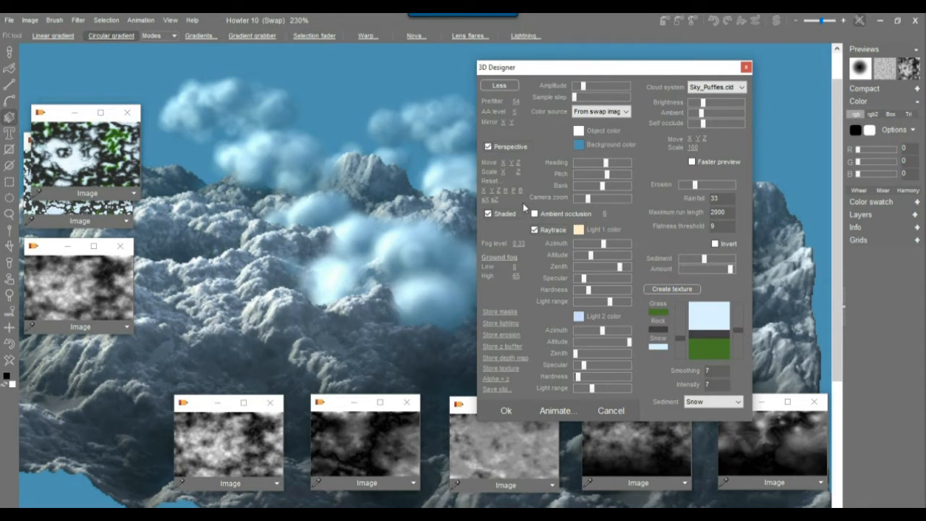
left_click(508, 410)
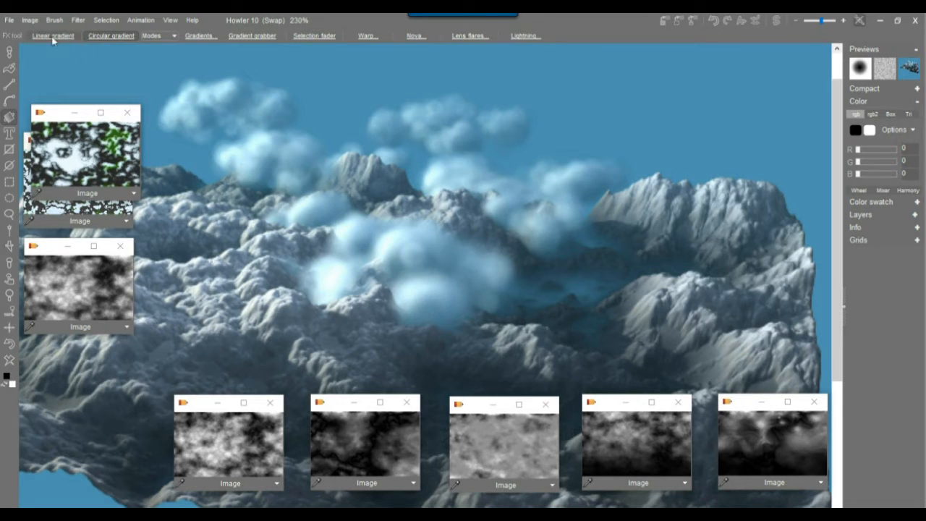
Store a copy of the mountain render, set it aside, and bring up the grey cloud texture.
left_click(30, 20)
left_click(71, 91)
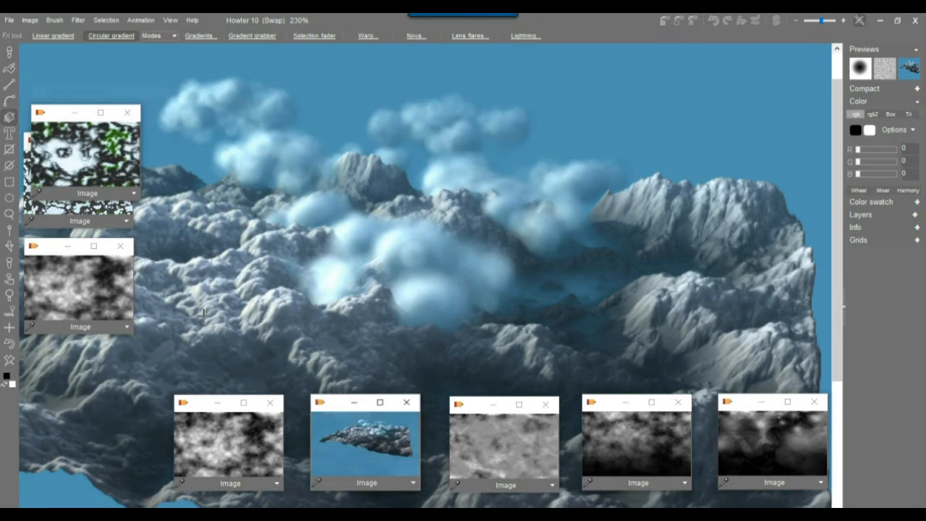
left_click_drag(342, 411, 174, 424)
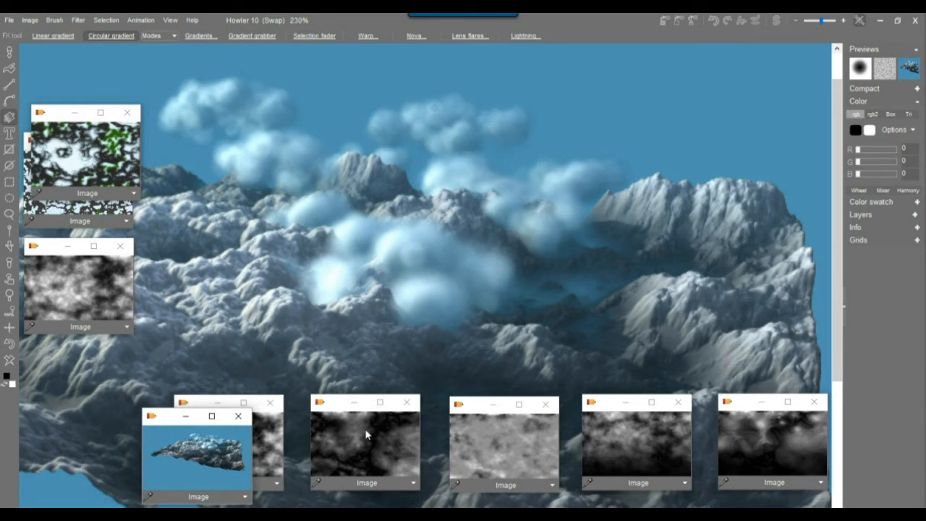
left_click(495, 440)
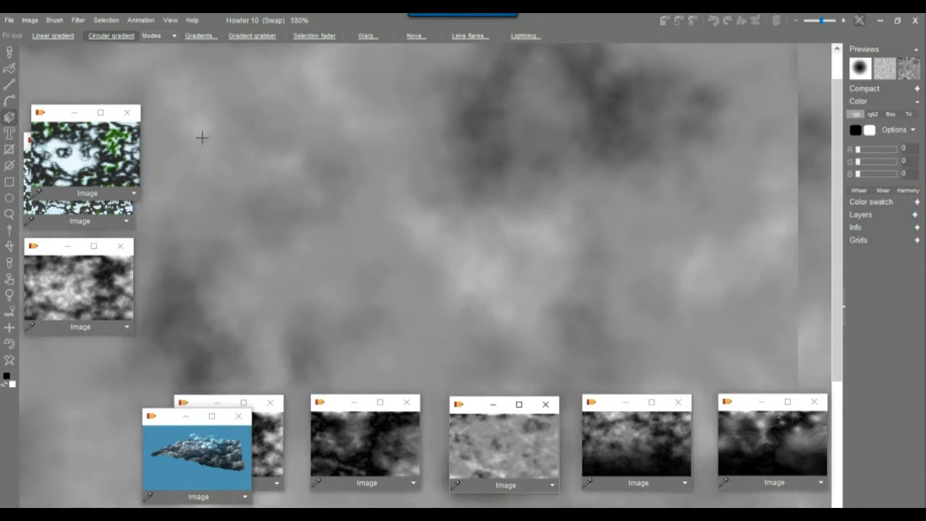
scroll(202, 137, "down", 5)
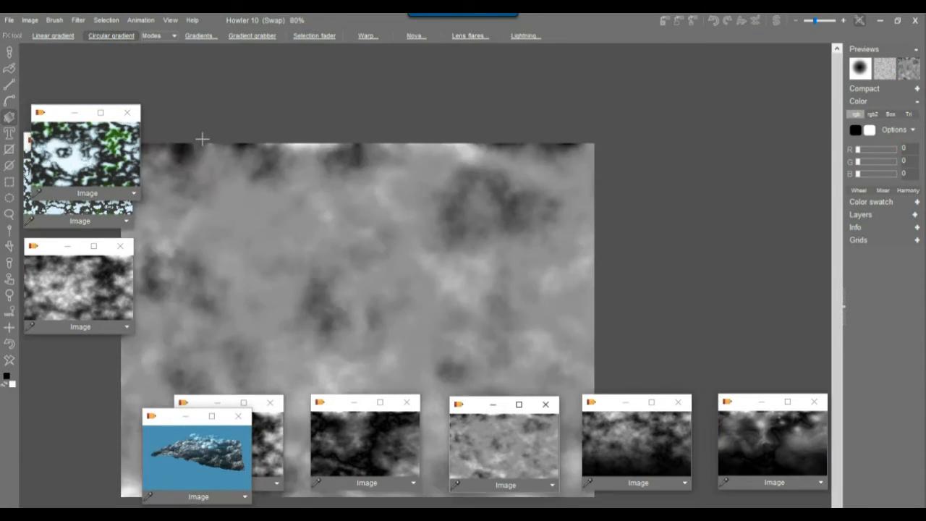
In the 3D Designer, adjust Move Z/Y and darken the cloud brightness for a close-up mountain view.
left_click(77, 19)
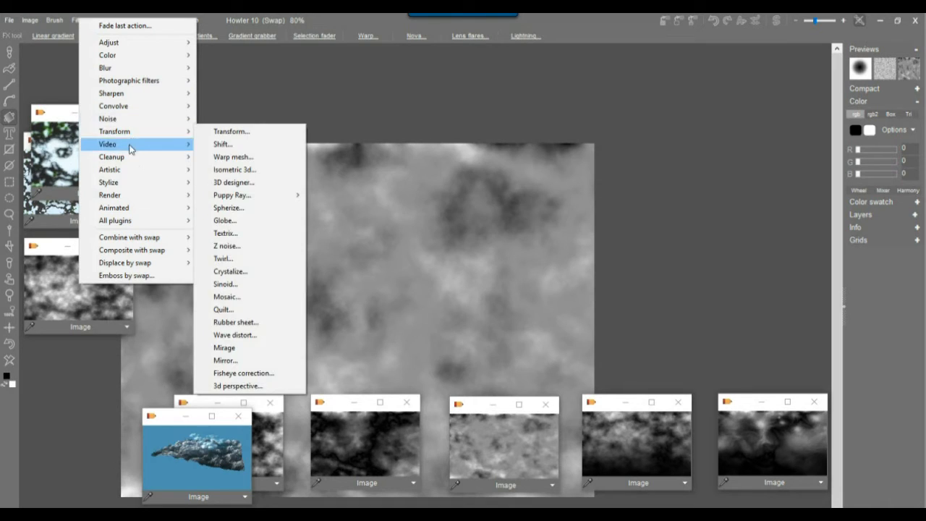
mouse_move(132, 138)
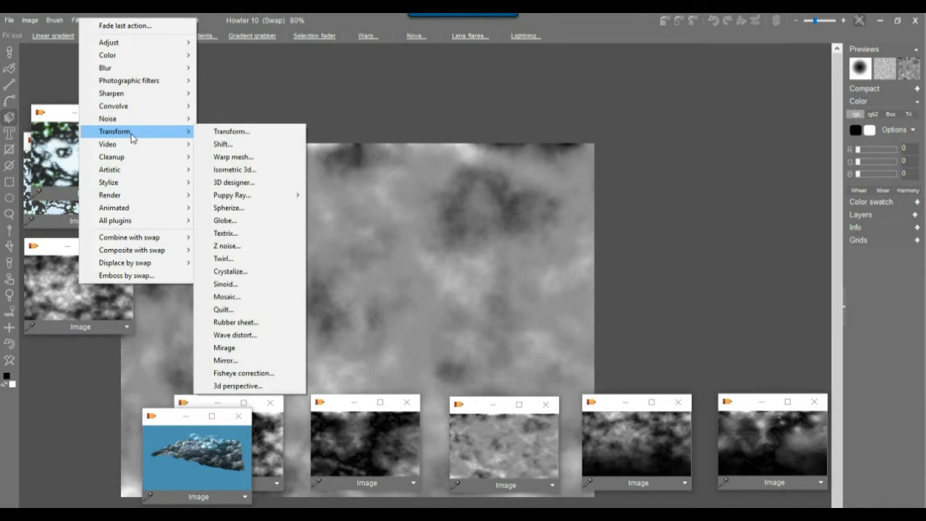
left_click(273, 185)
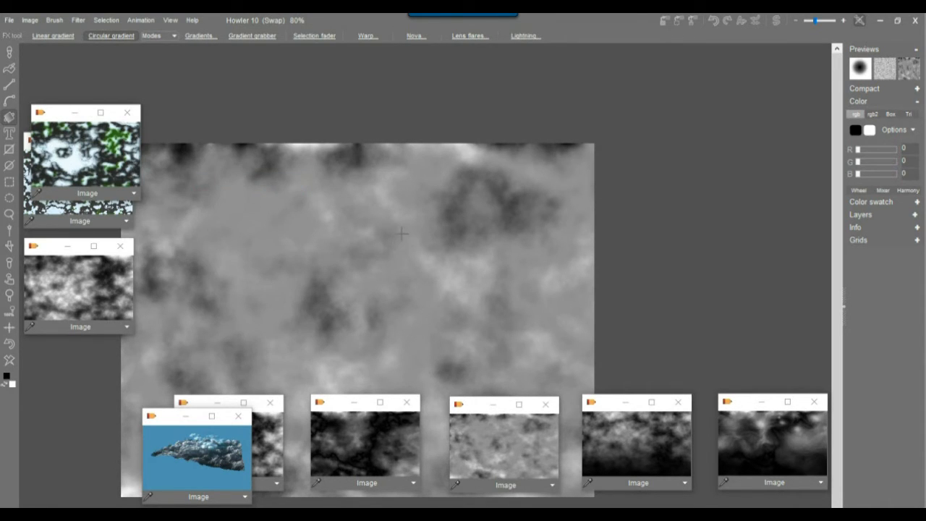
left_click_drag(389, 98, 627, 78)
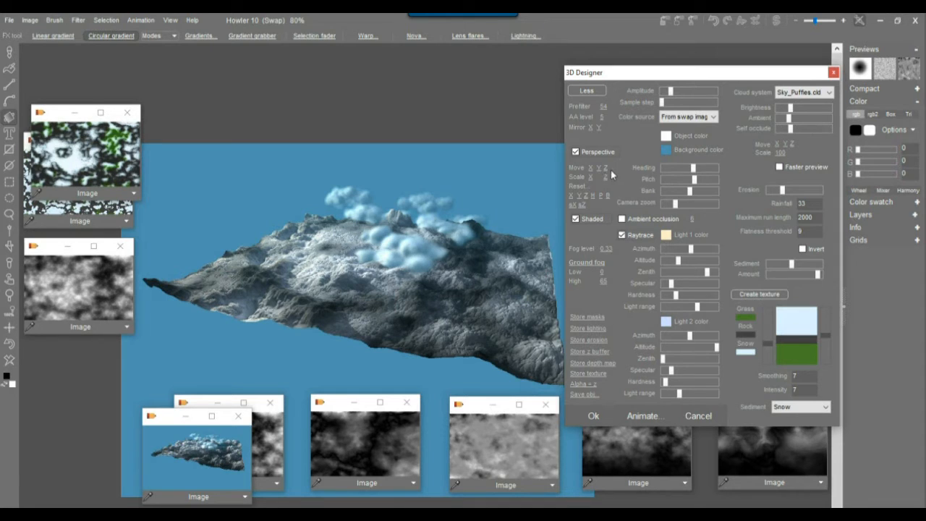
left_click_drag(608, 168, 246, 186)
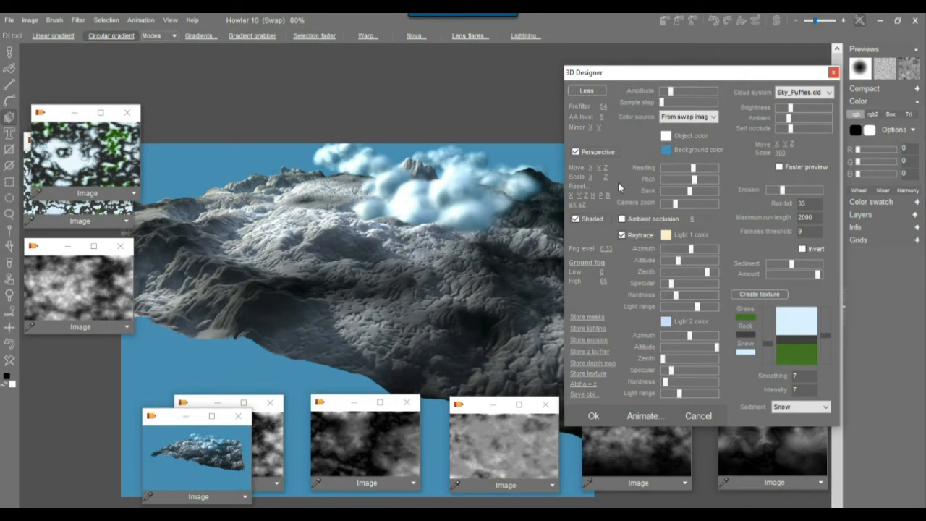
left_click_drag(788, 107, 785, 108)
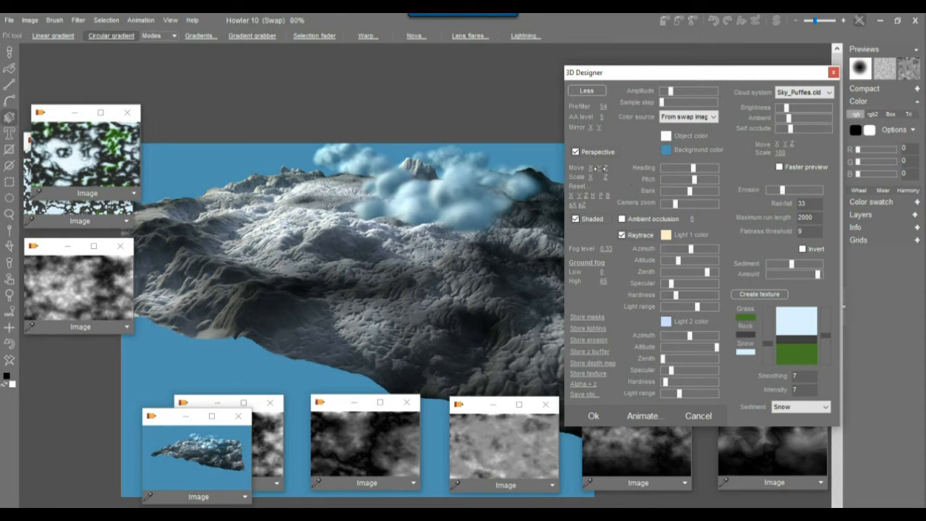
mouse_move(609, 172)
left_mouse_down()
mouse_move(628, 168)
mouse_move(485, 185)
mouse_move(624, 174)
left_mouse_up()
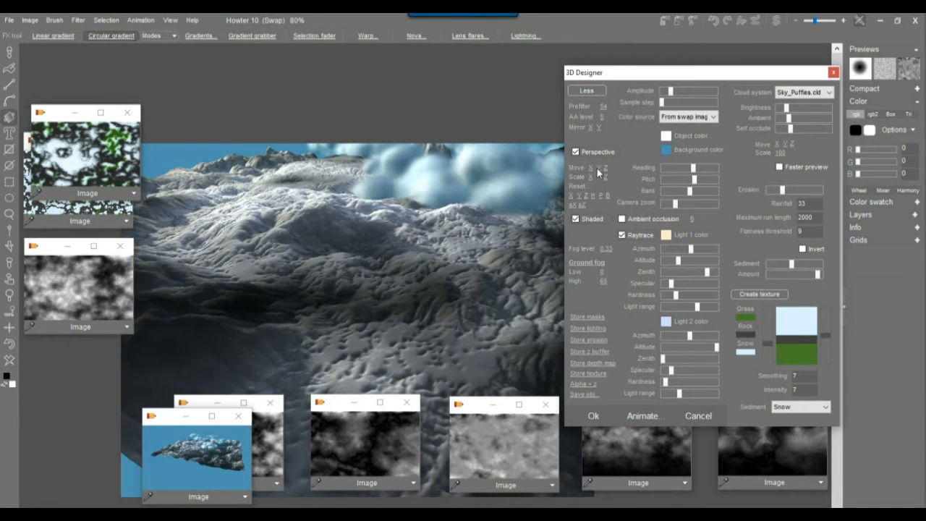
left_click_drag(598, 168, 504, 170)
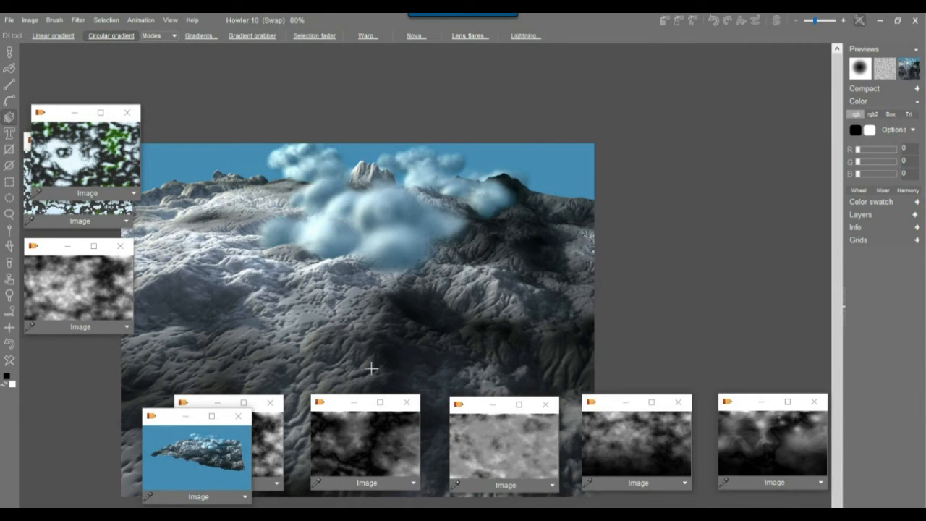
Store a copy of the mountain render, reposition it, and load the darker cloud heightmap.
left_click(30, 19)
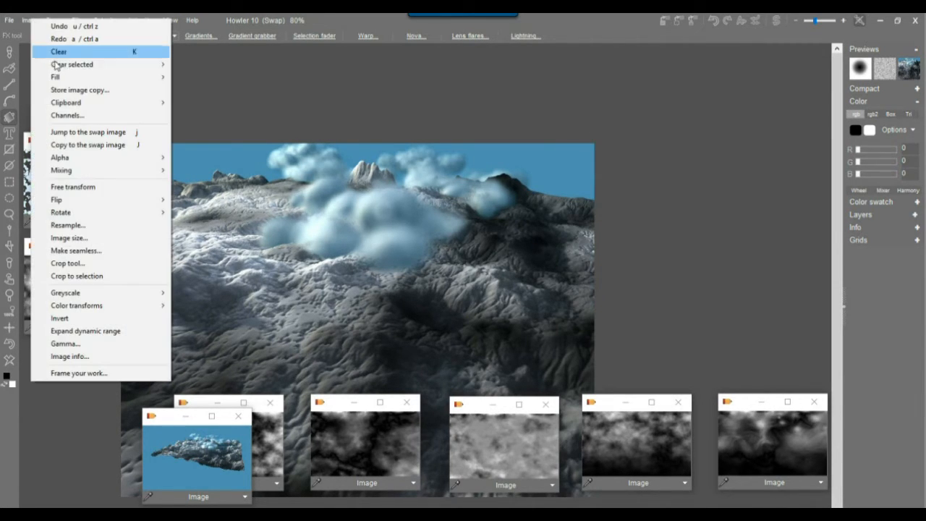
left_click(92, 91)
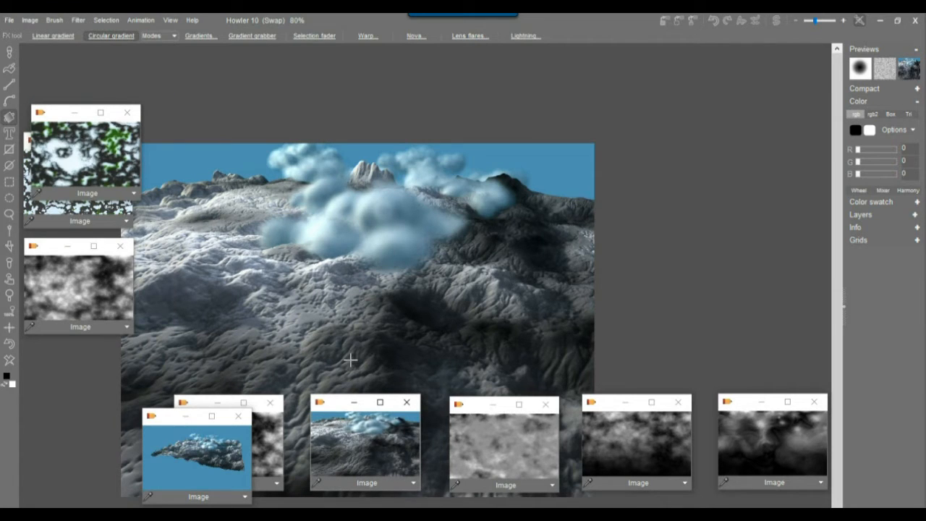
left_click_drag(335, 404, 465, 428)
left_click(364, 440)
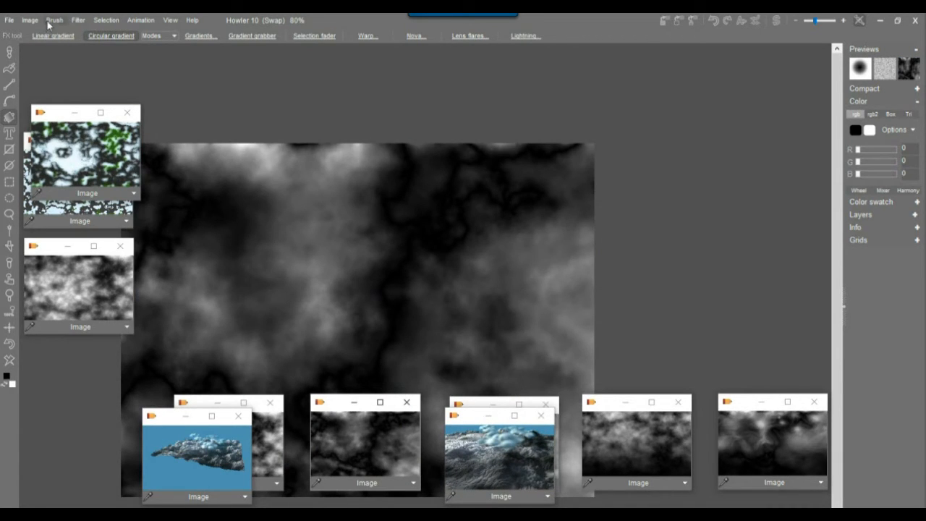
Start the 3D Designer on the darker heightmap.
left_click(77, 20)
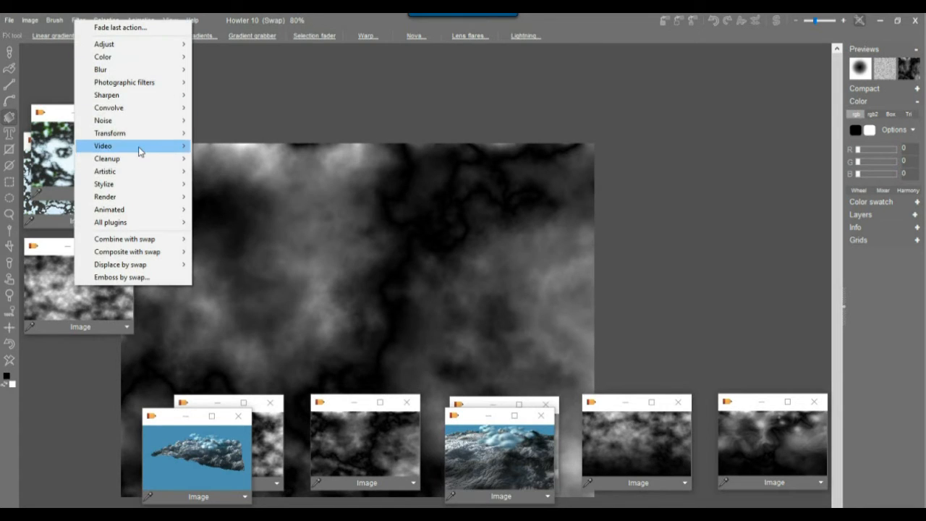
mouse_move(140, 139)
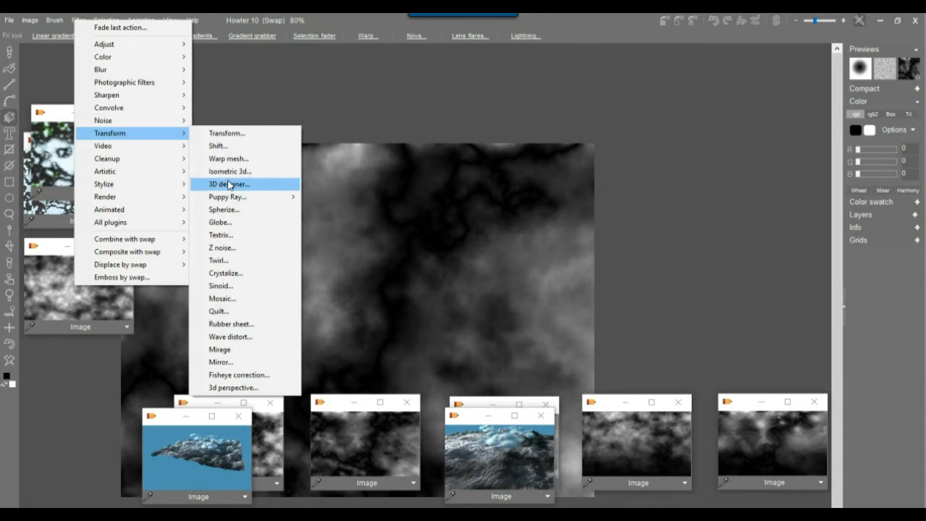
left_click(229, 184)
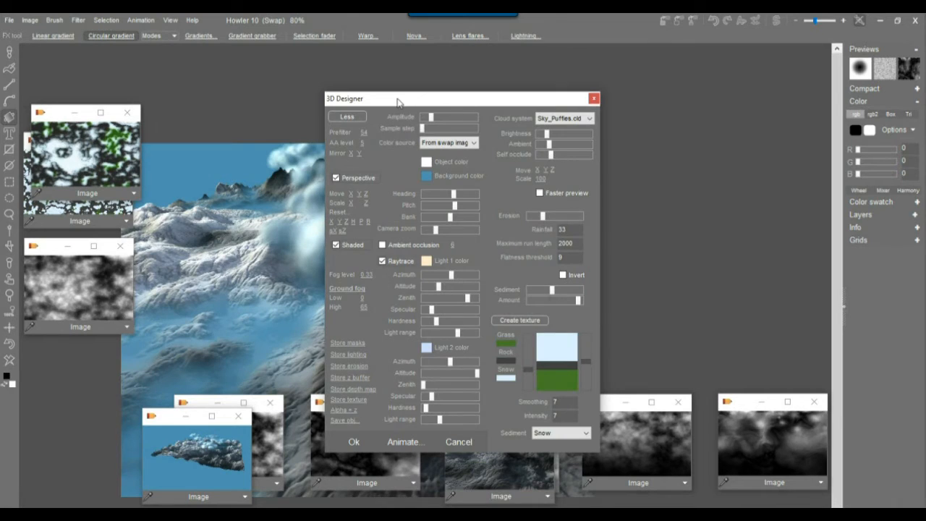
Set the Ground fog High for valley fog, shift the terrain up, and narrow Light 2's range.
left_click_drag(397, 98, 693, 96)
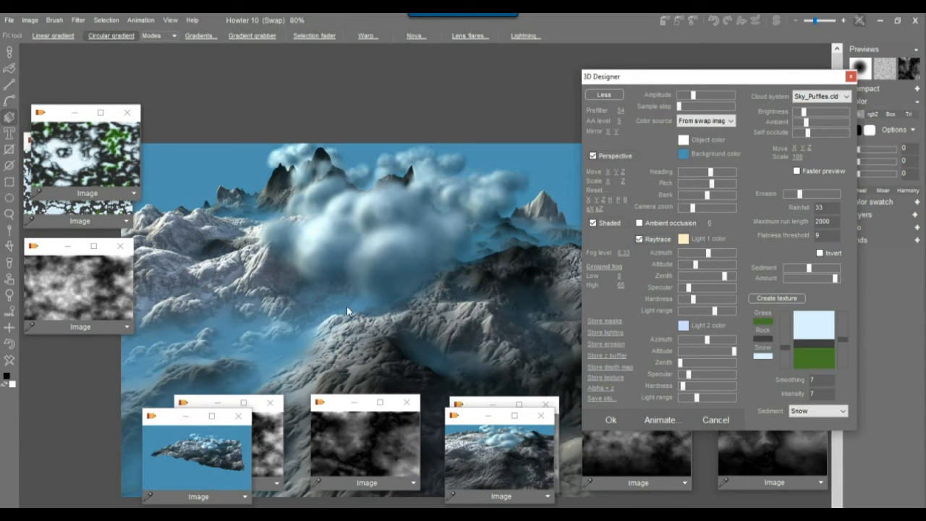
left_click_drag(623, 285, 551, 291)
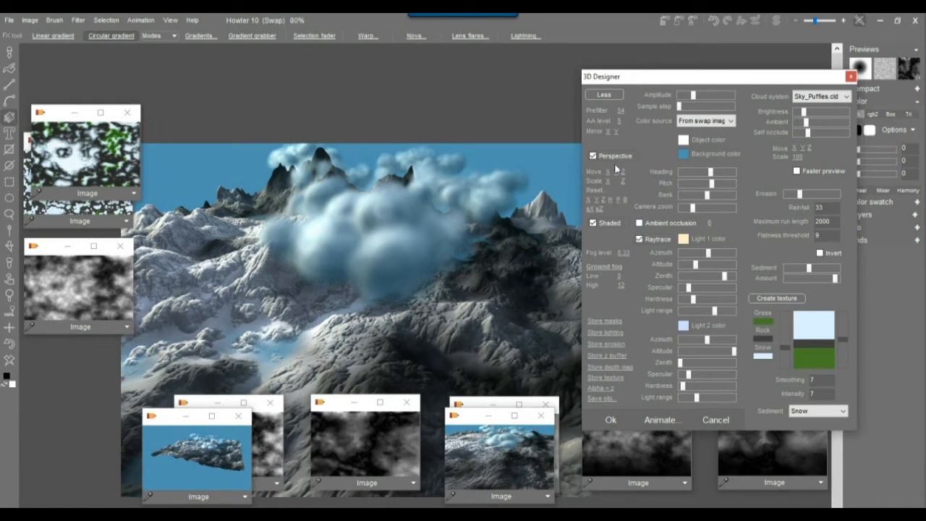
left_click_drag(601, 171, 578, 171)
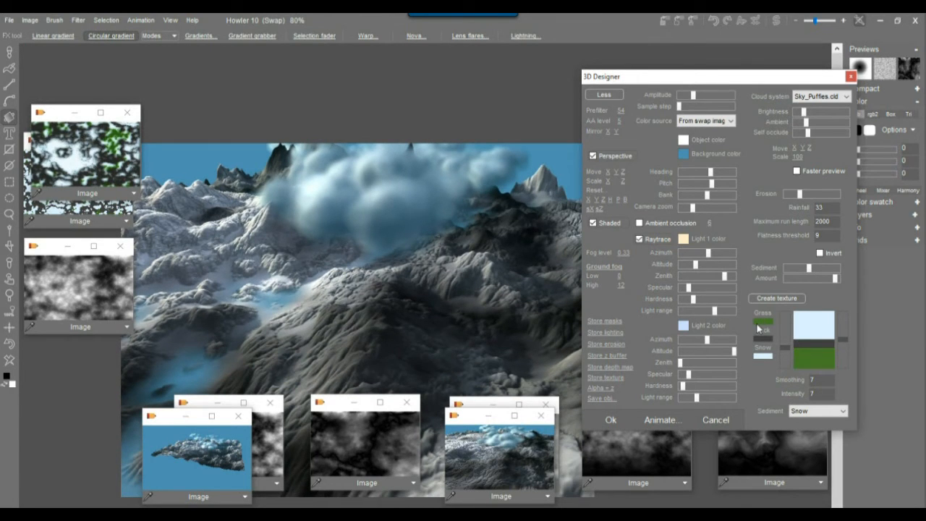
left_click_drag(696, 398, 690, 403)
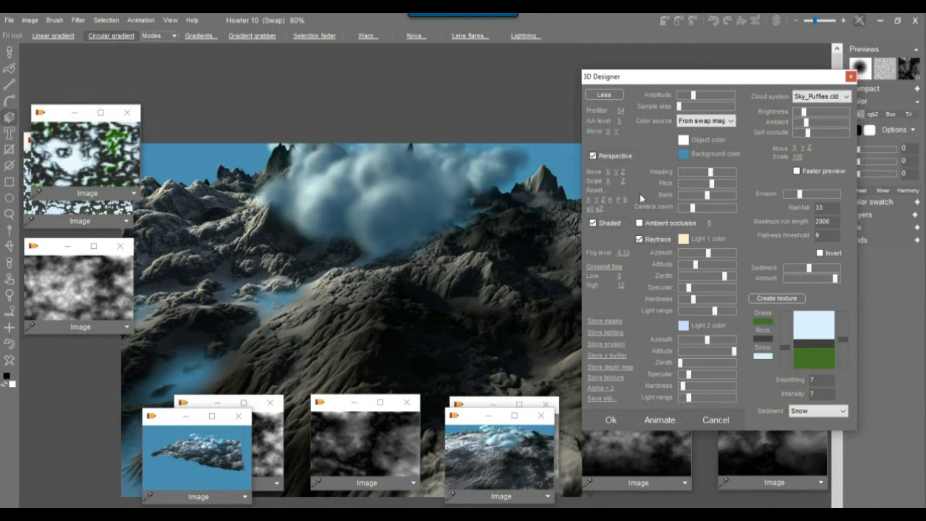
Enable ambient occlusion with Add blending.
left_click(657, 224)
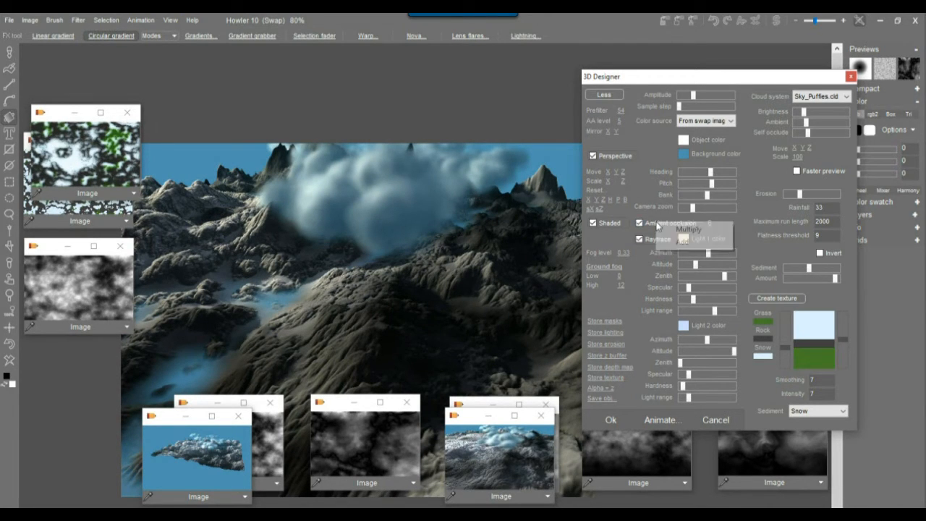
left_click(699, 230)
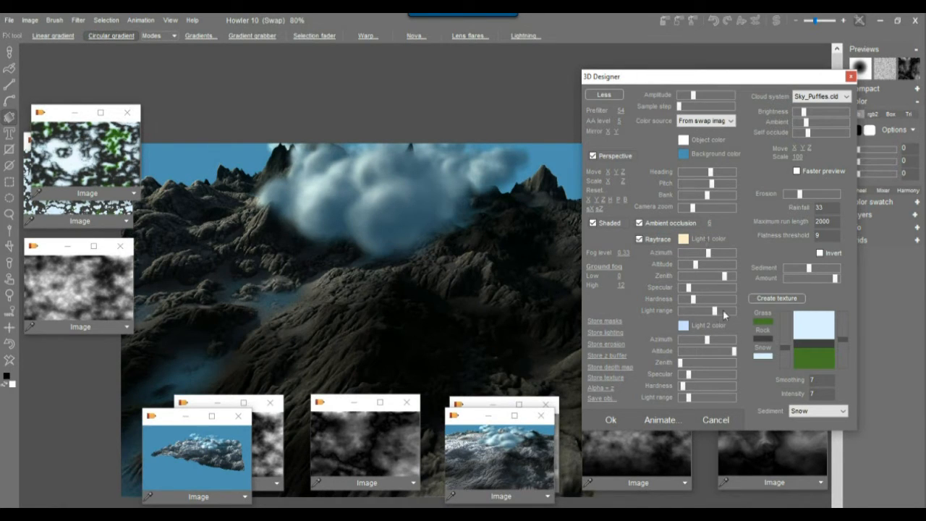
left_click(639, 223)
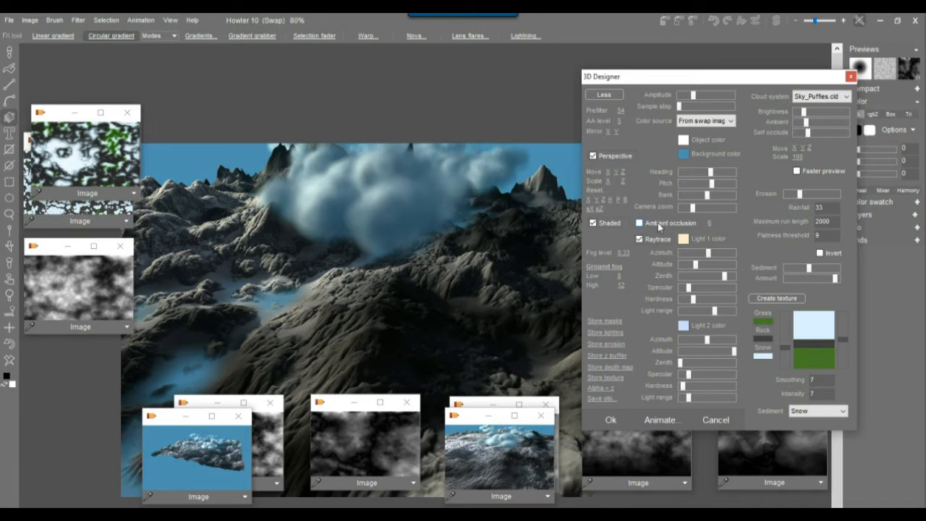
left_click(657, 223)
left_click(687, 241)
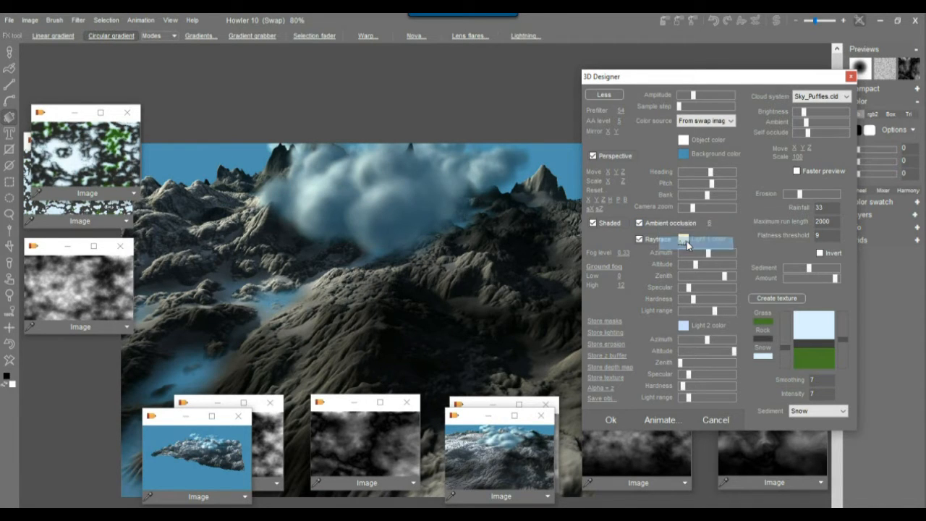
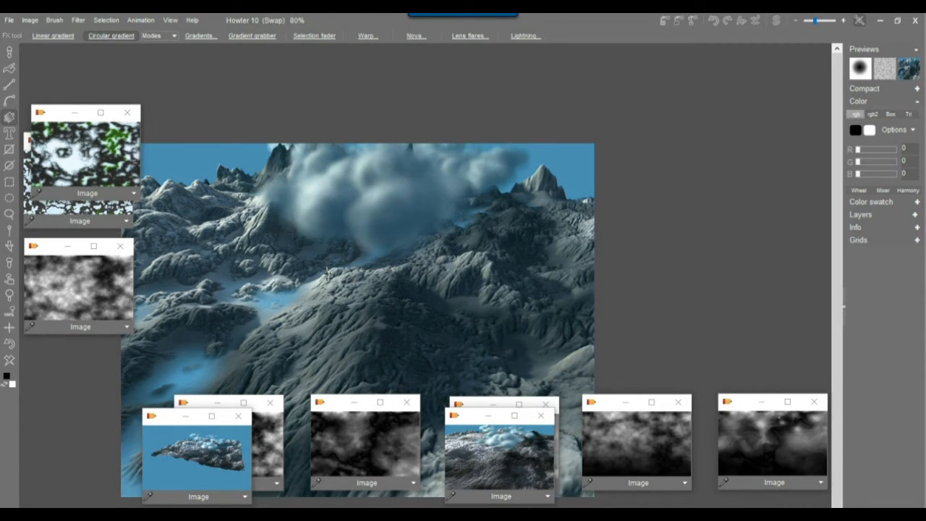
Store a copy of the rendered mountain landscape and make the grey cloud image the main canvas.
left_click_drag(471, 425, 501, 424)
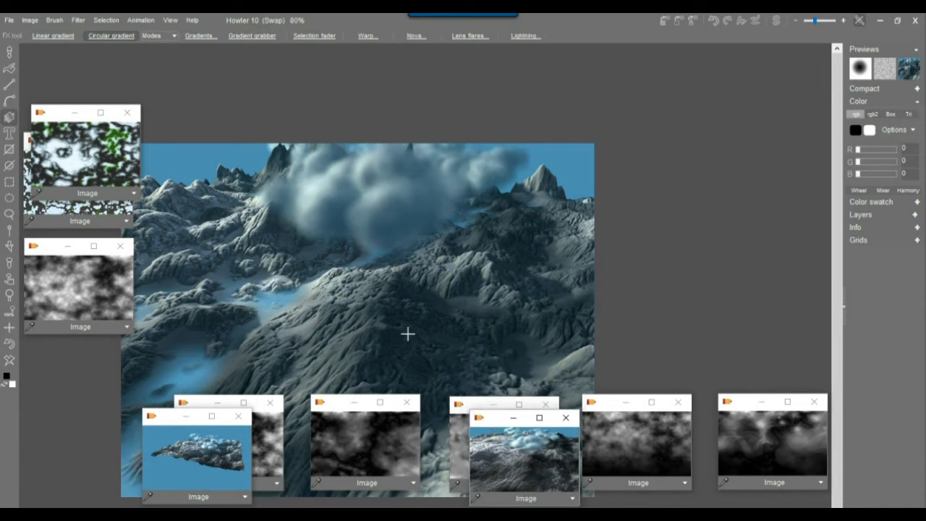
left_click(29, 20)
left_click(86, 92)
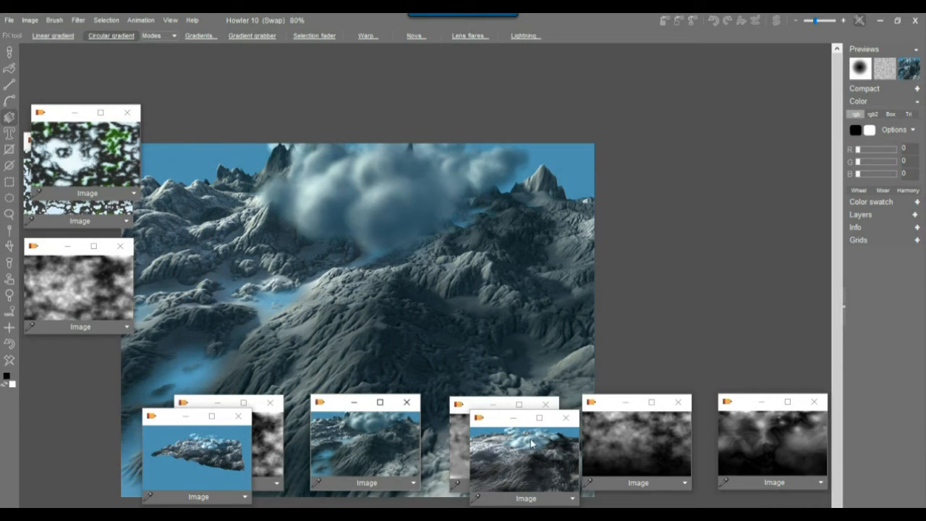
left_click_drag(337, 412, 323, 433)
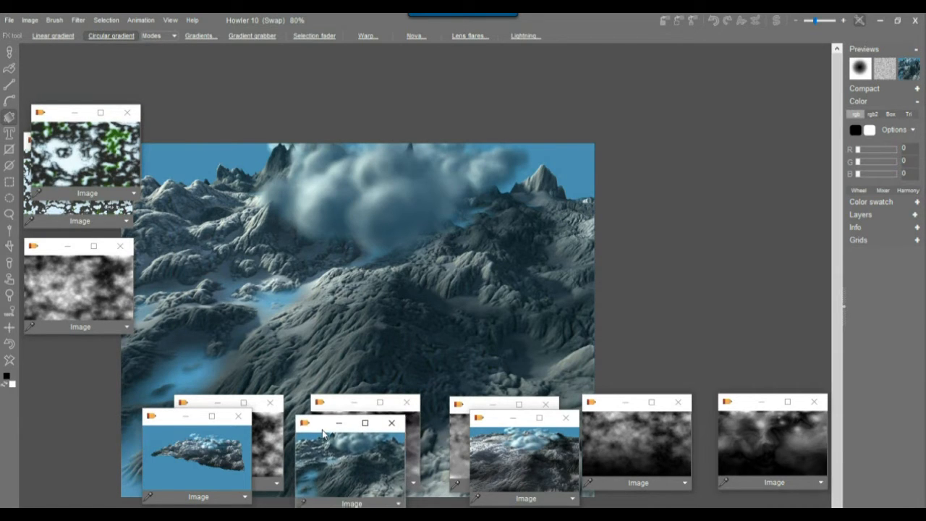
left_click(660, 436)
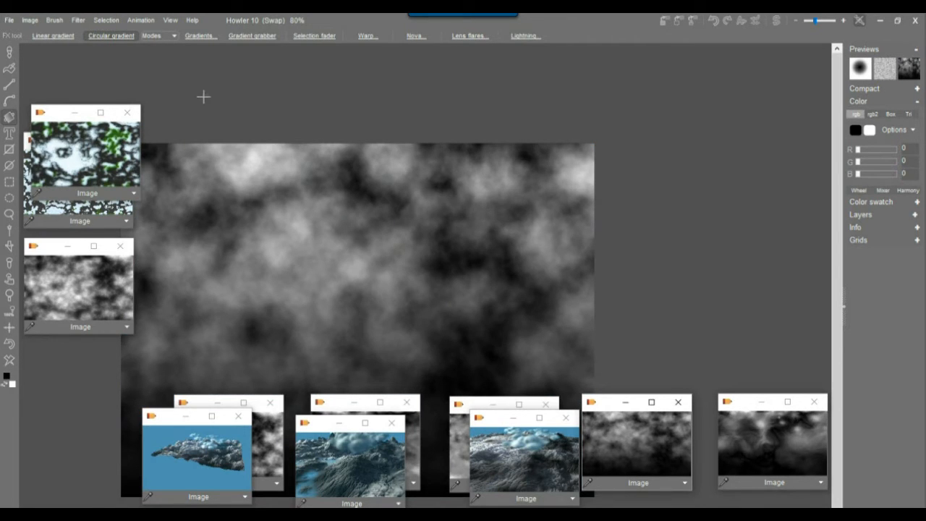
Pick the Linear gradient tool in Multiply mode and drag a gradient up from the canvas bottom.
left_click_drag(310, 236, 350, 151)
left_click_drag(404, 320, 400, 270)
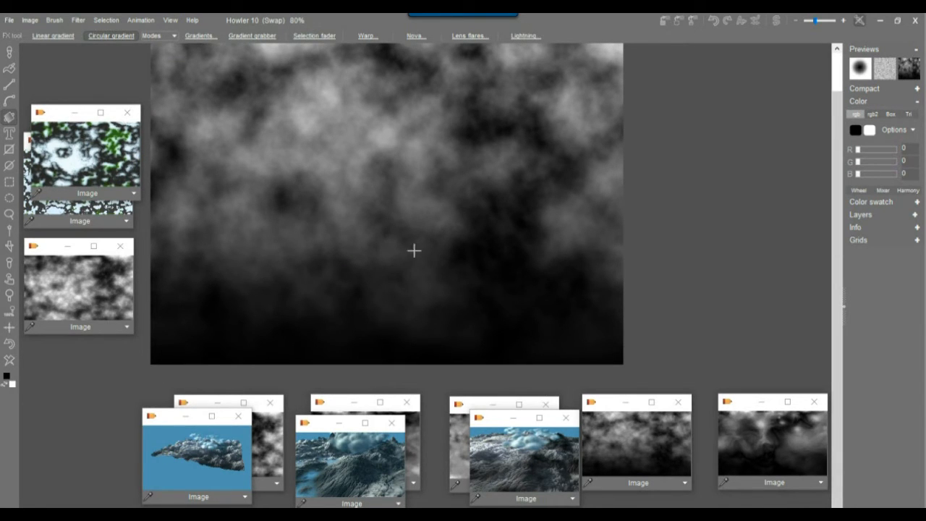
middle_click_drag(436, 193, 443, 218)
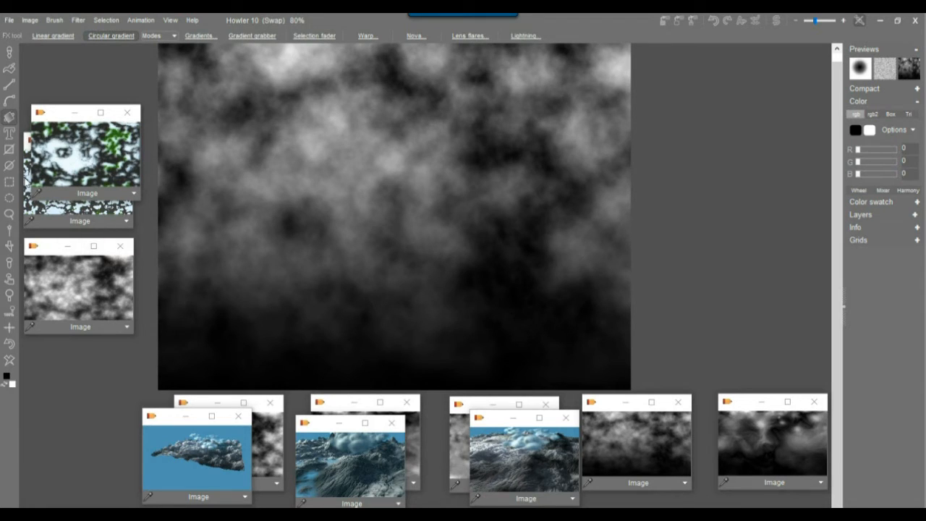
left_click(8, 117)
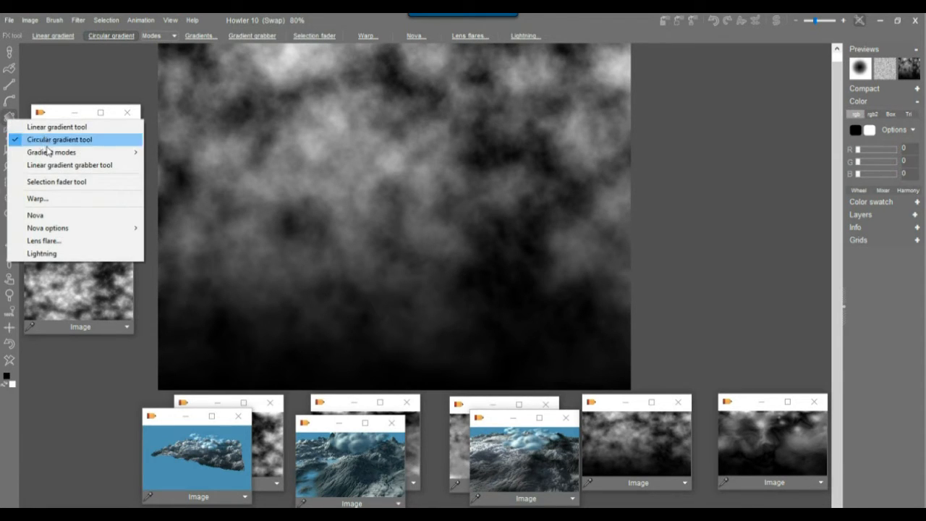
mouse_move(49, 154)
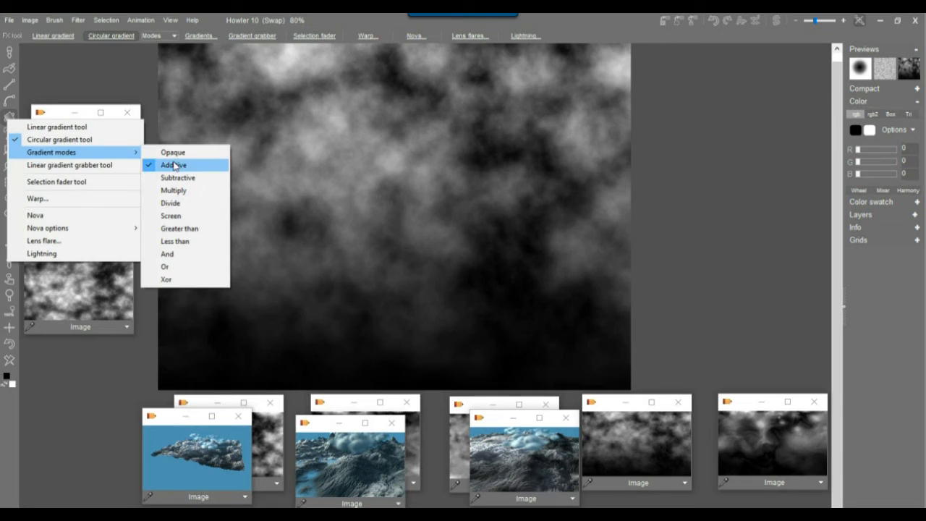
left_click(48, 129)
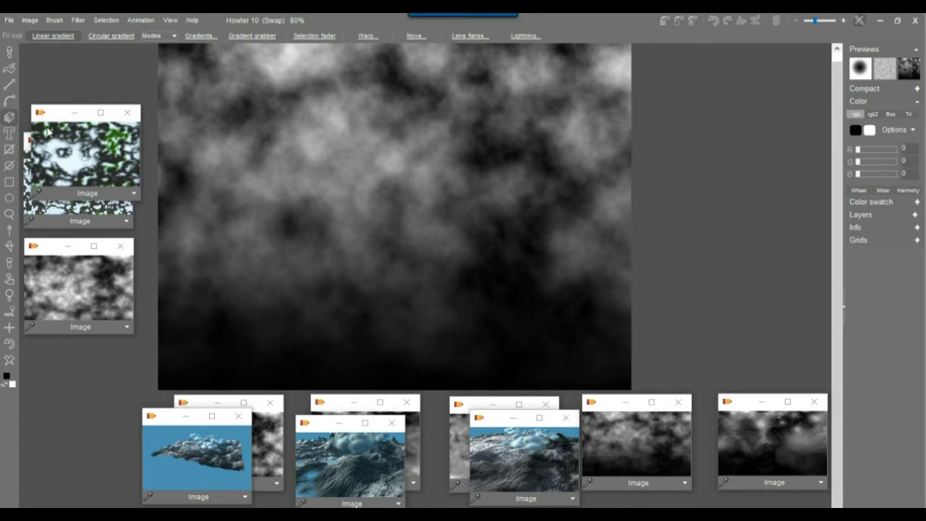
left_click(199, 36)
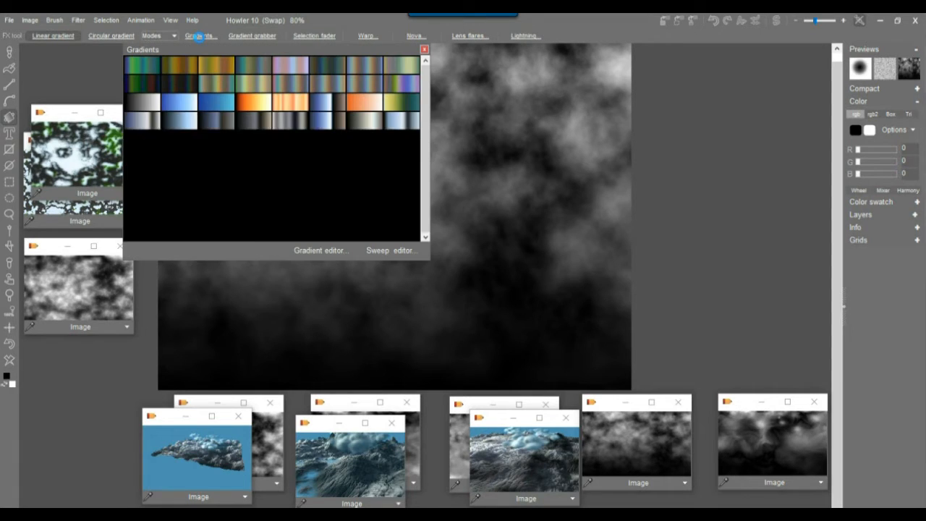
left_click(161, 37)
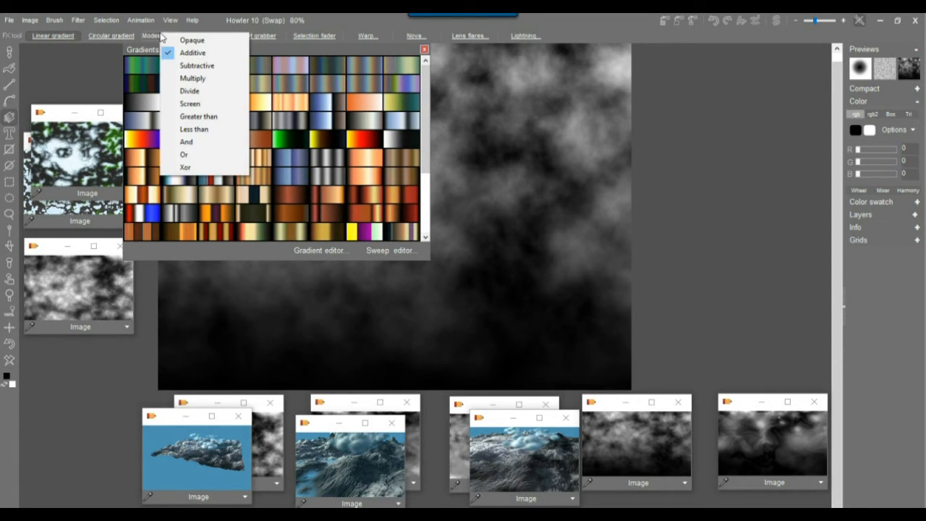
left_click(201, 81)
left_click_drag(439, 394, 426, 109)
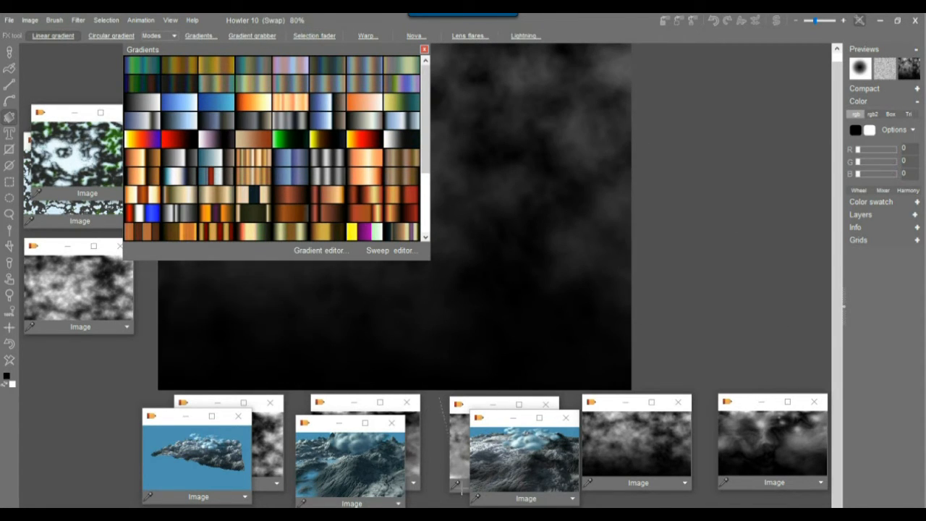
Choose a grey-to-white gradient and reapply it upward to darken the lower clouds.
left_click(139, 100)
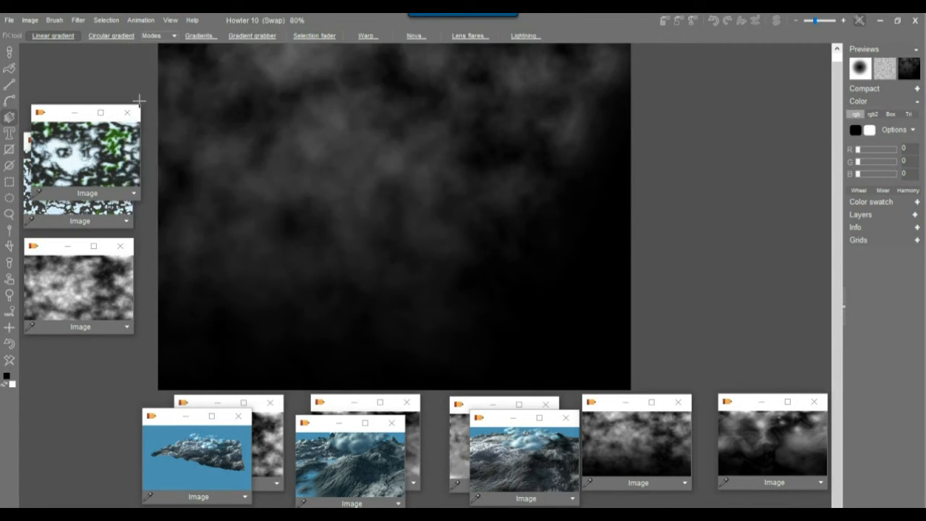
left_click(200, 35)
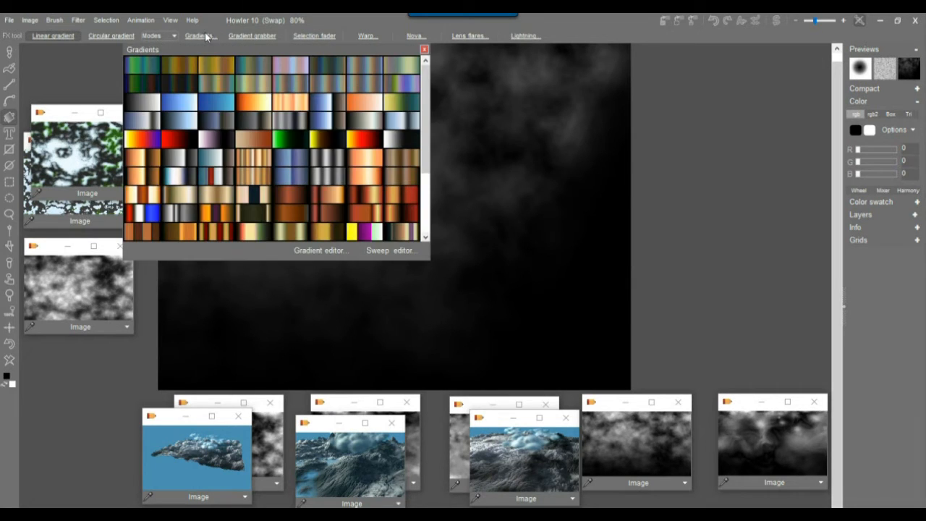
left_click(146, 106)
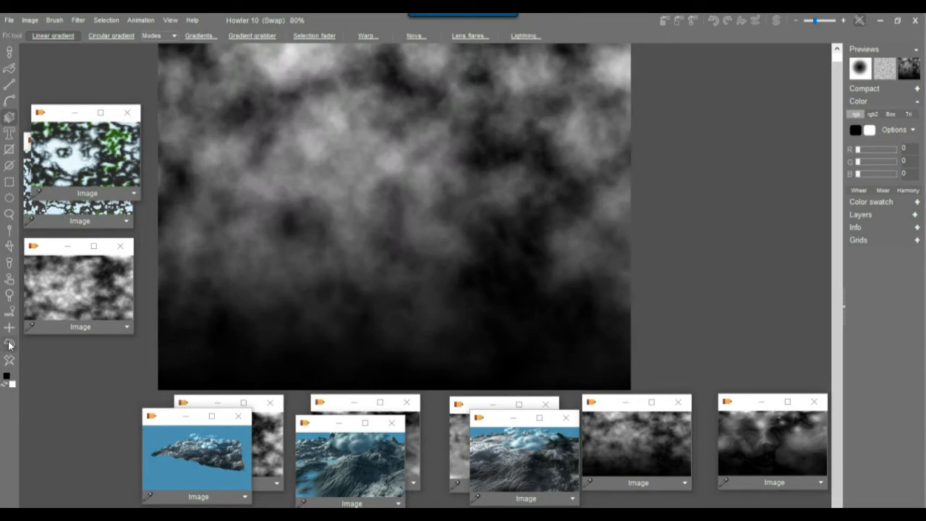
mouse_move(438, 402)
left_mouse_down()
mouse_move(411, 130)
mouse_move(424, 75)
mouse_move(432, 93)
mouse_move(443, 70)
left_mouse_up()
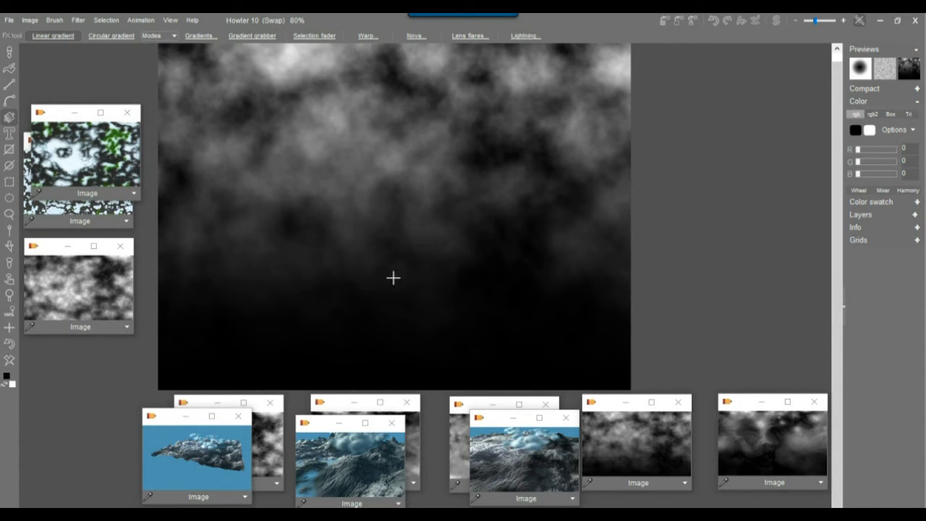
left_click_drag(398, 286, 403, 129)
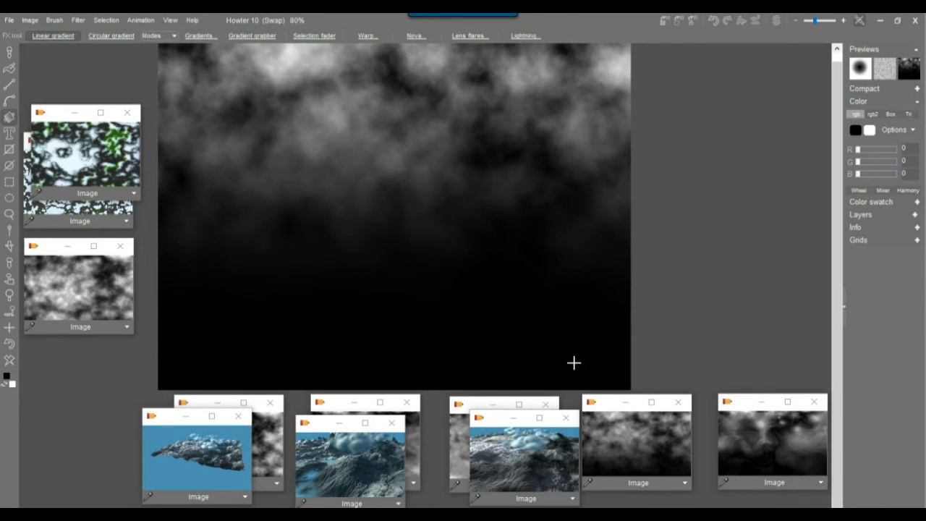
Undo back through the recent gradient edits, then expand the image's dynamic range.
left_click(758, 24)
left_click_drag(781, 54, 723, 55)
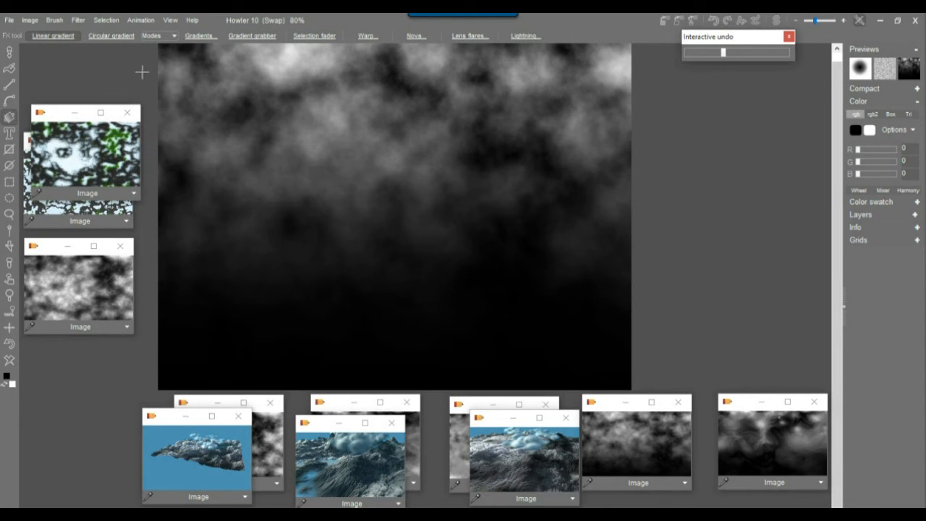
left_click(30, 20)
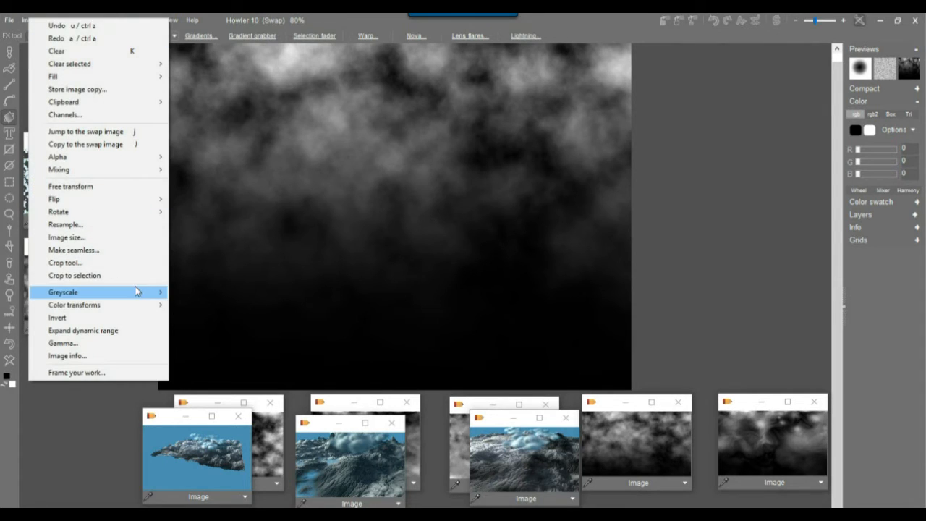
left_click(108, 330)
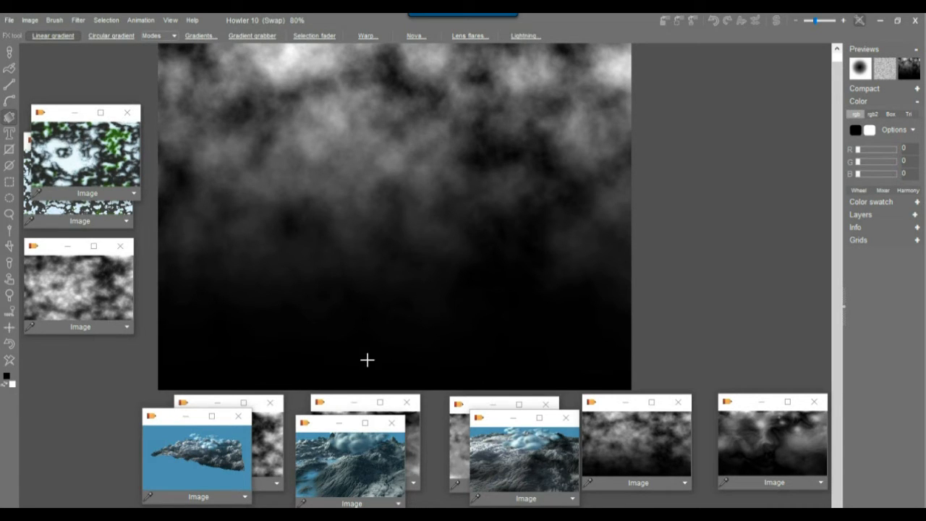
Store a copy of the faded cloud heightmap and set its window aside.
left_click(32, 20)
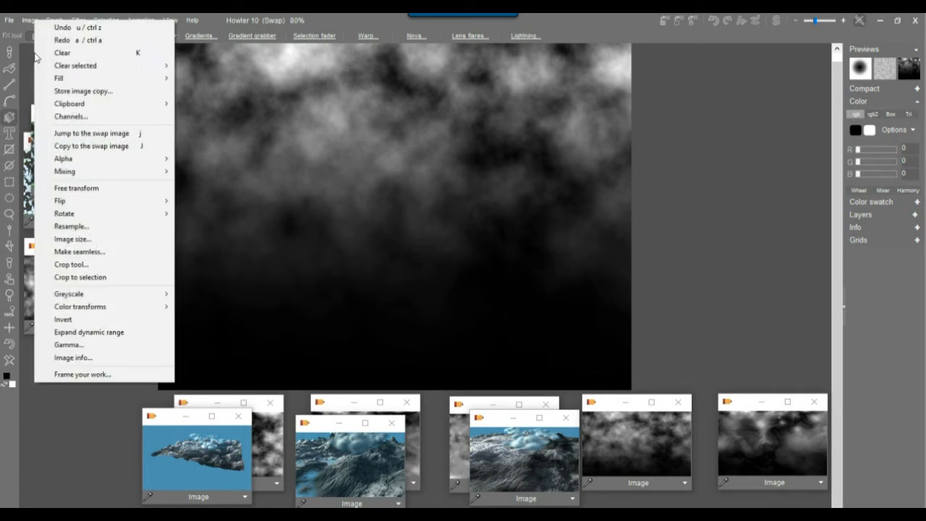
left_click(72, 92)
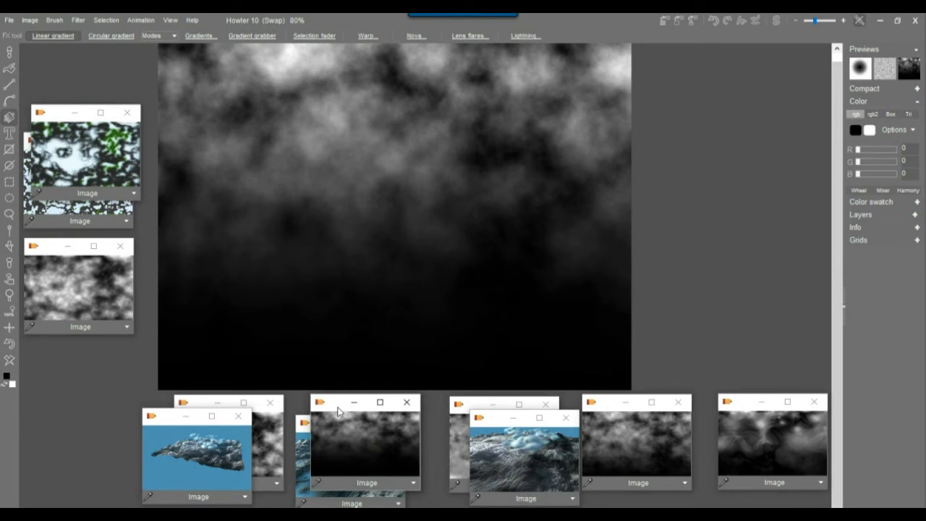
left_click_drag(338, 411, 620, 423)
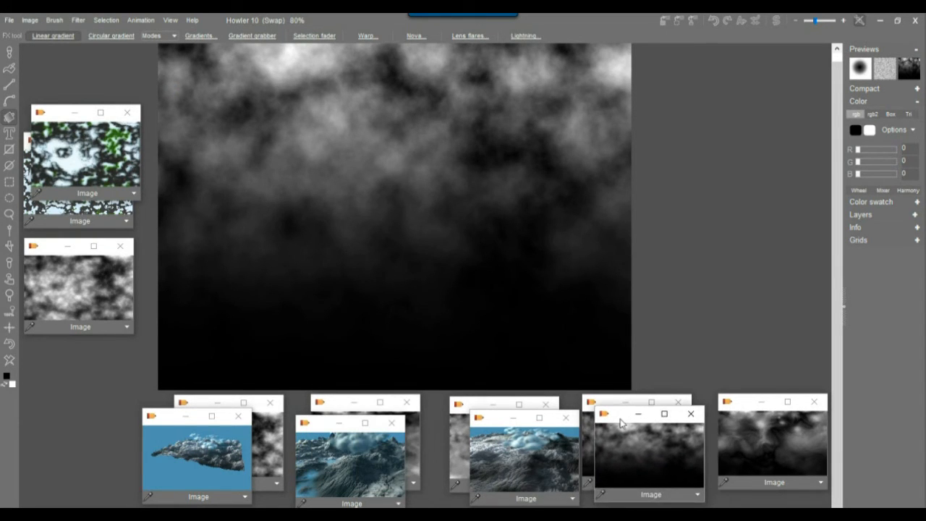
left_click(78, 20)
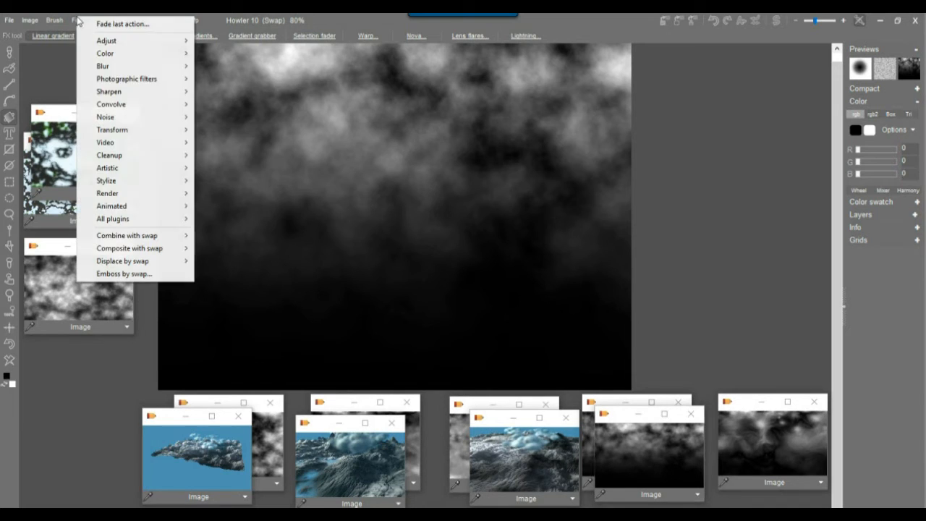
In the 3D Designer, thin the ground fog, refine erosion, lower pitch and reposition the camera.
mouse_move(134, 133)
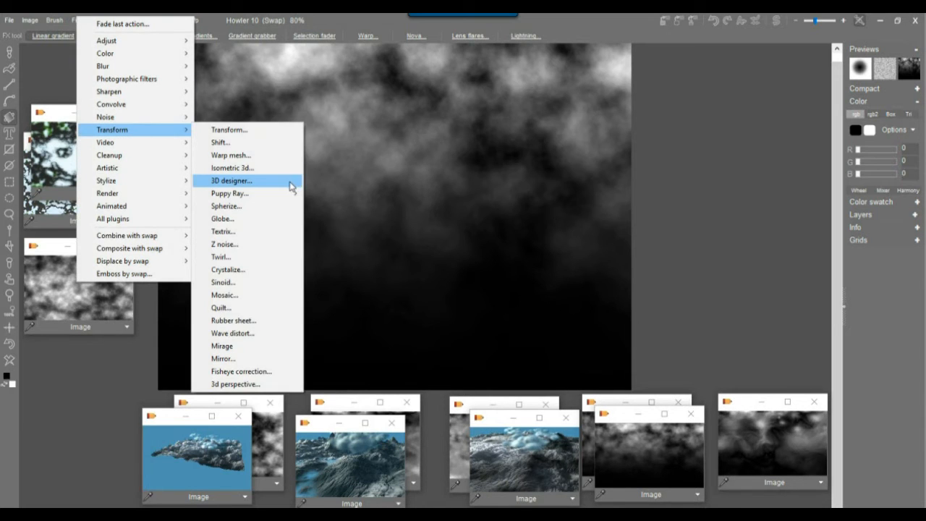
left_click(291, 182)
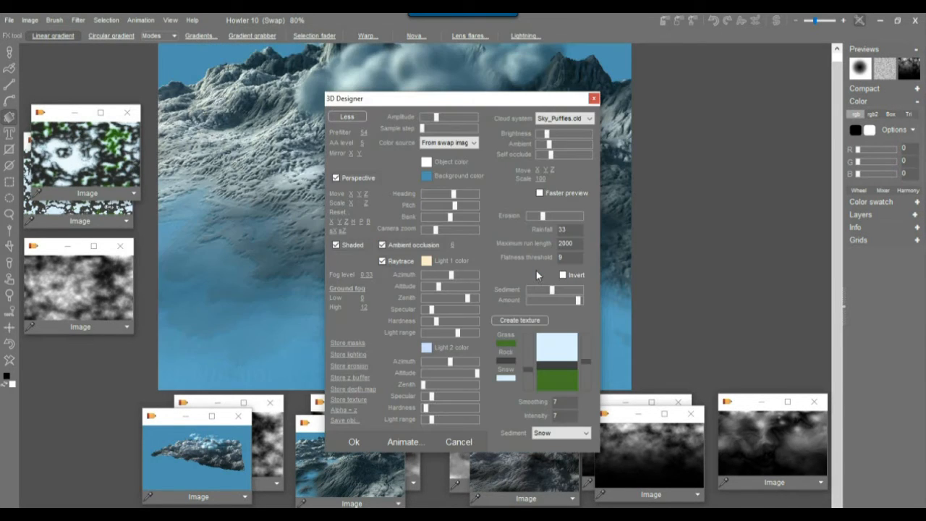
left_click_drag(393, 100, 681, 114)
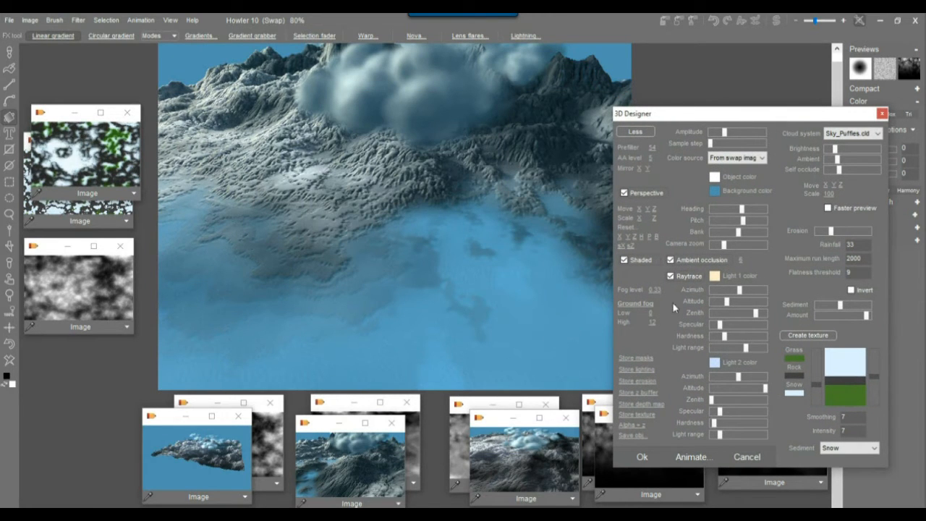
left_click_drag(652, 322, 627, 332)
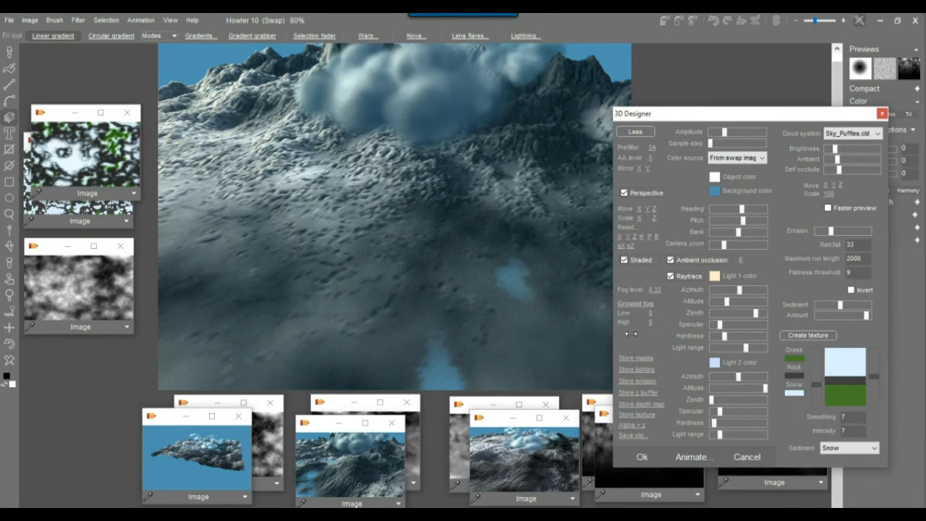
left_click_drag(688, 262, 692, 263)
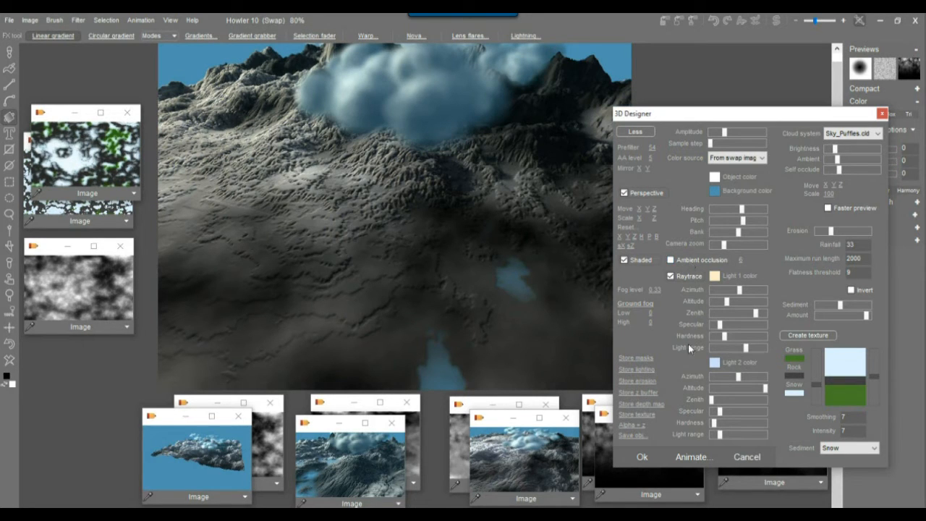
left_click_drag(745, 225, 739, 225)
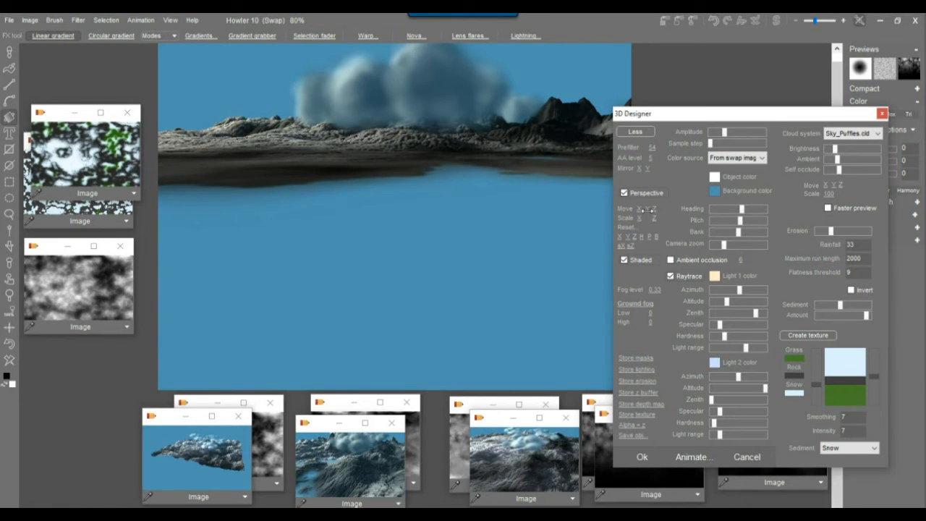
left_click_drag(645, 209, 666, 208)
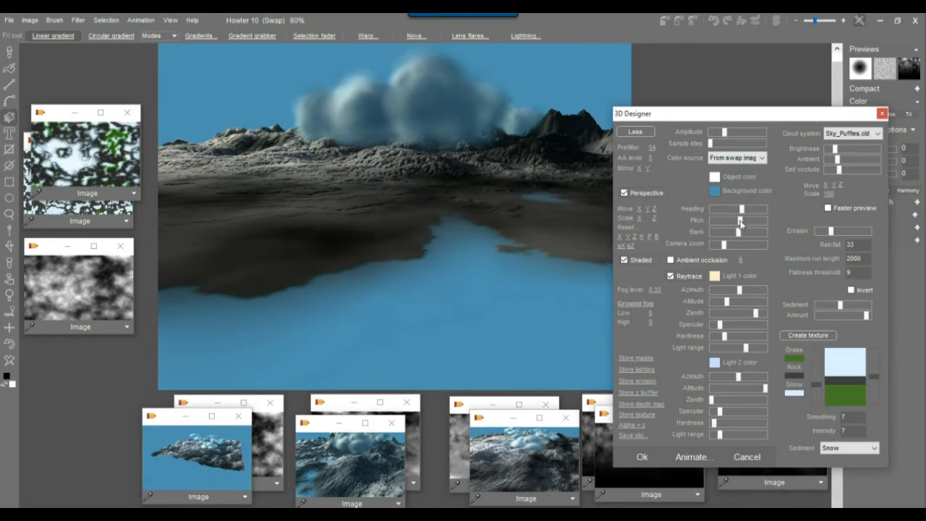
Adjust the cloud brightness and push the cloud right and farther back behind the ridge.
left_click_drag(834, 149, 847, 185)
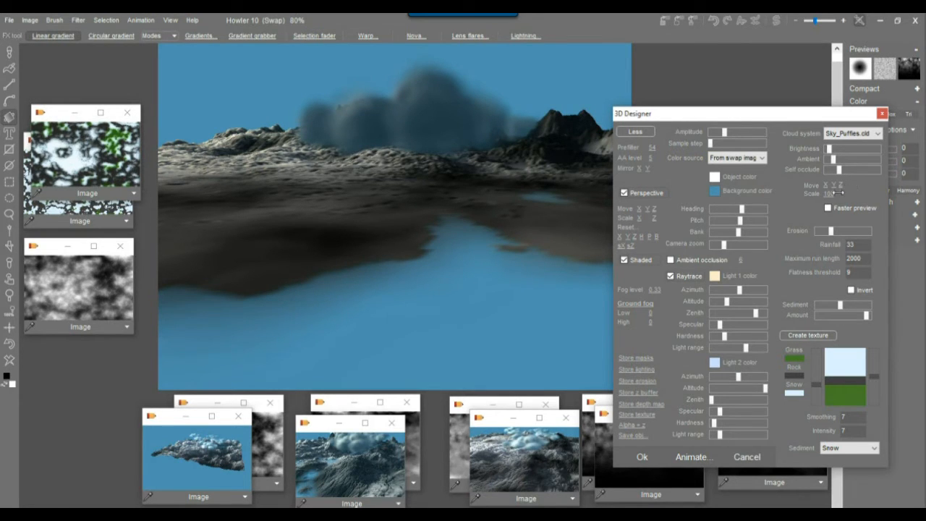
left_click_drag(830, 149, 835, 173)
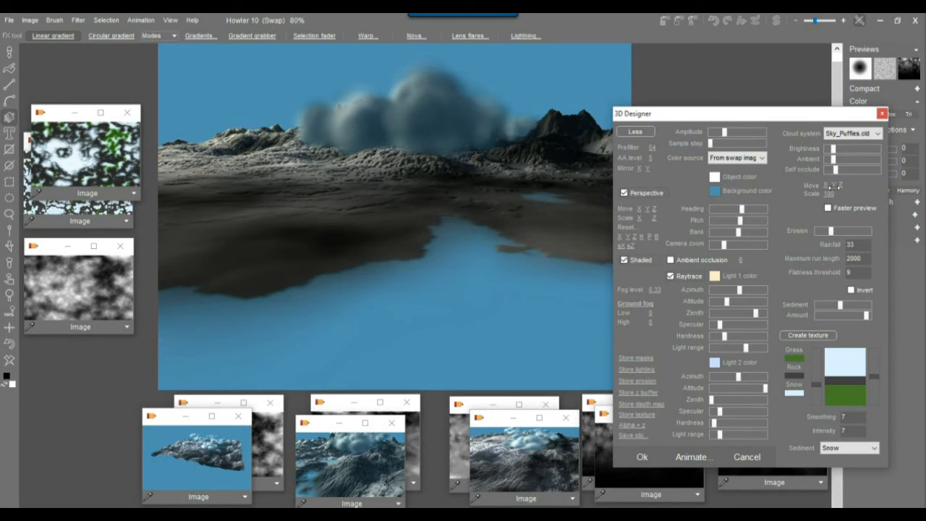
left_click_drag(831, 186, 920, 196)
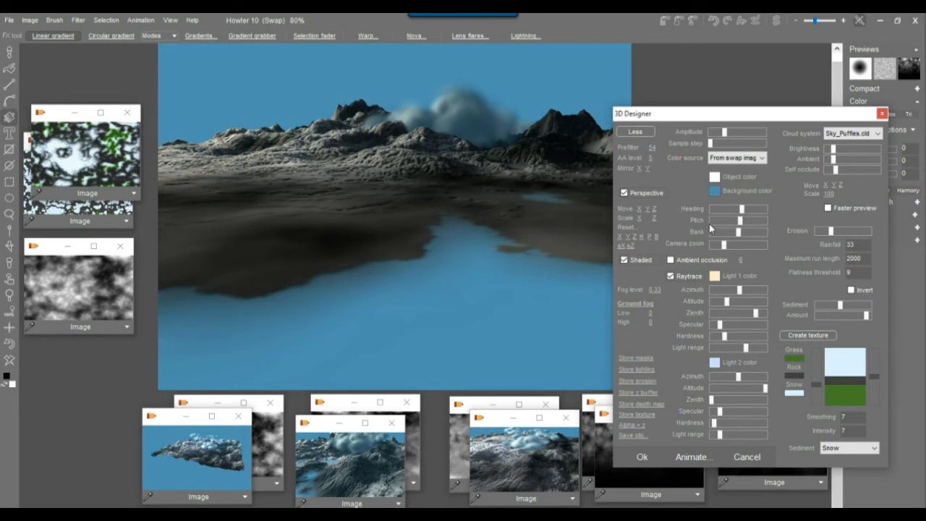
Zoom the camera closer, rotate Light 1's azimuth, and raise specular and light range.
left_click_drag(657, 208, 610, 199)
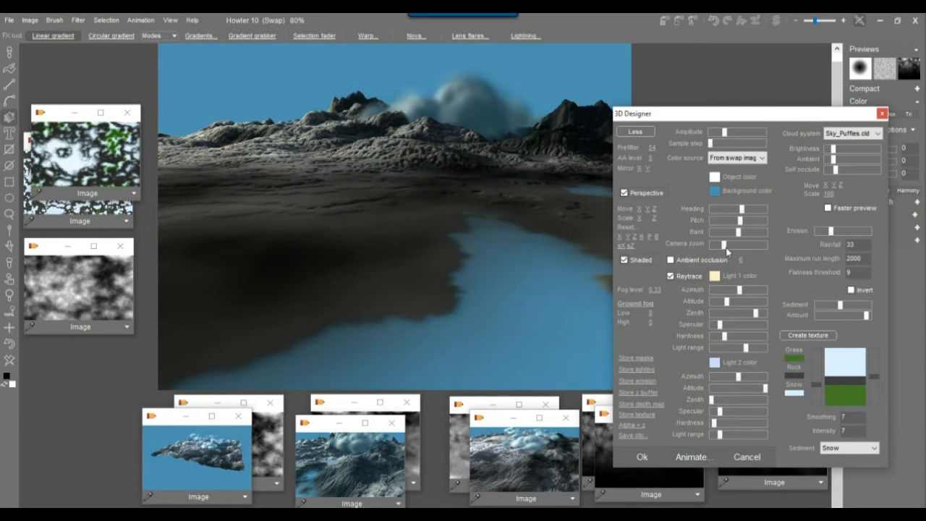
left_click_drag(731, 244, 744, 246)
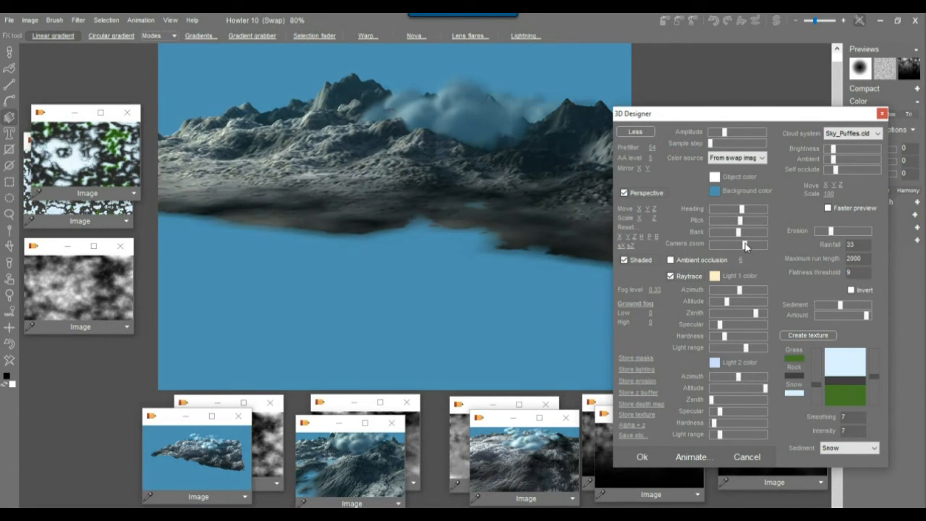
mouse_move(701, 126)
left_mouse_down()
mouse_move(803, 142)
mouse_move(785, 152)
mouse_move(698, 138)
left_mouse_up()
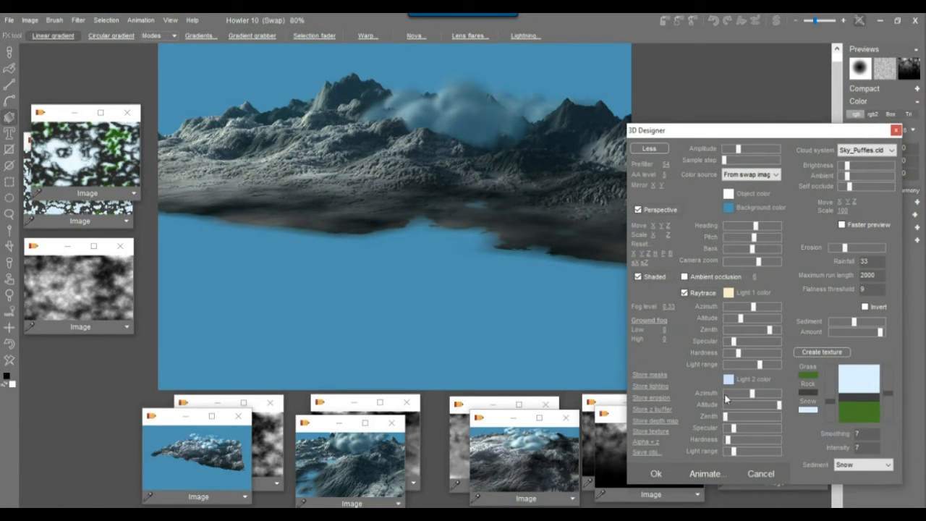
left_click_drag(754, 307, 759, 307)
left_click_drag(758, 308, 757, 308)
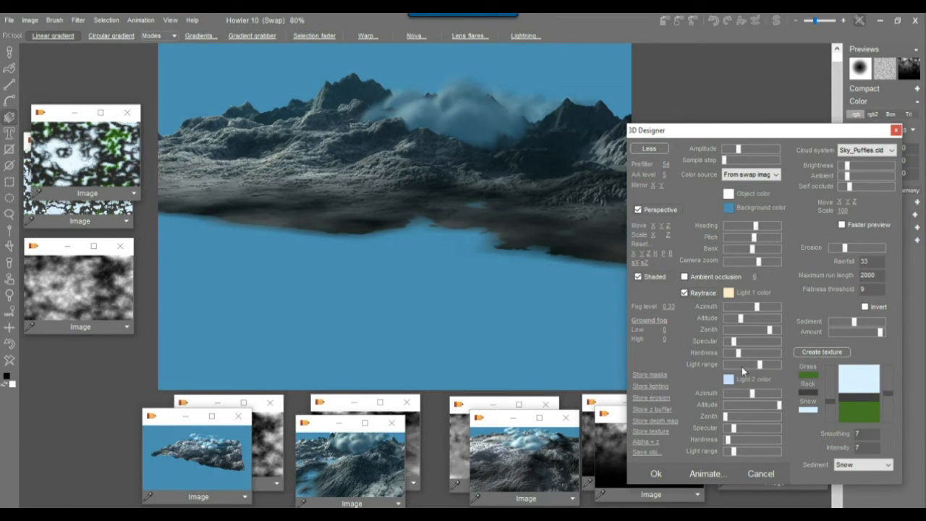
left_click(768, 365)
mouse_move(733, 340)
left_mouse_down()
mouse_move(778, 342)
mouse_move(727, 355)
left_mouse_up()
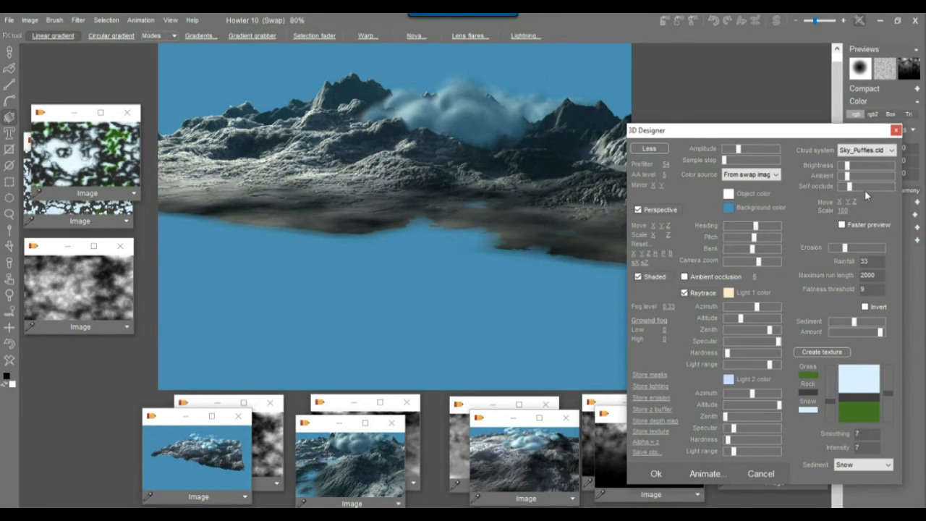
Raise the clouds' ambient light and brightness, reposition them, and apply dense grey ground fog.
left_click(850, 177)
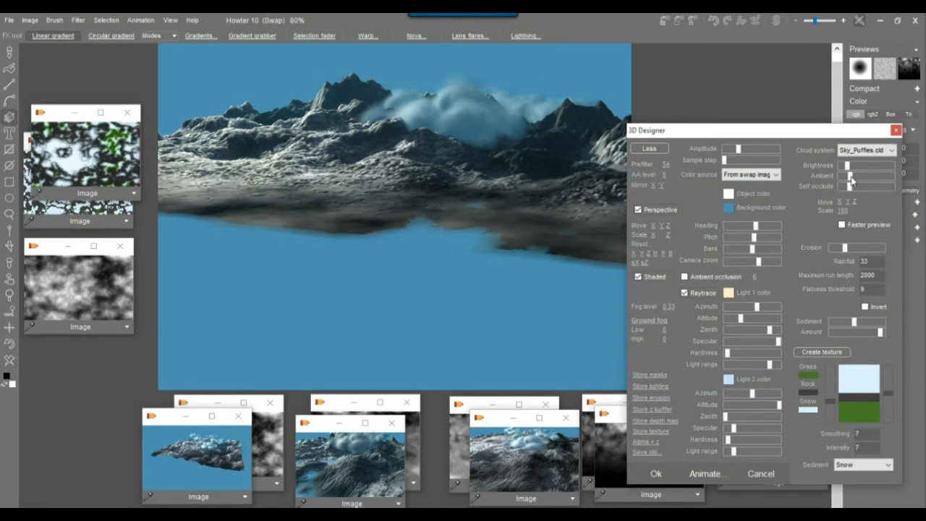
left_click(856, 165)
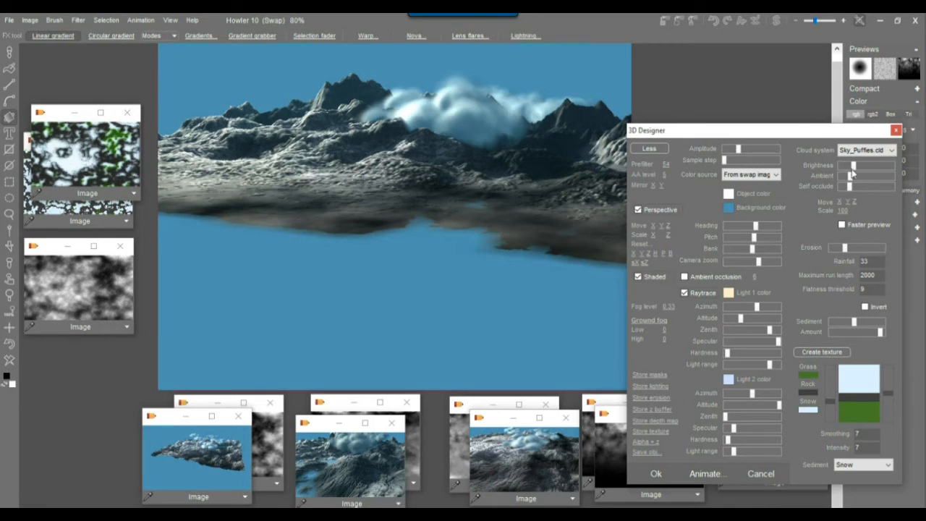
left_click_drag(840, 202, 783, 209)
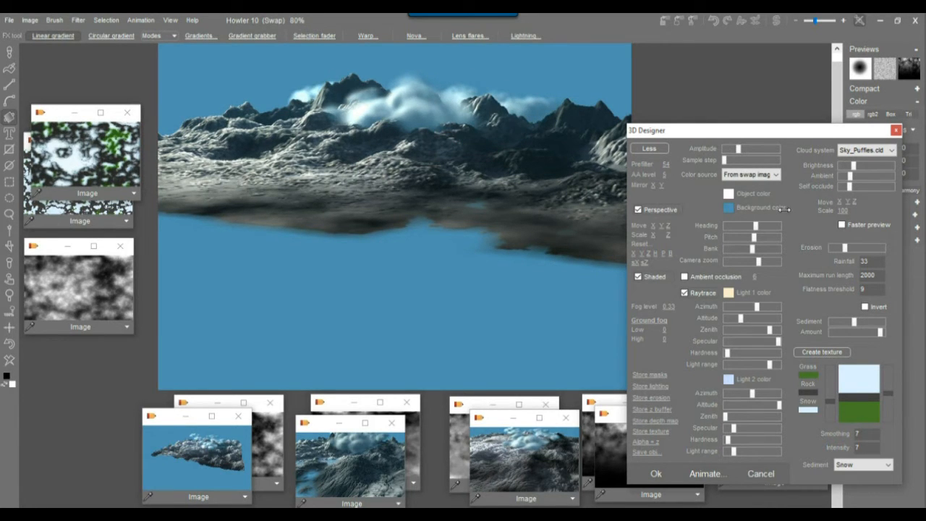
left_click_drag(845, 202, 915, 214)
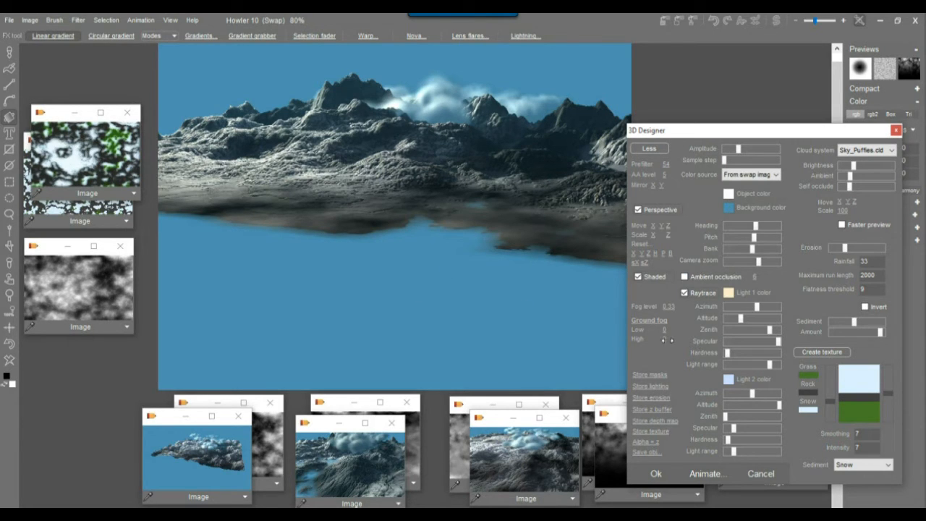
mouse_move(664, 339)
left_mouse_down()
mouse_move(678, 339)
mouse_move(666, 340)
left_mouse_up()
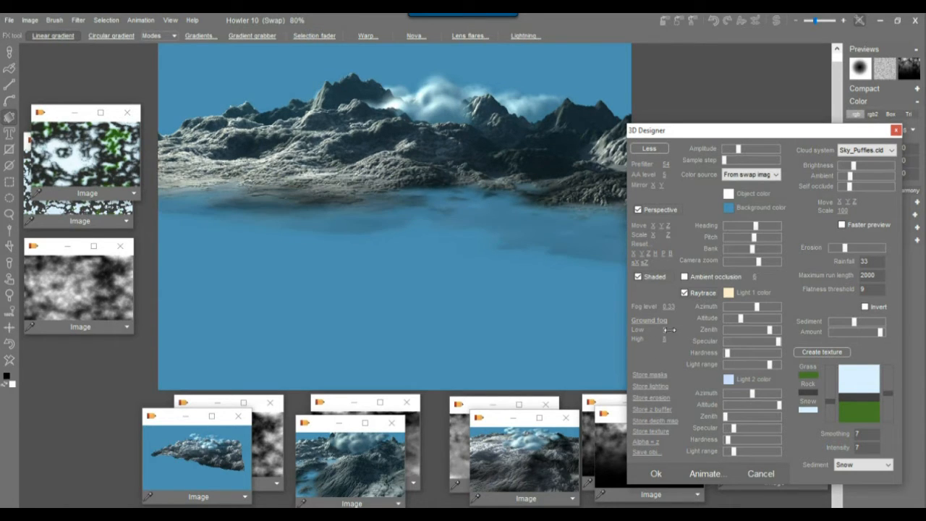
left_click(658, 323)
left_click(679, 326)
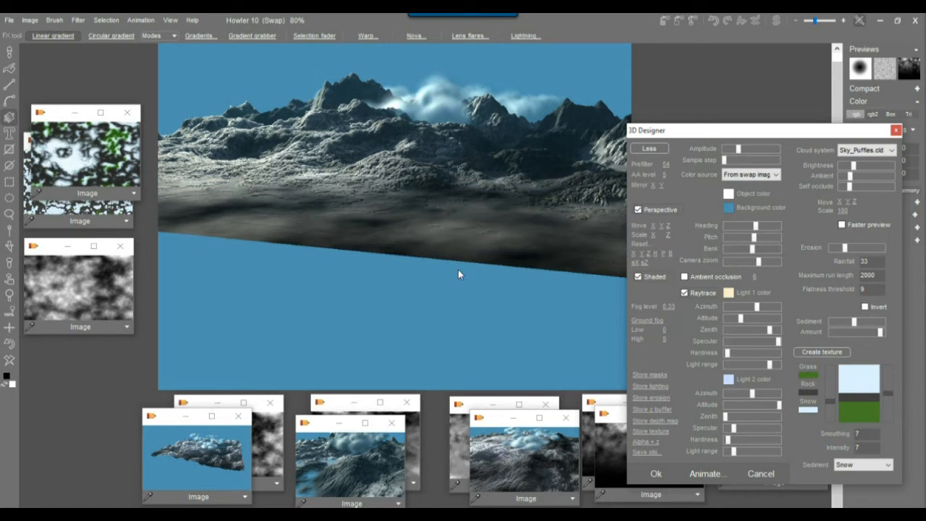
Move the camera closer to the mountains and set the prefilter to 30.
left_click_drag(685, 225, 512, 268)
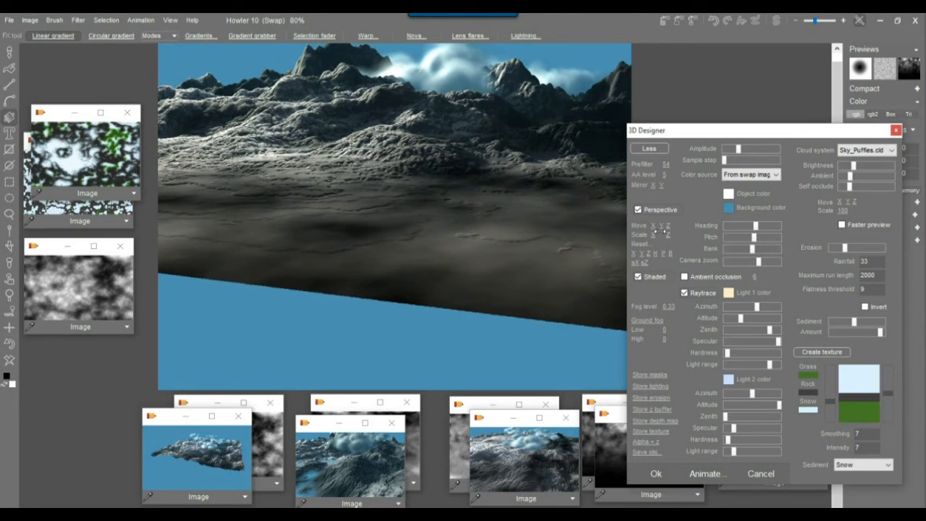
left_click_drag(660, 226, 718, 226)
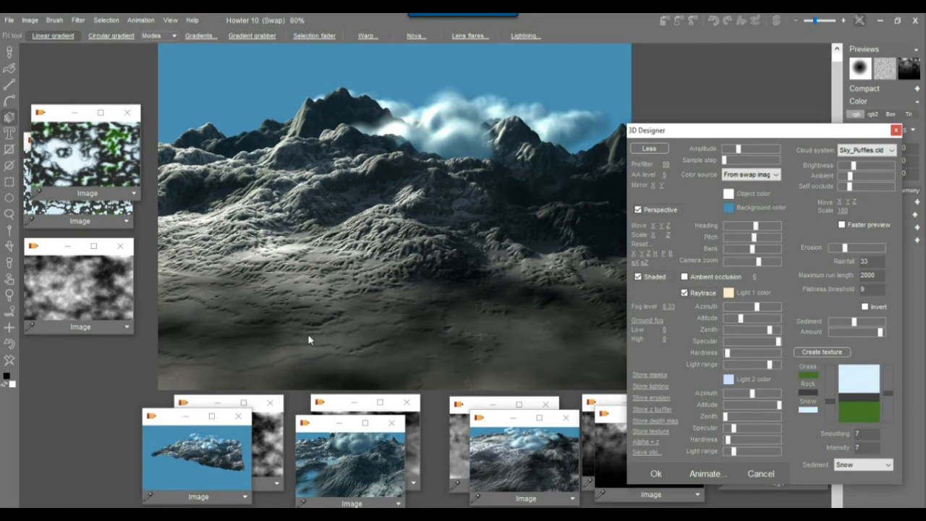
left_click_drag(666, 163, 736, 163)
left_click_drag(660, 165, 591, 183)
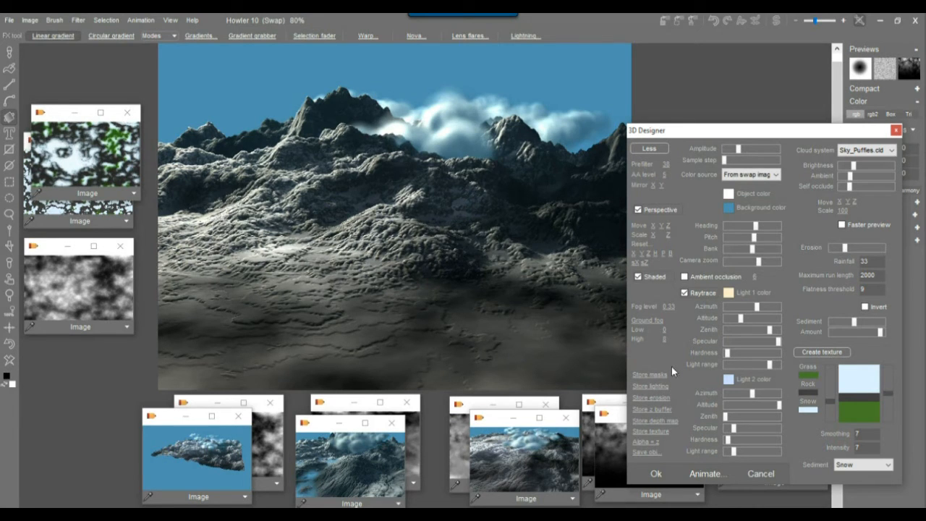
Raise erosion, adjust pitch, lower the camera with Move Y, and render the close-up with Ok.
left_click_drag(843, 249, 861, 249)
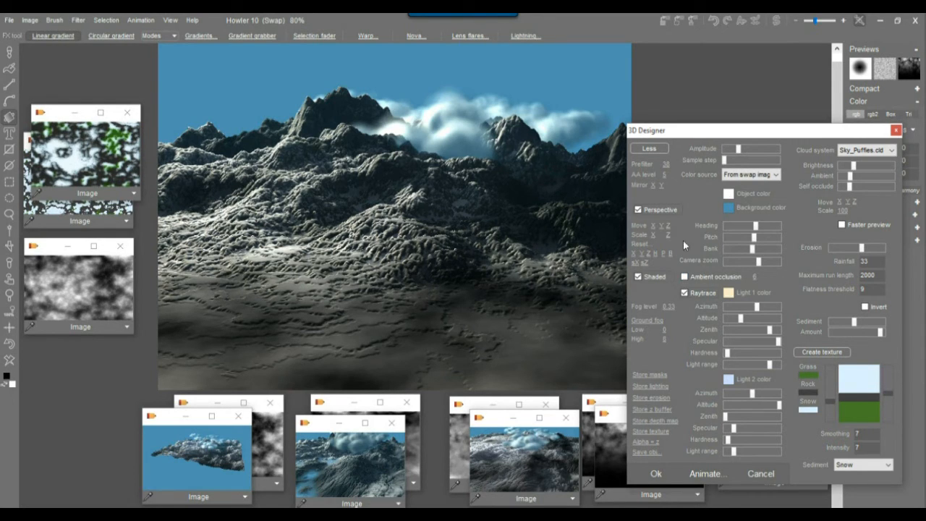
left_click_drag(755, 241, 752, 248)
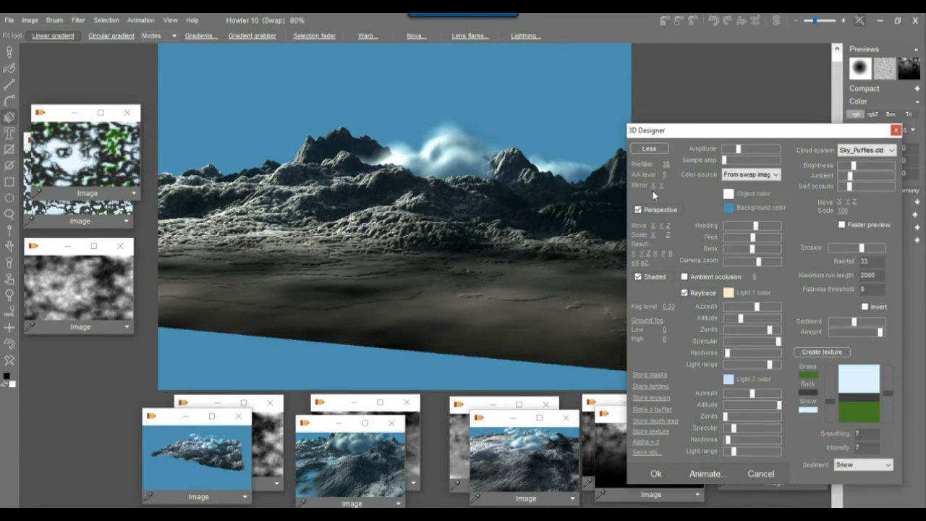
left_click_drag(661, 226, 486, 239)
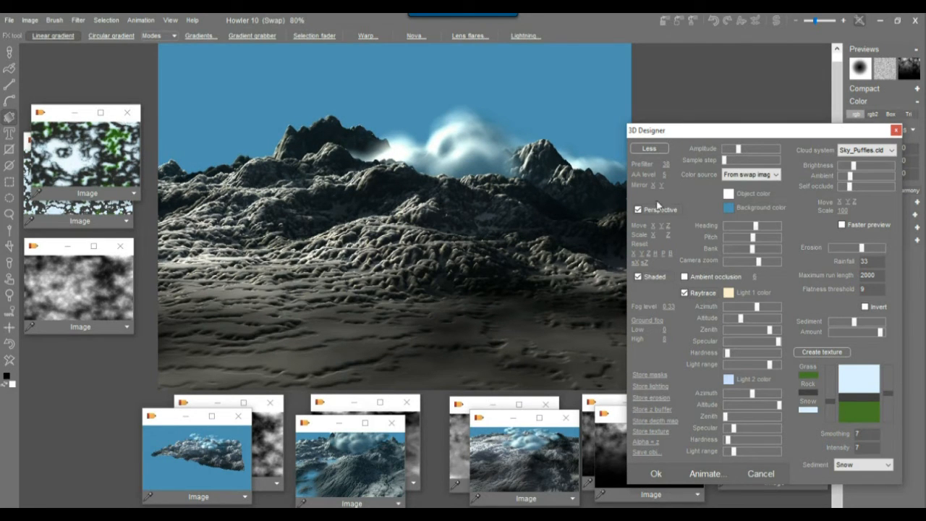
left_click(655, 473)
Store a copy of the finished mountain render and move it to the lower right.
left_click(23, 22)
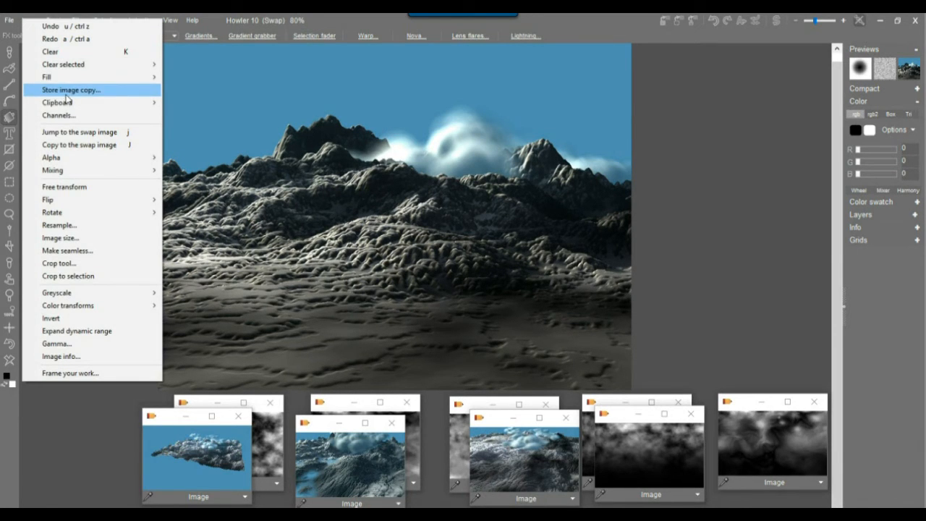
left_click(65, 91)
left_click_drag(335, 413, 627, 430)
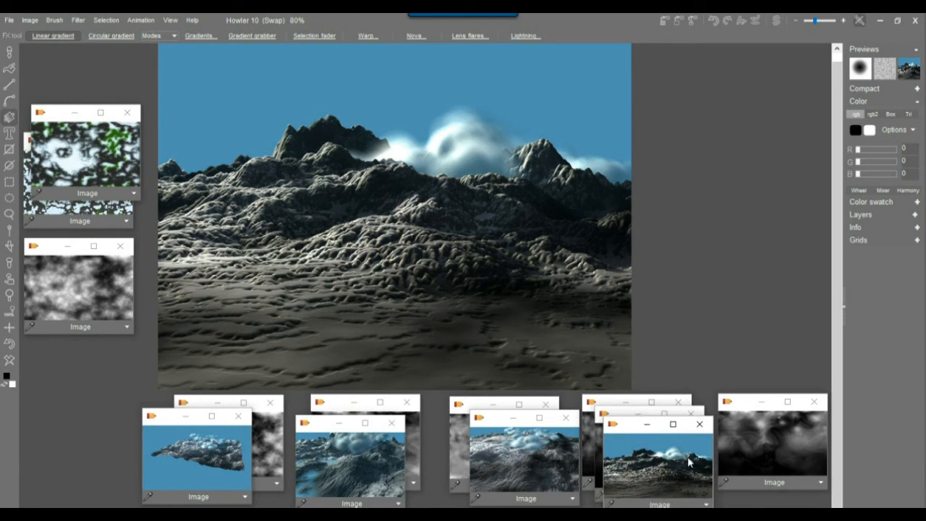
Bring the grayscale cloud heightmap onto the main canvas and launch the 3D Designer on it.
left_click(796, 434)
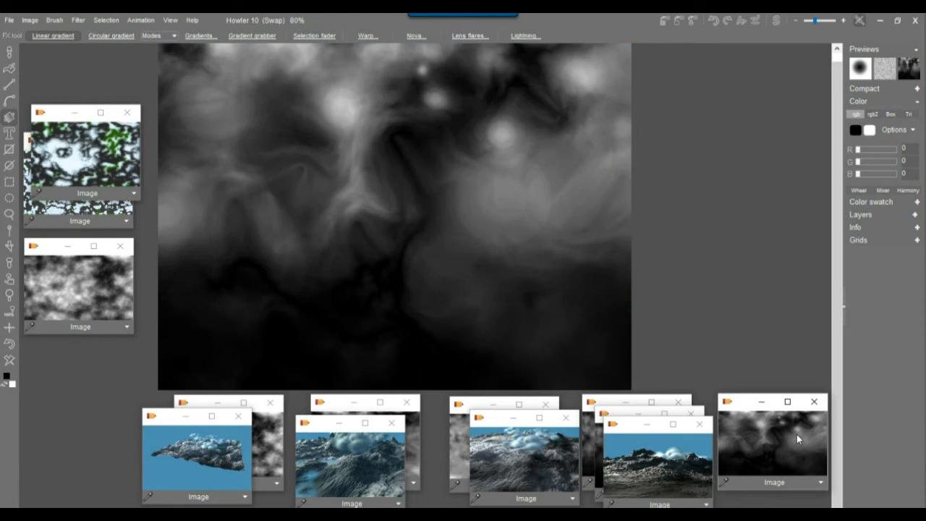
left_click(78, 21)
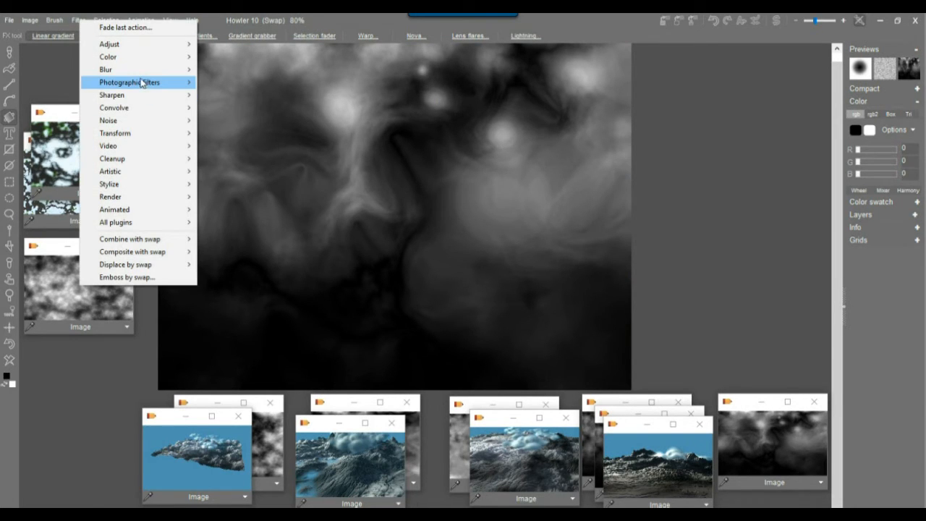
mouse_move(132, 136)
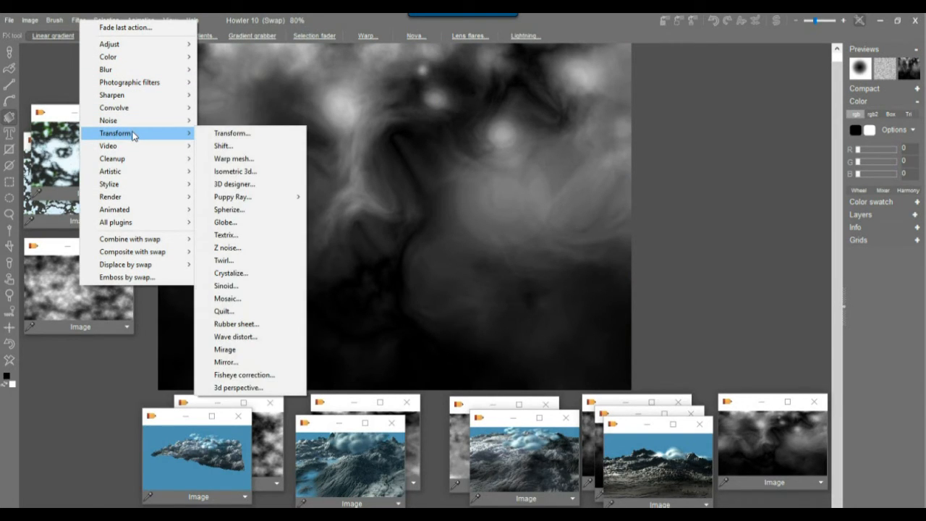
left_click(258, 185)
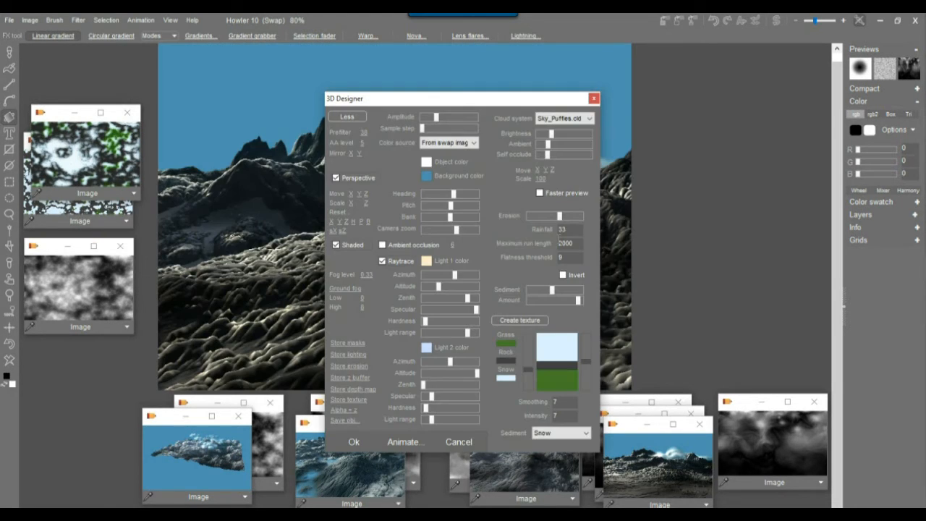
Reduce erosion and generate a grass, rock and snow texture with a wider rock band.
left_click_drag(442, 99, 683, 81)
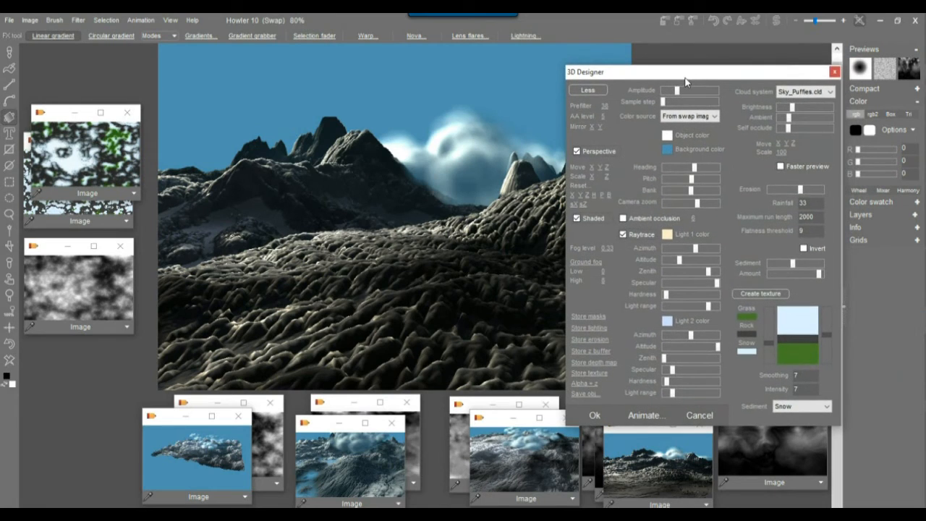
left_click_drag(787, 189, 780, 189)
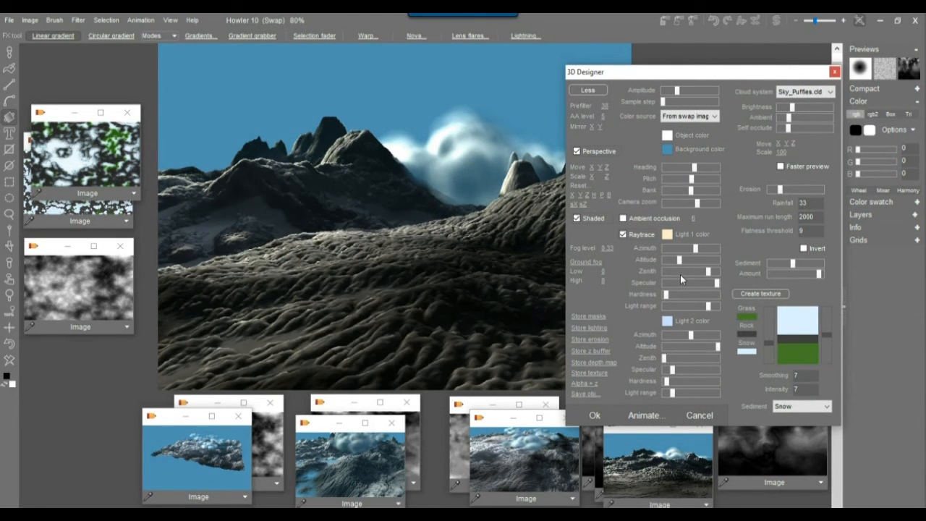
left_click(753, 295)
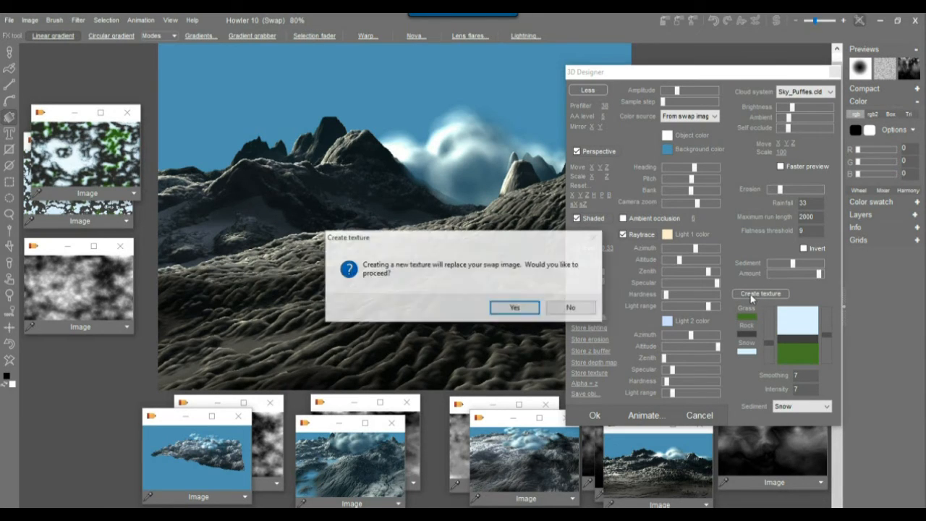
left_click(514, 310)
left_click_drag(829, 332, 833, 330)
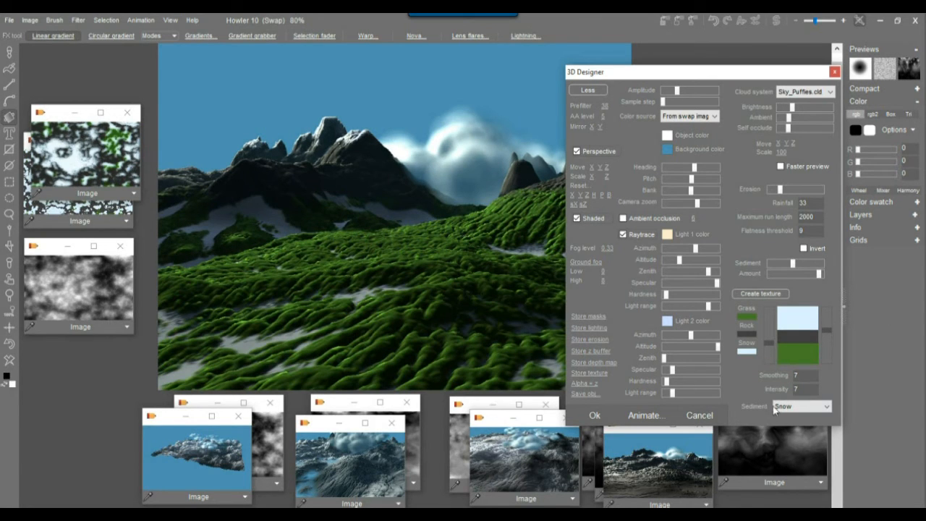
Set the Sediment colouring to Snow.
left_click(826, 407)
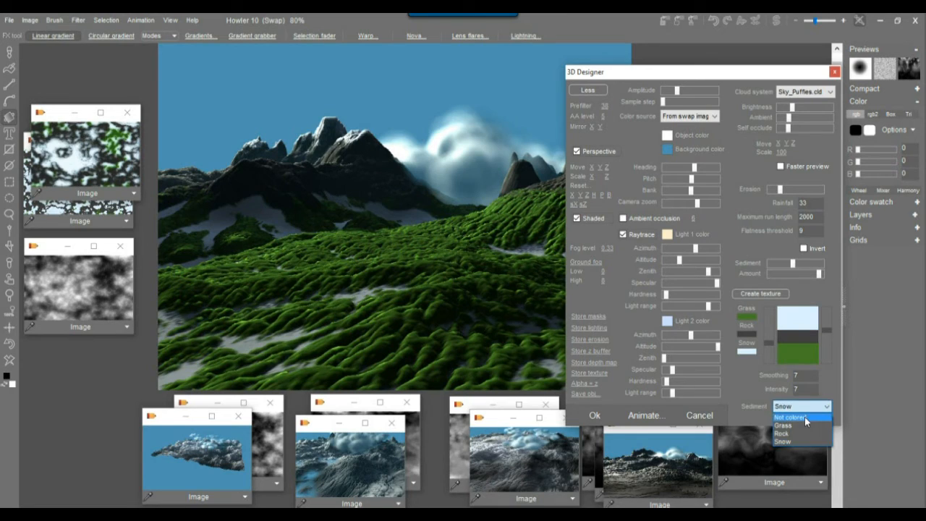
left_click(804, 417)
left_click(823, 409)
left_click(803, 433)
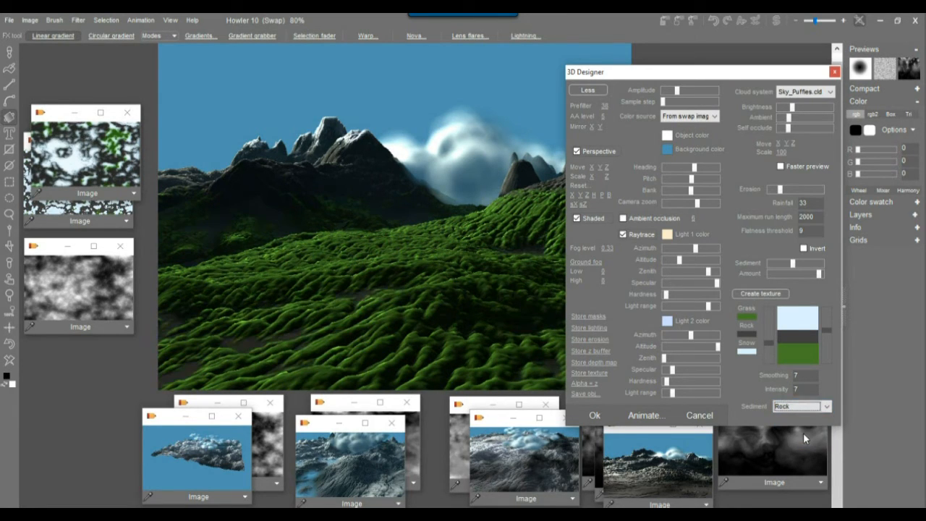
left_click(813, 408)
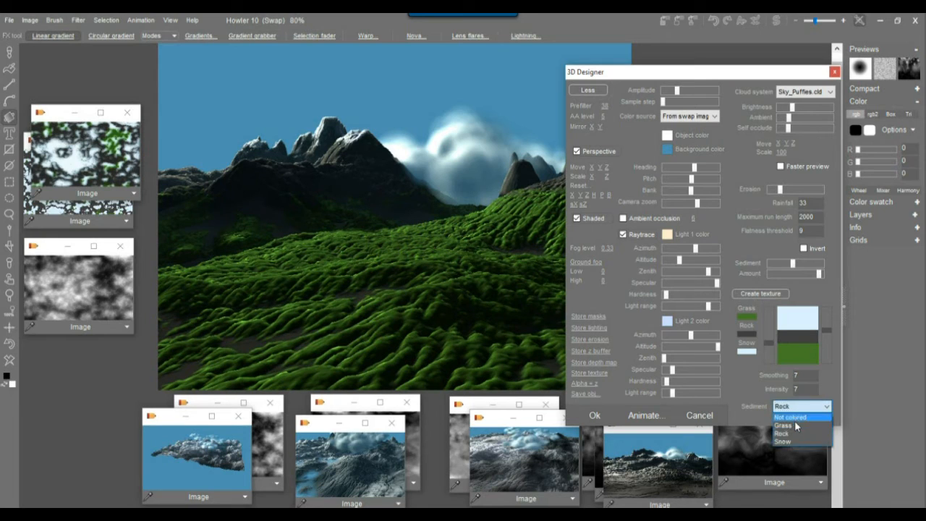
left_click(794, 441)
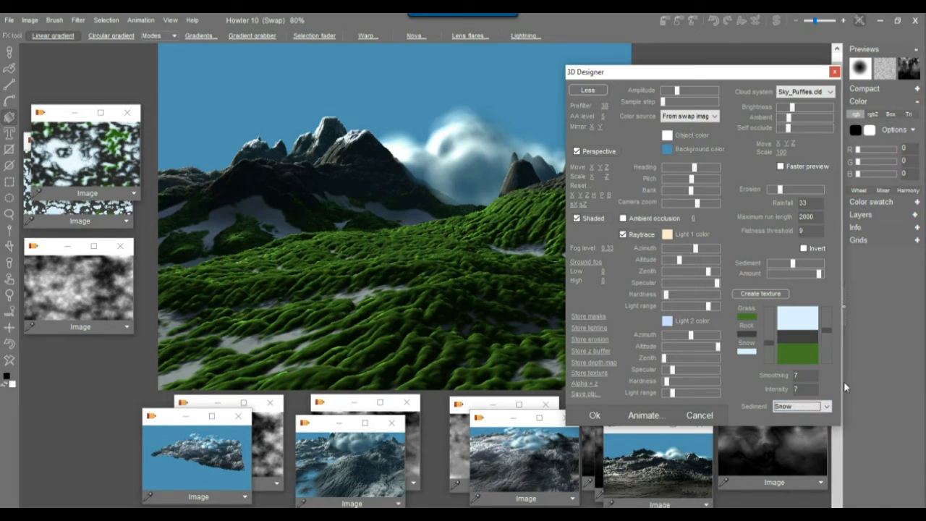
Shrink the grass band, set Smoothing 22 and Intensity 3, enlarge snow, and add dark rock above grass.
left_click_drag(772, 344, 771, 351)
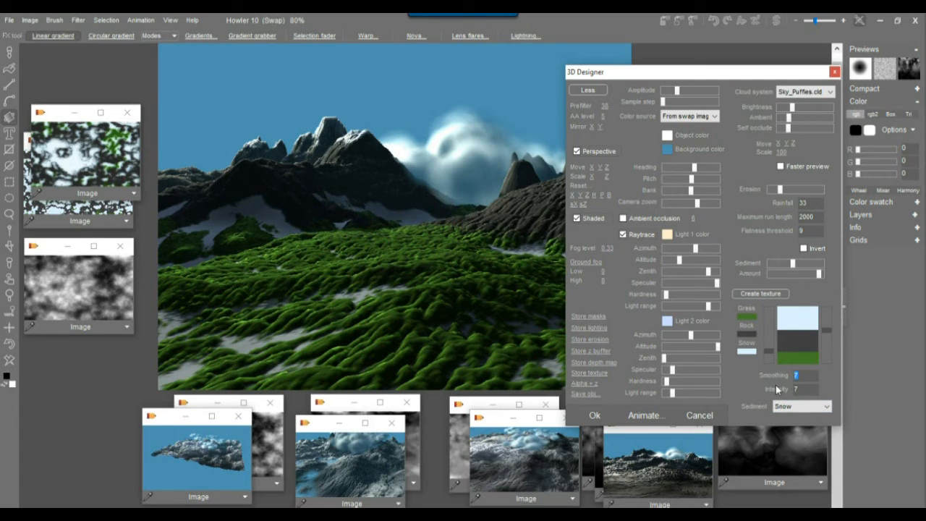
type("22")
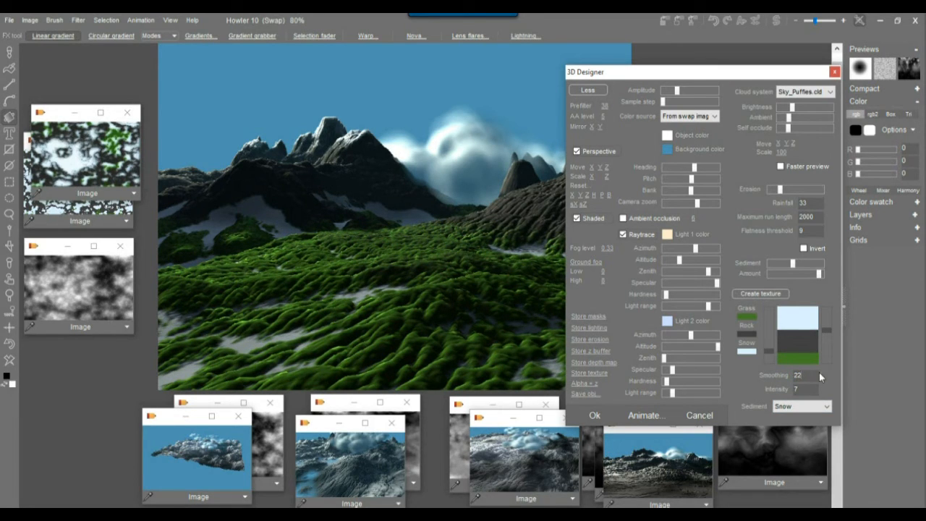
left_click_drag(806, 390, 774, 391)
type("3")
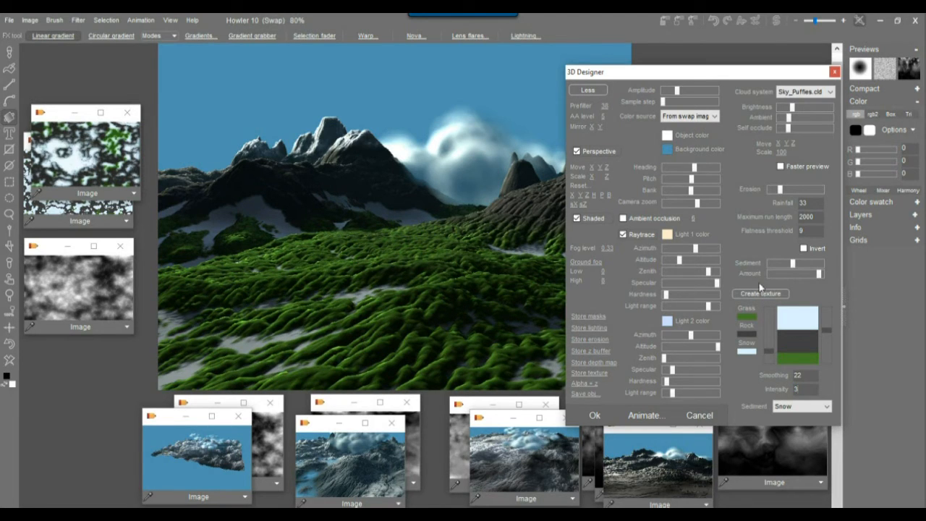
left_click_drag(828, 329, 832, 349)
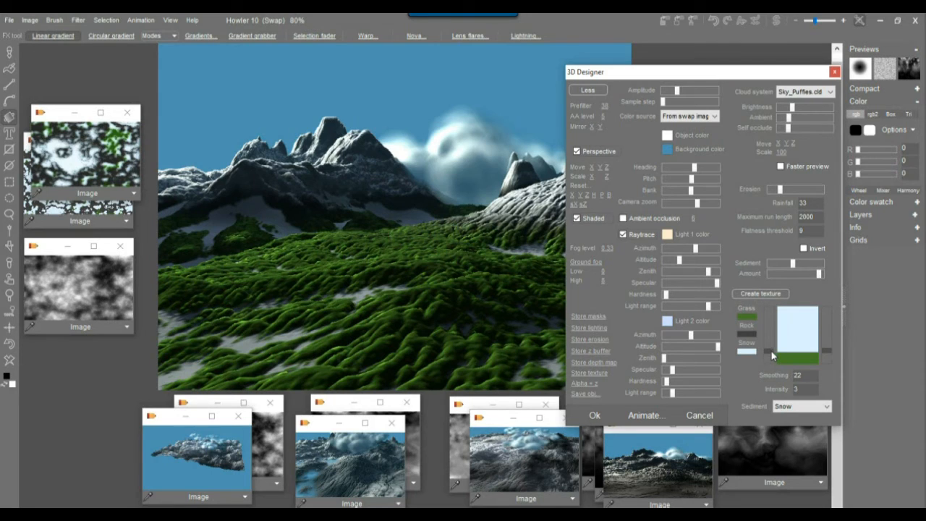
left_click_drag(771, 351, 771, 357)
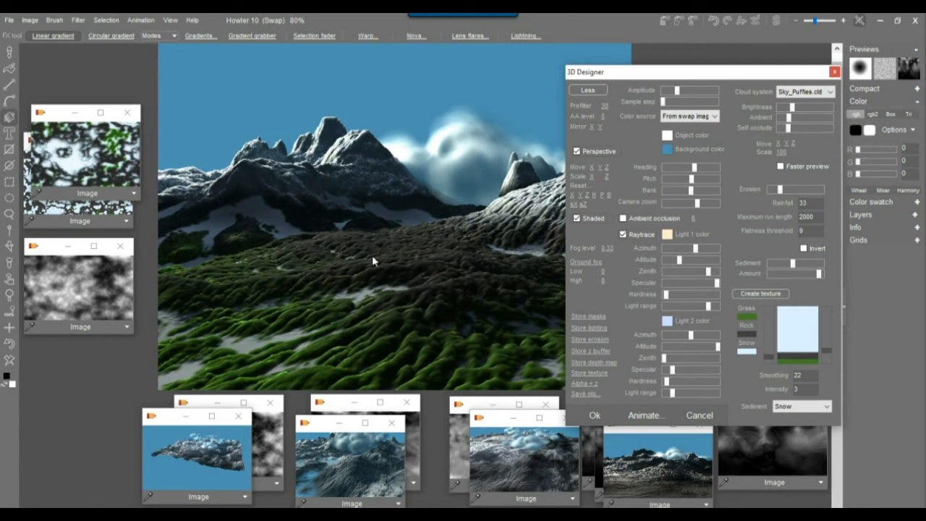
left_click_drag(706, 72, 786, 61)
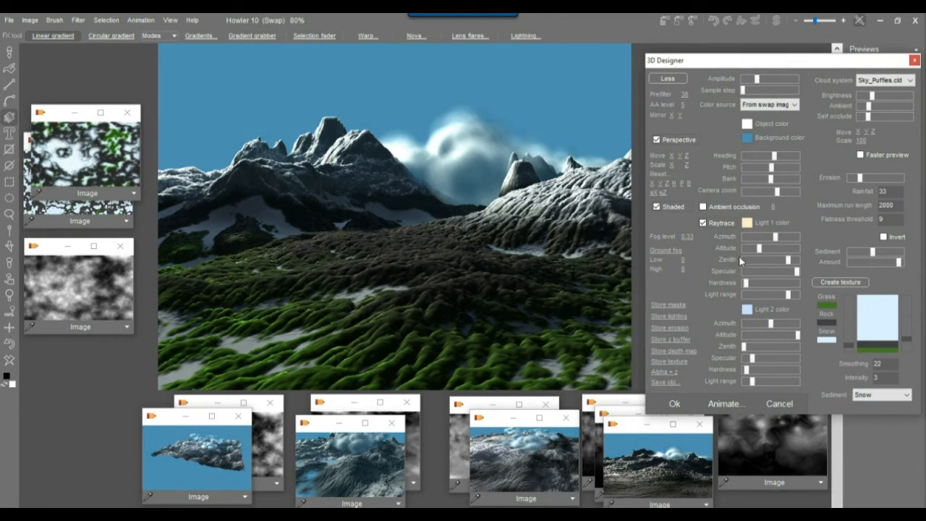
Turn the camera heading toward the snowy valley, lower erosion and raise sediment.
left_click_drag(771, 162, 770, 165)
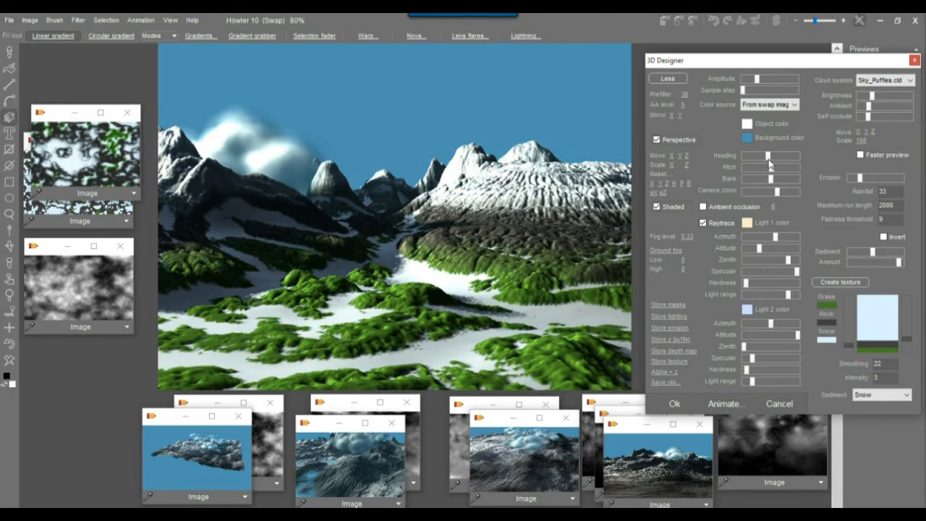
left_click_drag(860, 177, 854, 177)
left_click(892, 251)
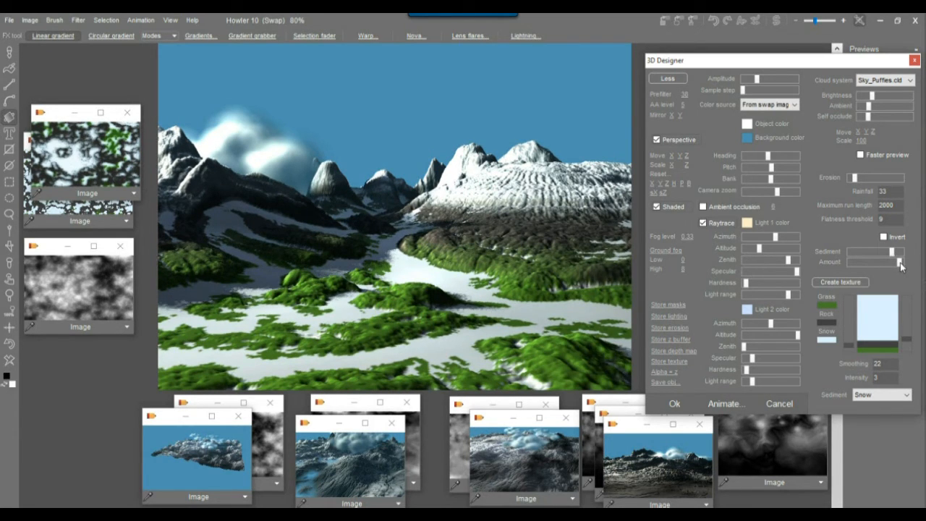
left_click(897, 252)
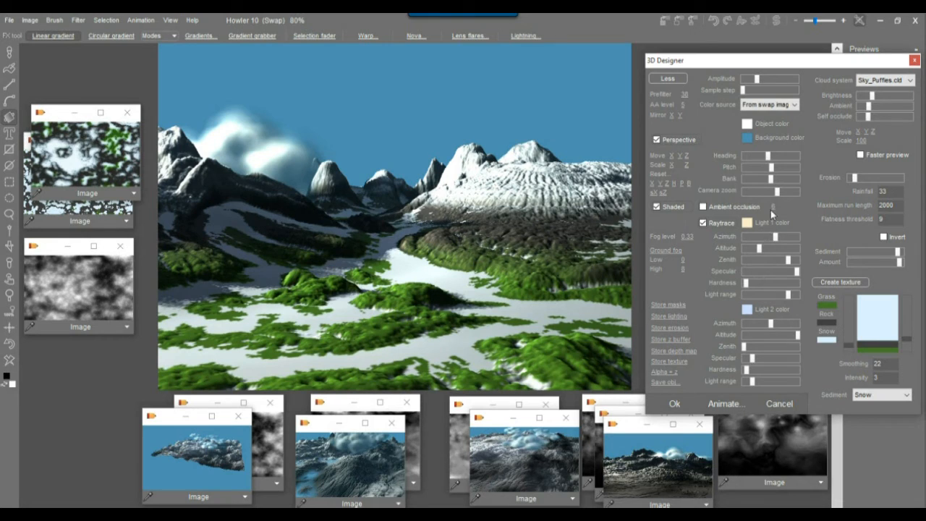
Tweak Light 1 azimuth, narrow Light 2's range, raise fog to 0.603, and render.
left_click_drag(780, 235, 781, 235)
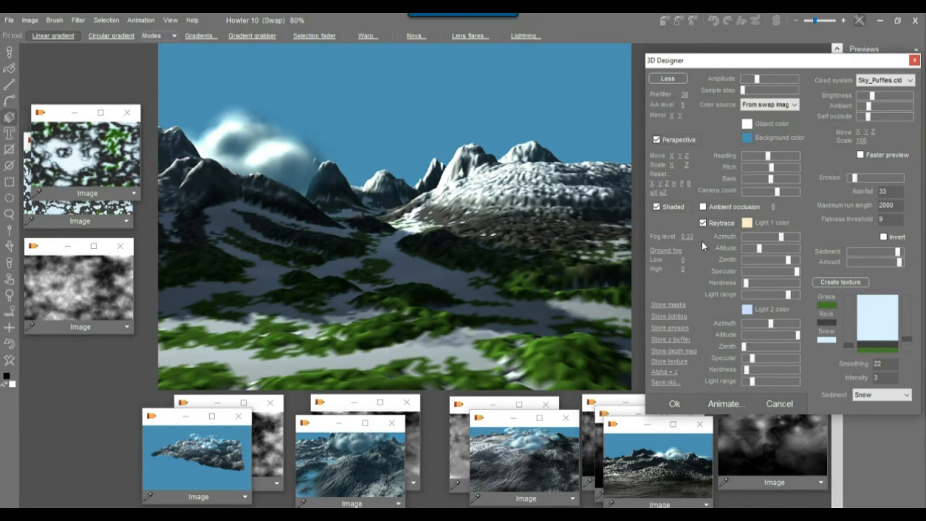
left_click_drag(752, 382, 750, 361)
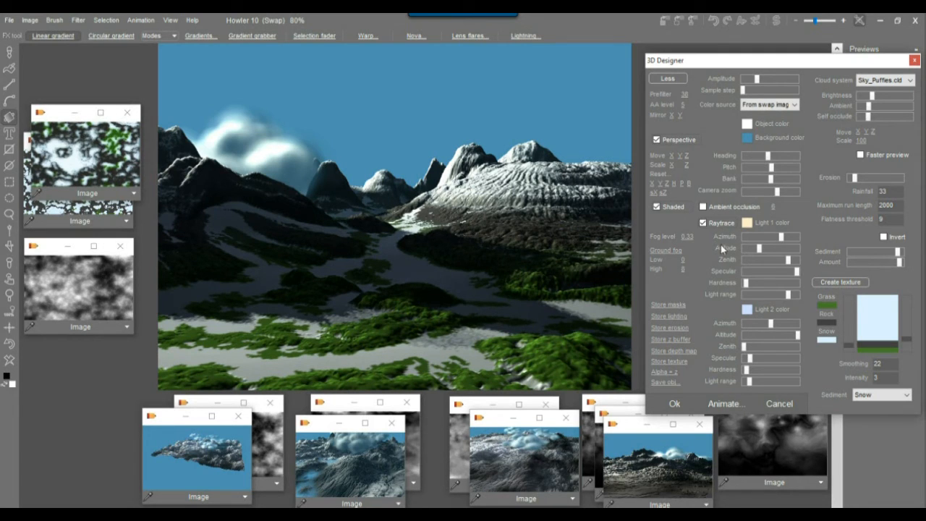
left_click_drag(685, 236, 779, 255)
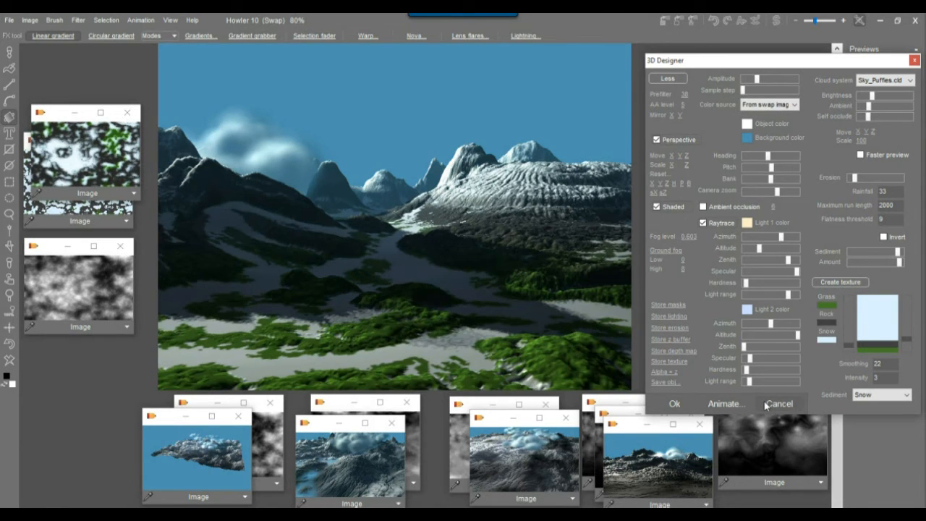
left_click(672, 403)
Apply the valley render and store a copy of it as a new image window.
left_click(672, 403)
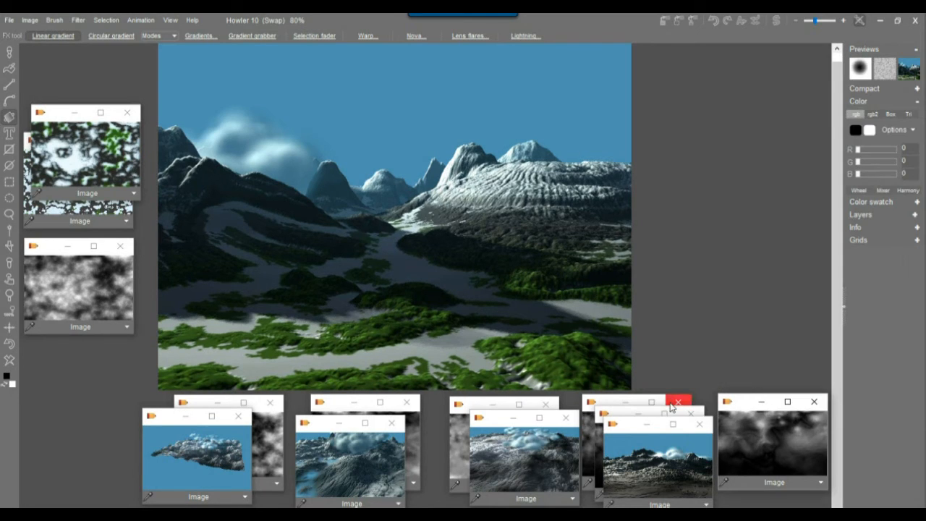
left_click(31, 20)
left_click(89, 95)
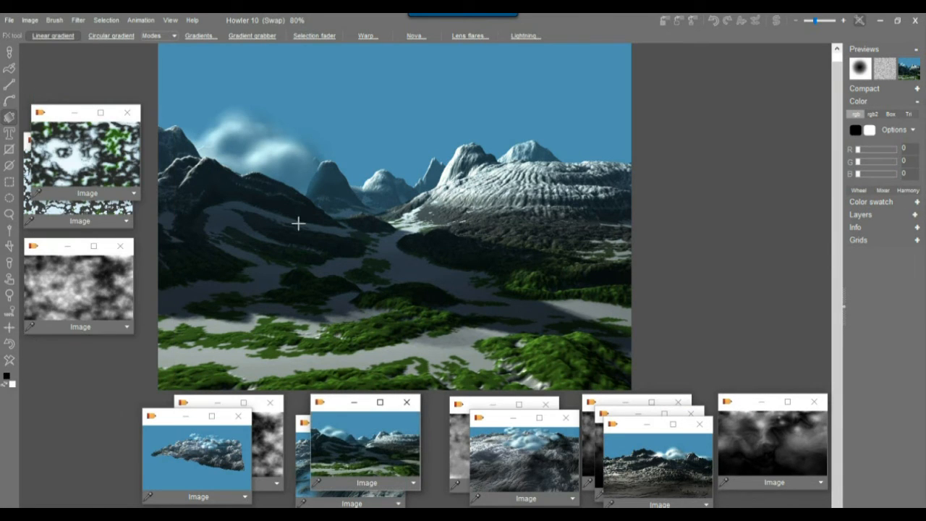
left_click_drag(335, 411, 763, 431)
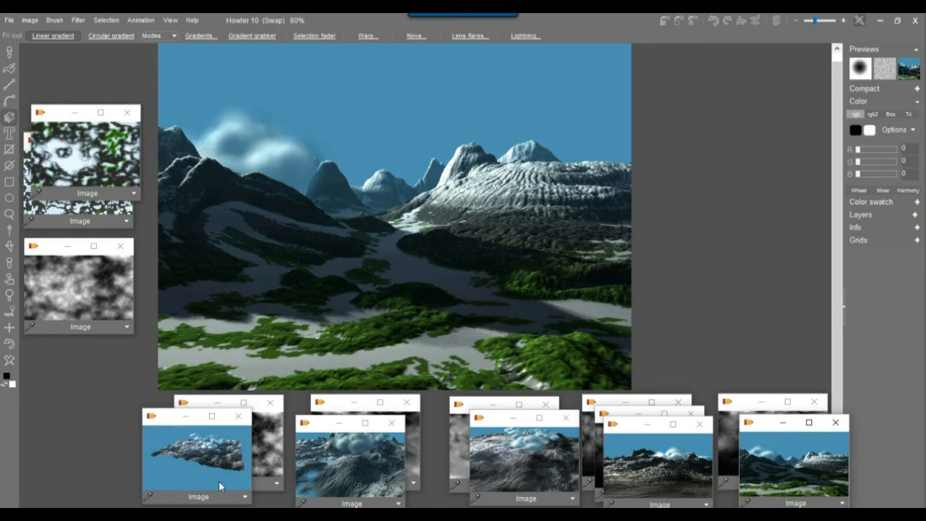
Look through the earlier render thumbnails, the new landscape copy and the grey cloud heightmap.
left_click(202, 467)
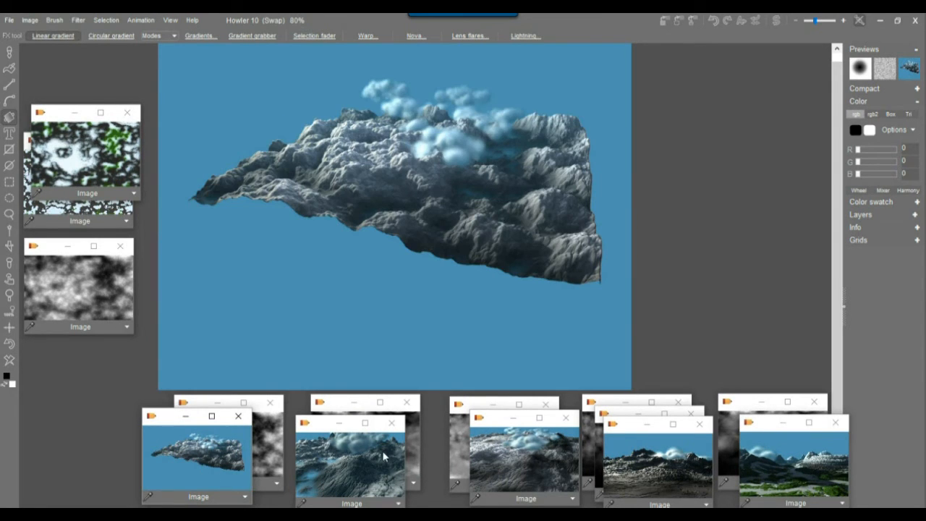
left_click(375, 456)
left_click(527, 465)
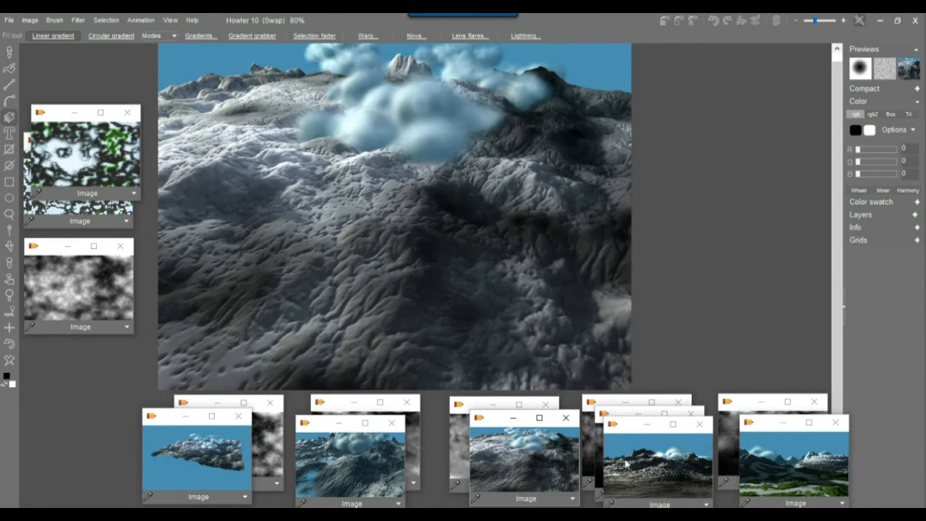
left_click(654, 465)
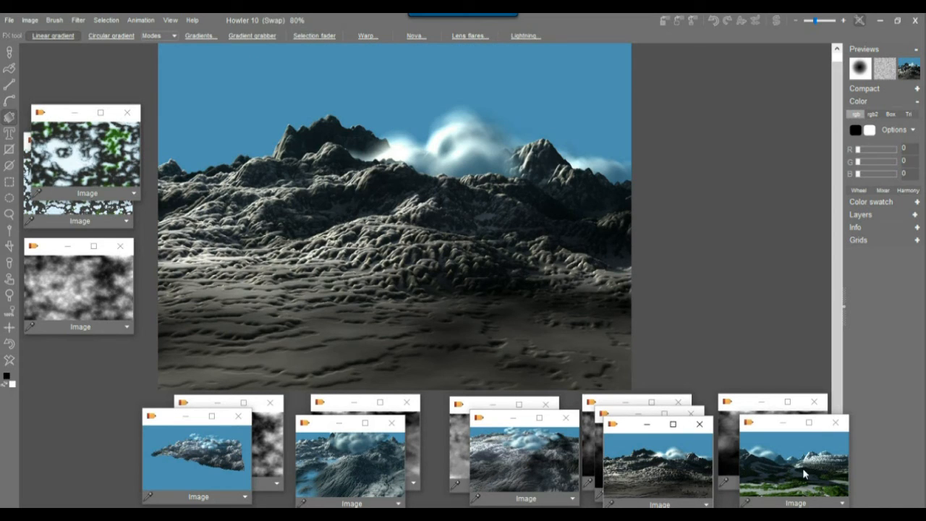
left_click(802, 470)
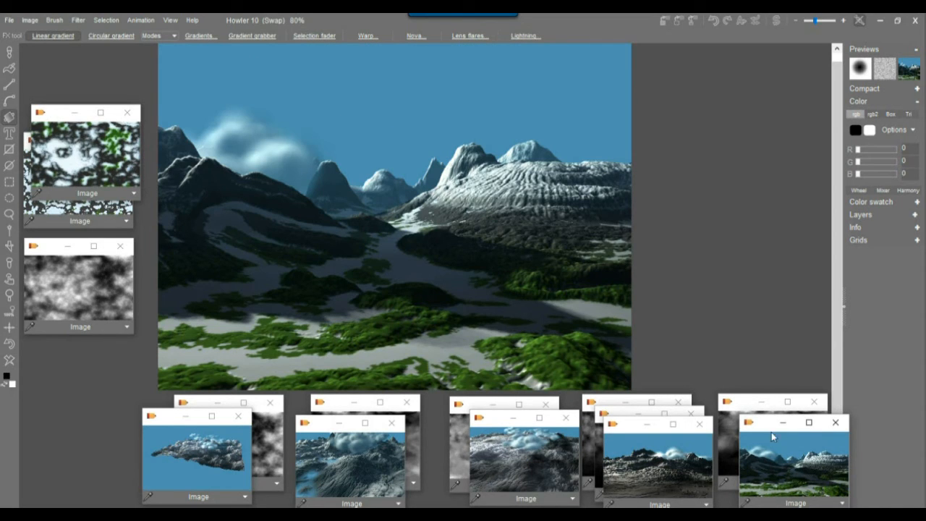
left_click(731, 433)
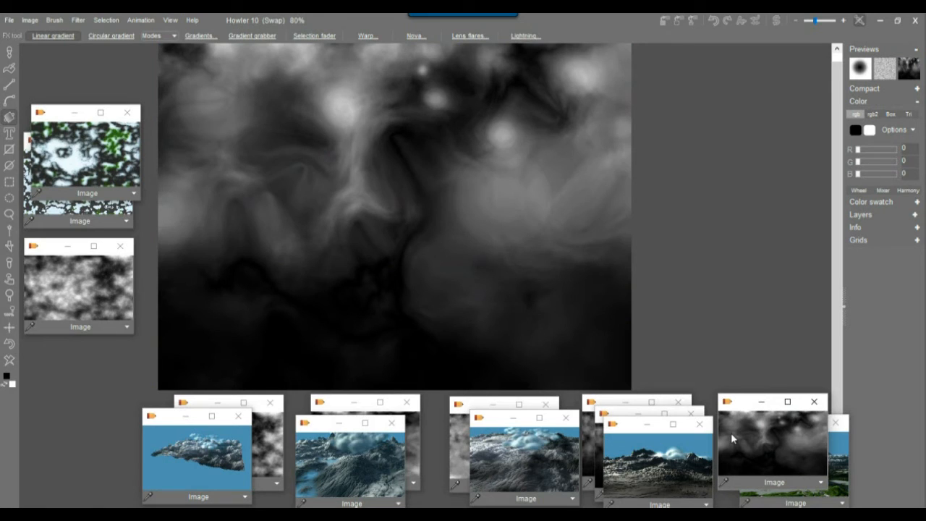
left_click(837, 459)
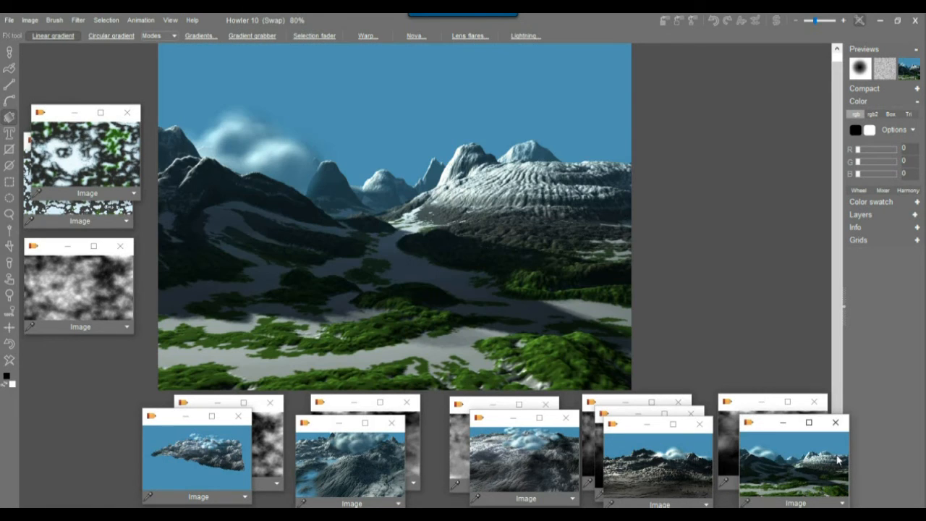
left_click(727, 439)
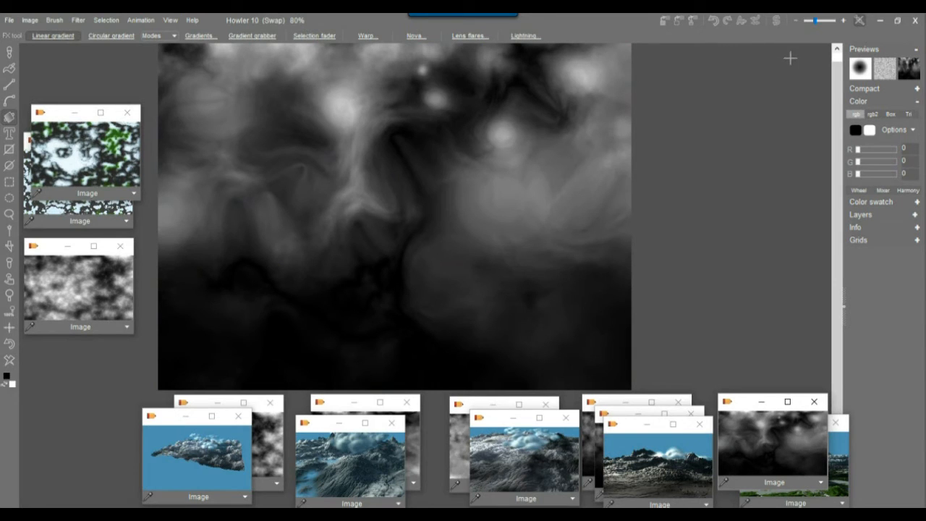
Switch to the green-and-white texture and apply soft contrast improvement at a lowered level.
left_click(777, 20)
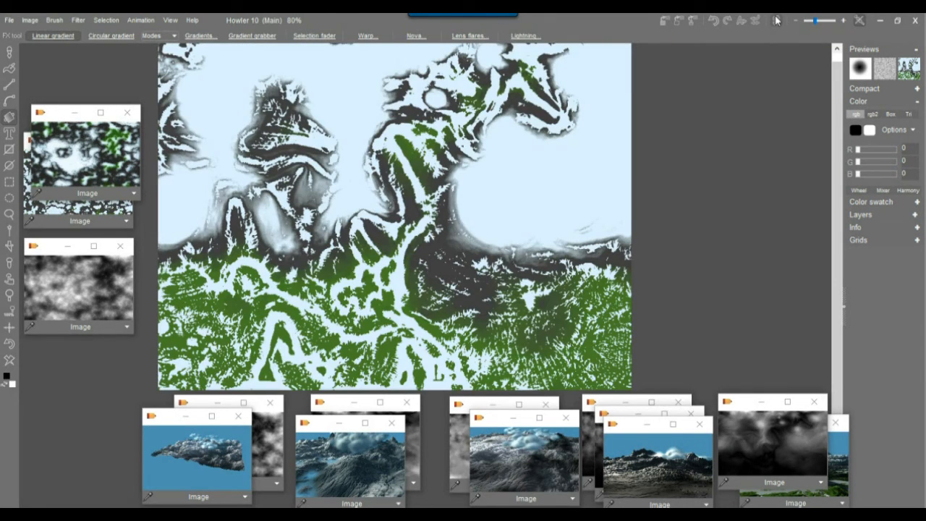
left_click(78, 20)
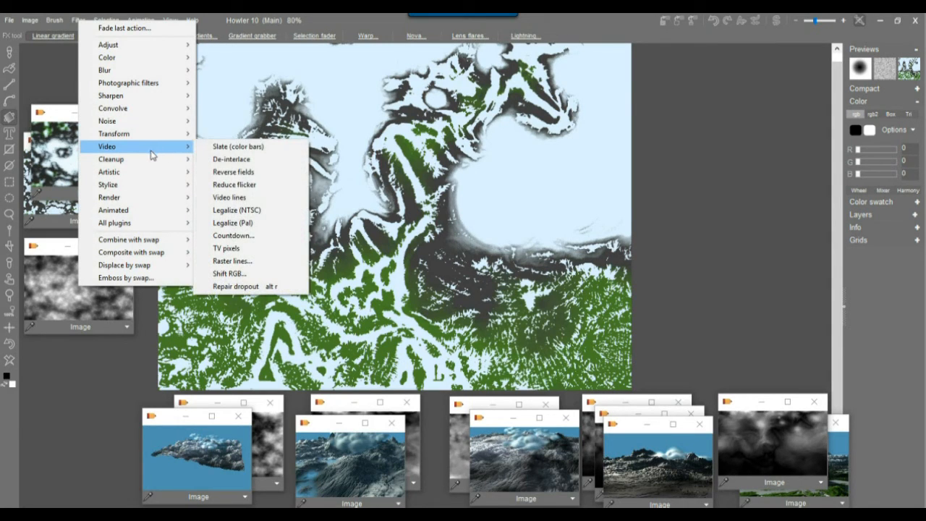
mouse_move(129, 110)
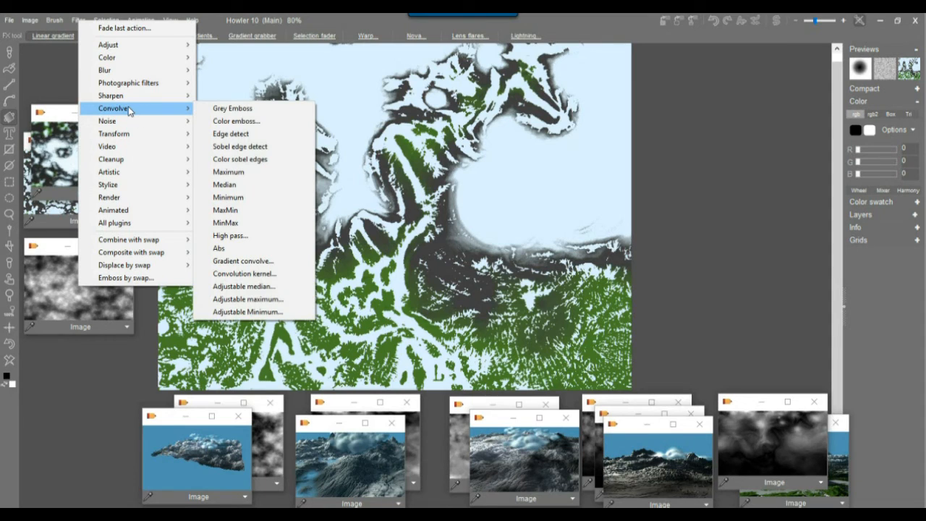
mouse_move(123, 85)
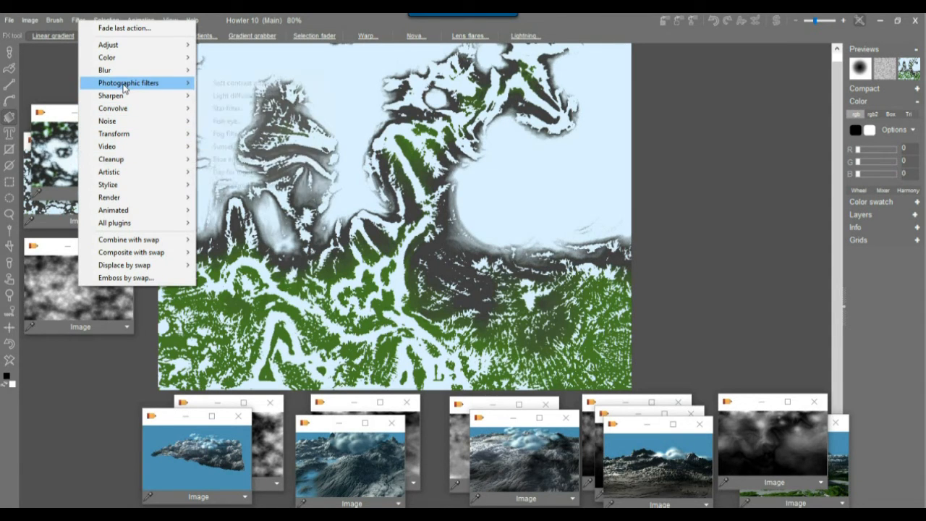
left_click(245, 83)
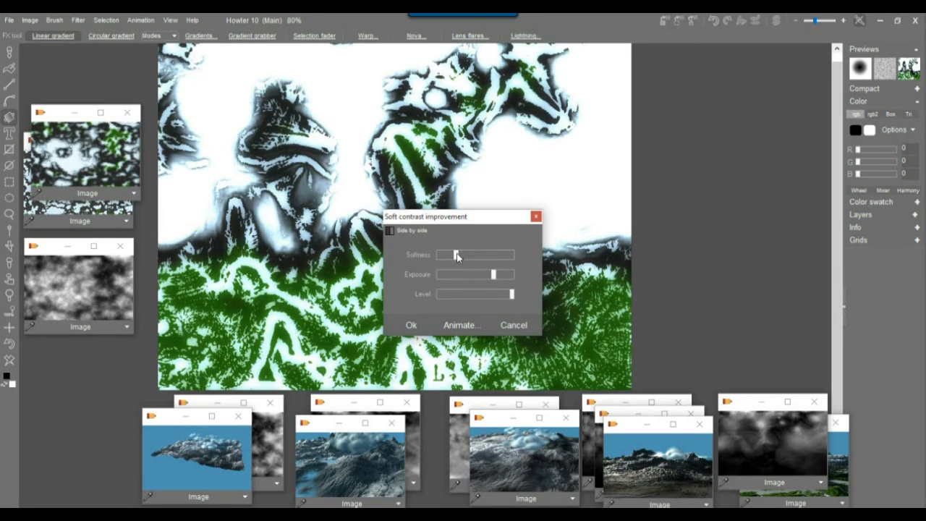
left_click_drag(495, 276, 472, 296)
left_click(411, 325)
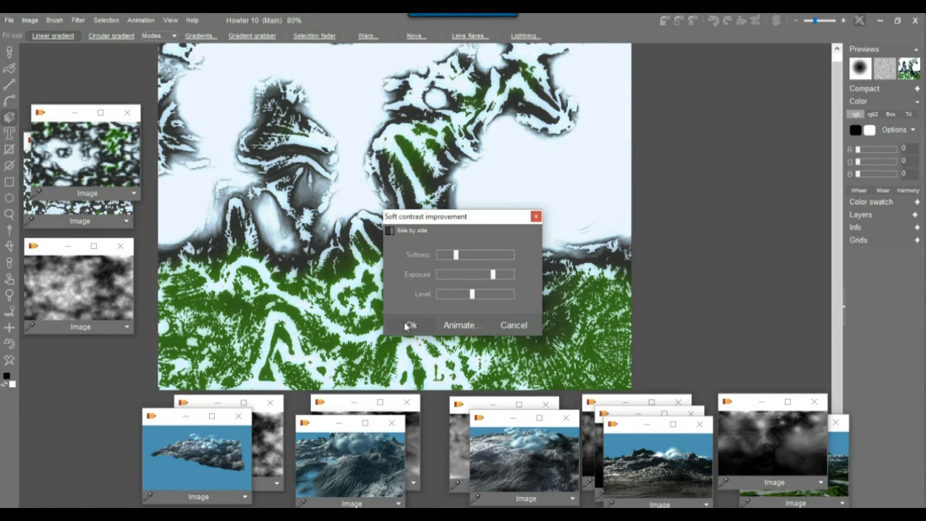
Add a dark light-diffusion glow with a widened radius to the texture.
left_click(80, 21)
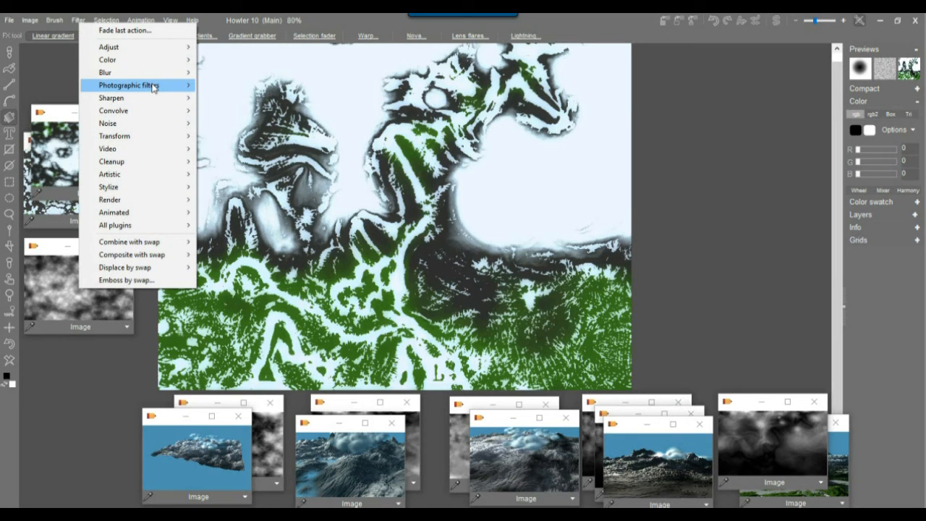
mouse_move(153, 86)
left_click(244, 95)
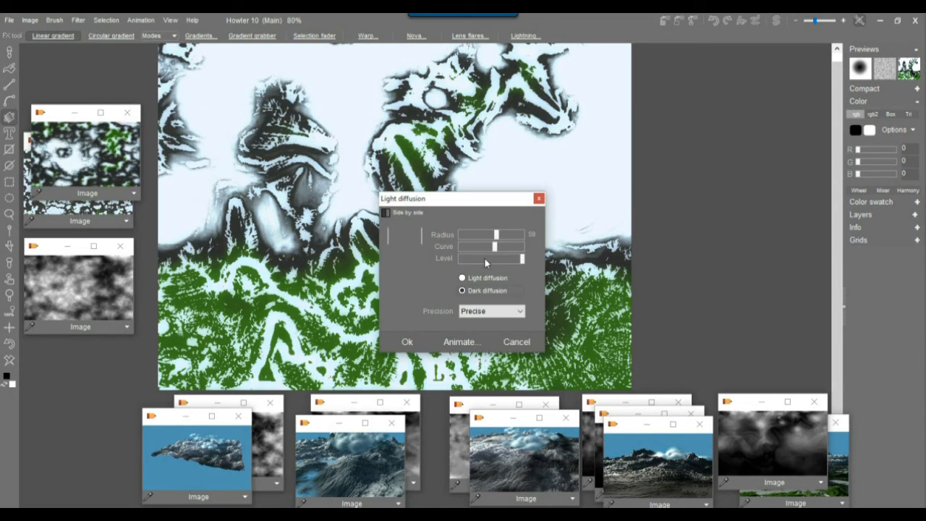
left_click(478, 290)
left_click_drag(497, 237, 504, 241)
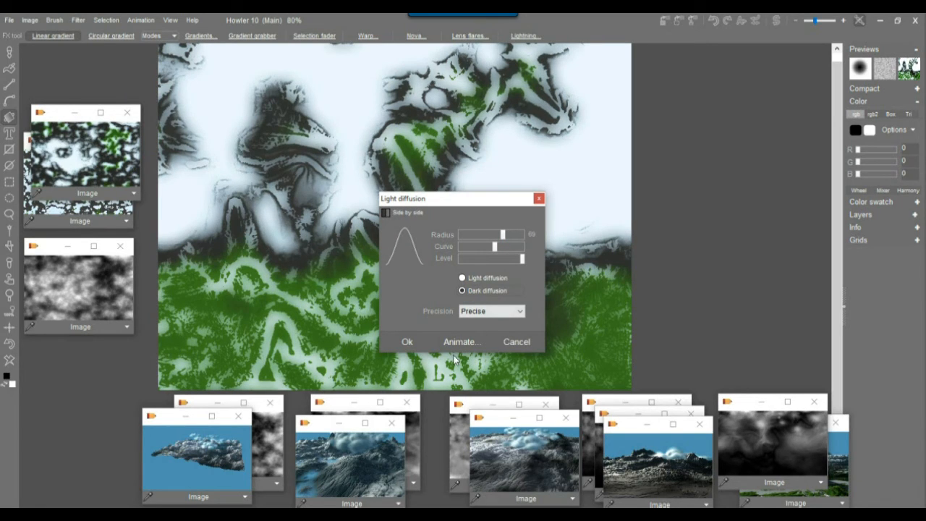
left_click(408, 342)
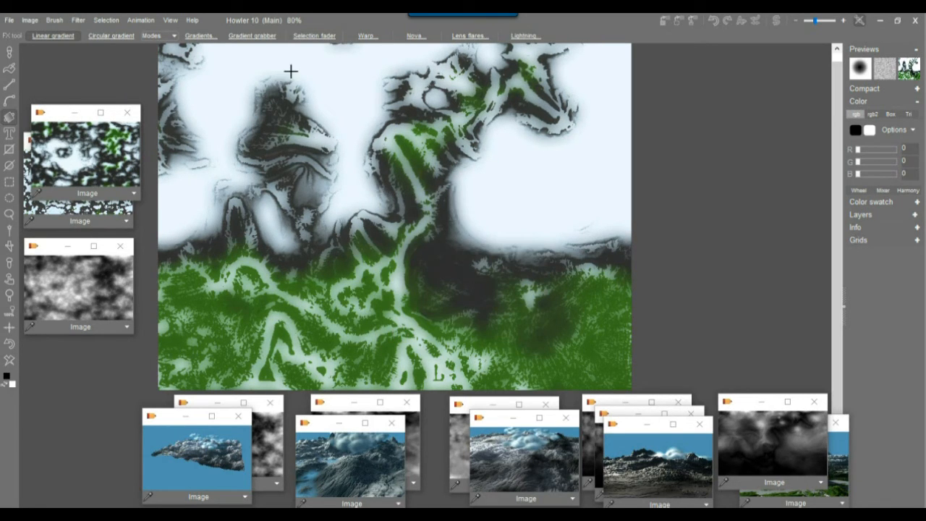
left_click(78, 20)
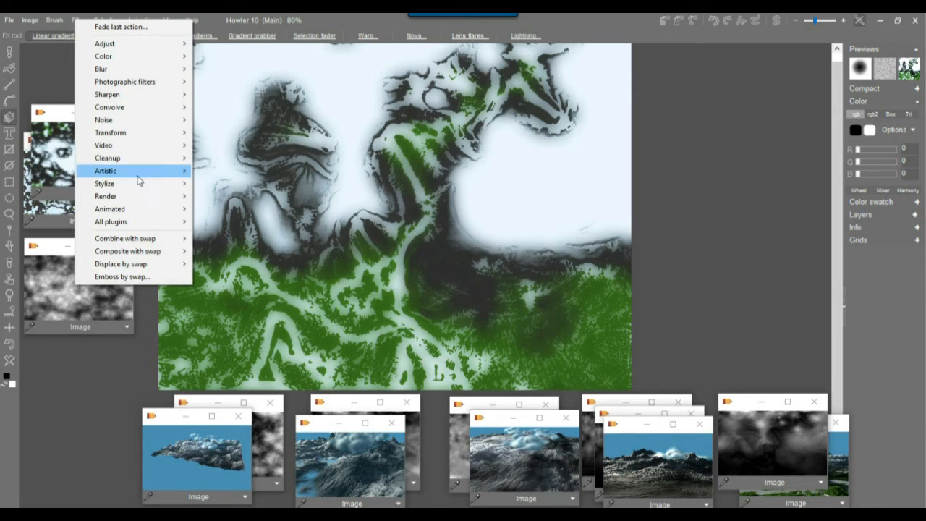
Try Jitter blur plus, revert it with Interactive undo, then switch to the swap heightmap.
mouse_move(124, 121)
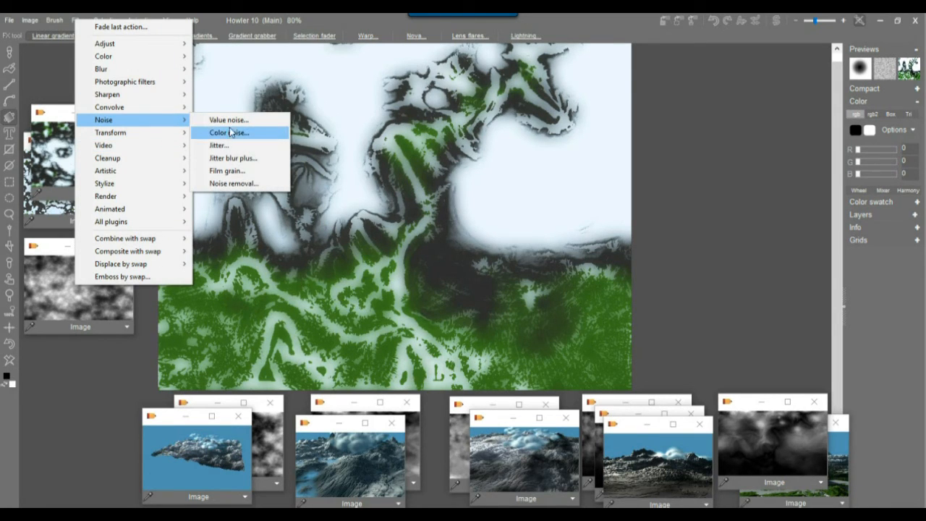
left_click(232, 158)
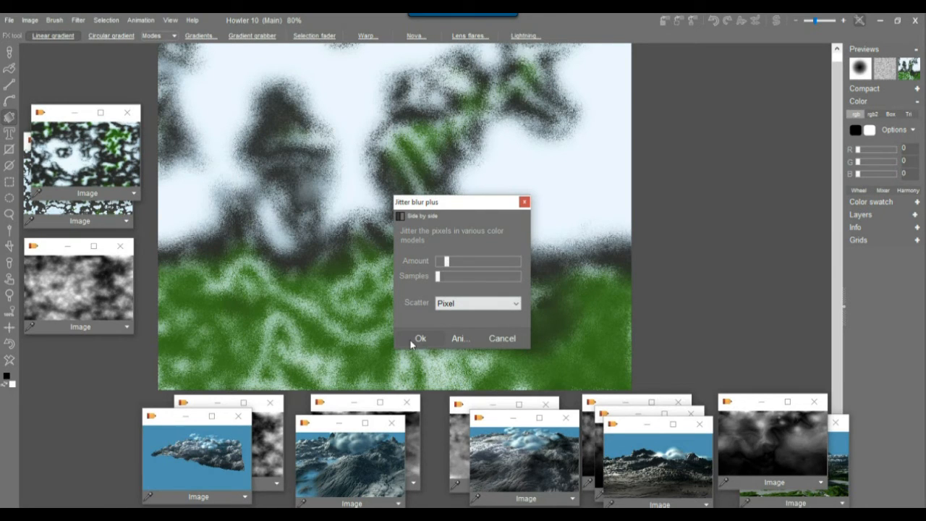
left_click(419, 338)
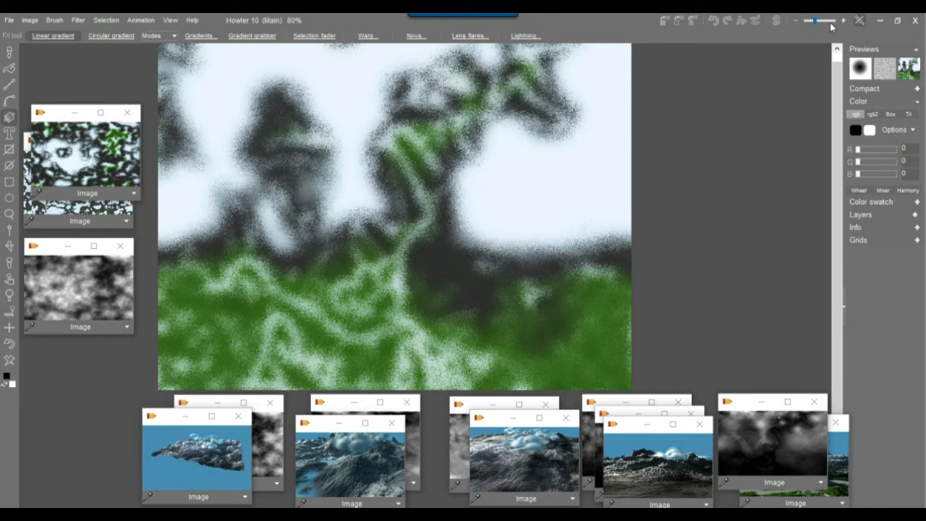
left_click(755, 20)
left_click_drag(779, 52, 747, 62)
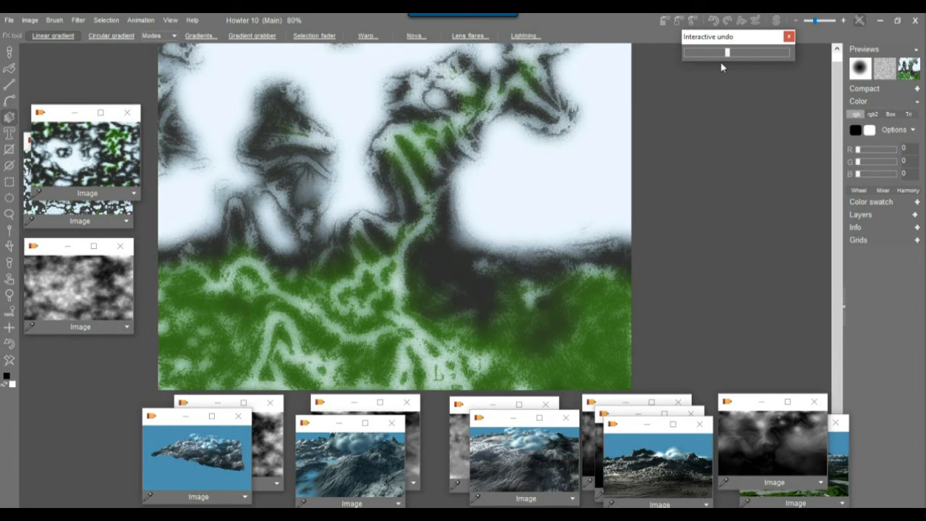
left_click(545, 22)
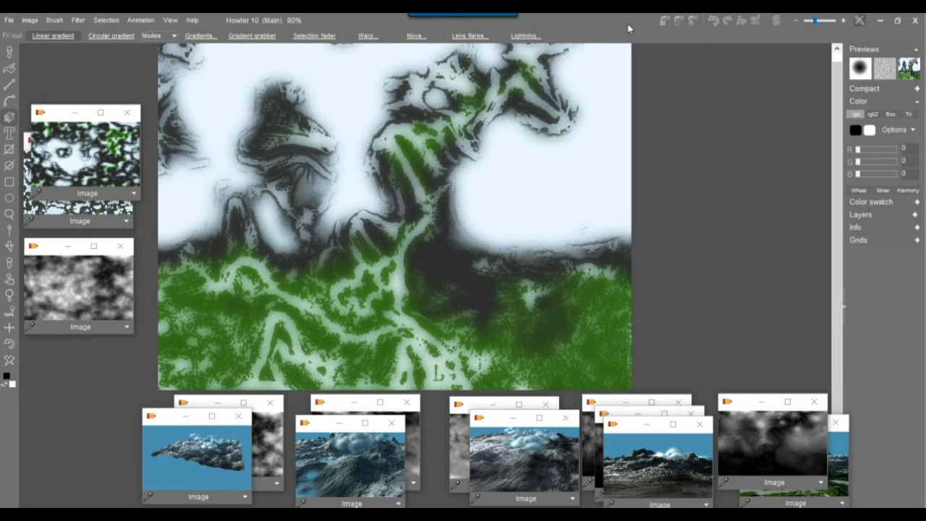
left_click(776, 20)
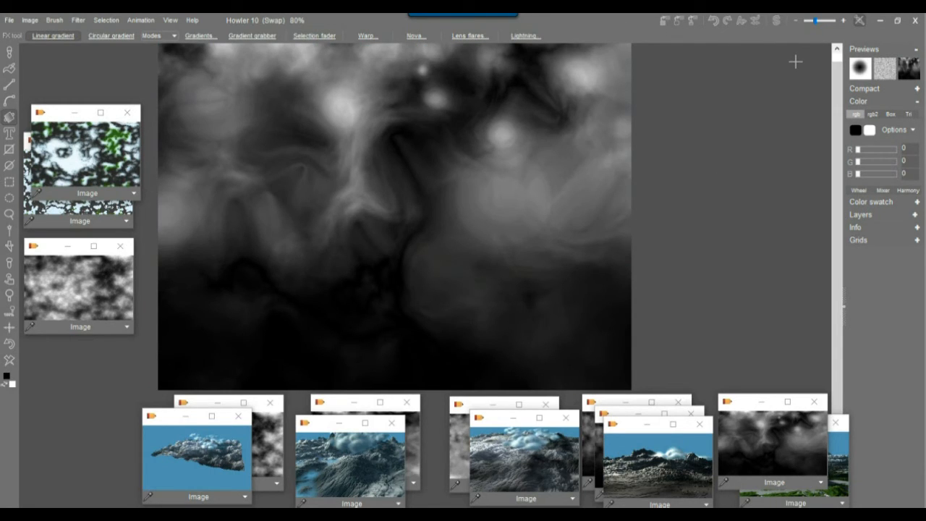
Create a 123-frame animation from the current frame at 24 fps.
left_click(135, 21)
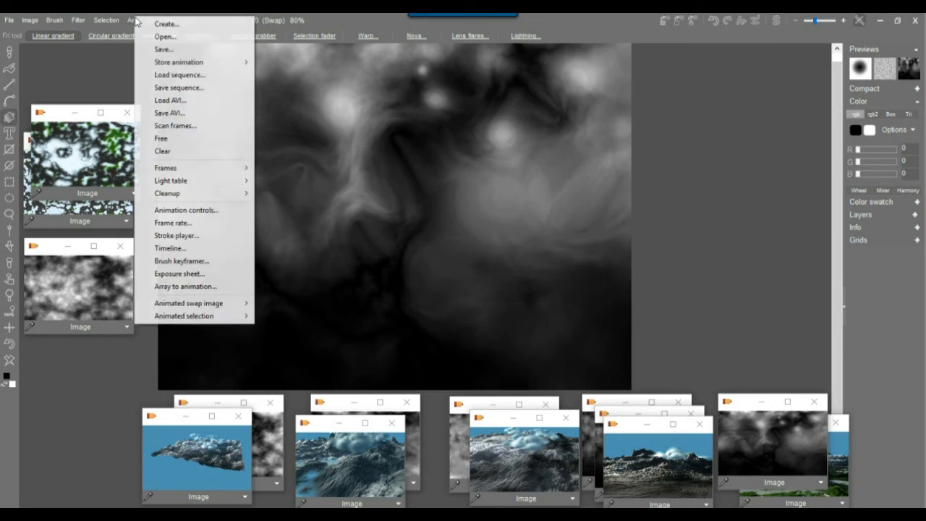
left_click(183, 23)
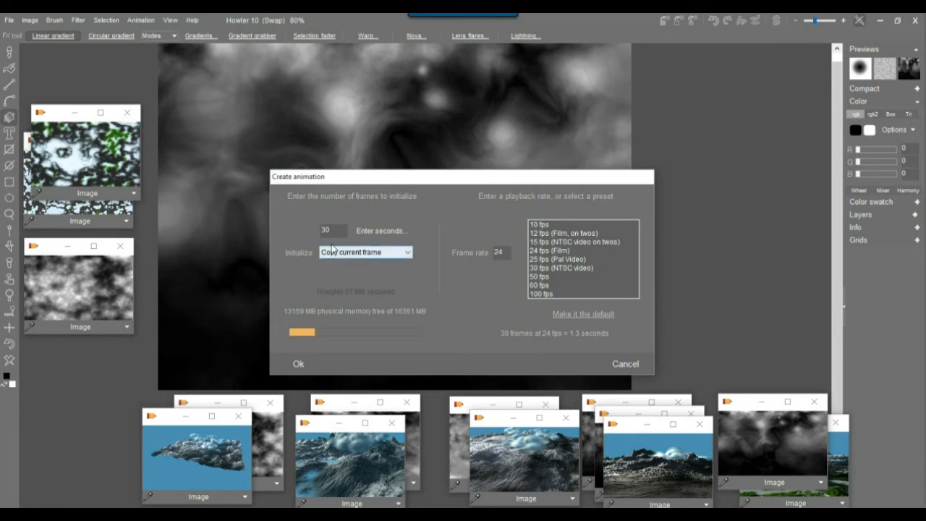
left_click_drag(339, 230, 254, 228)
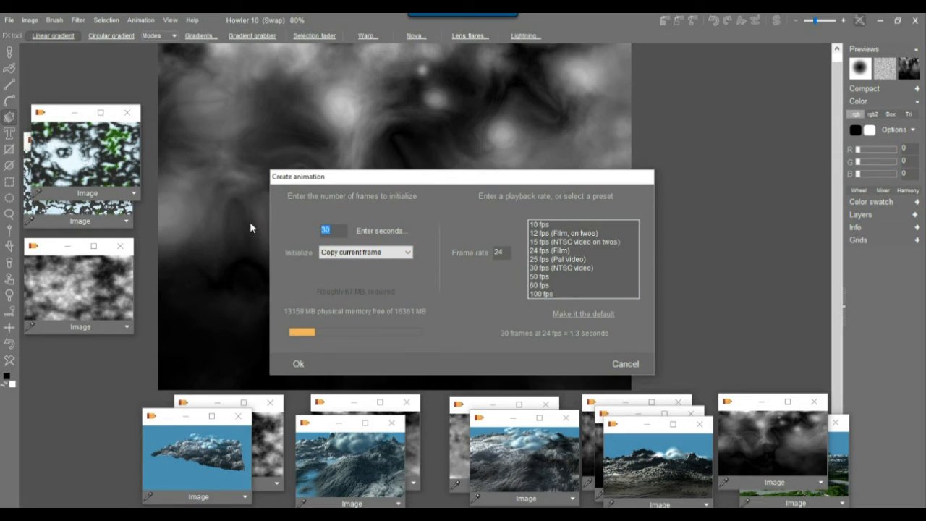
type("123")
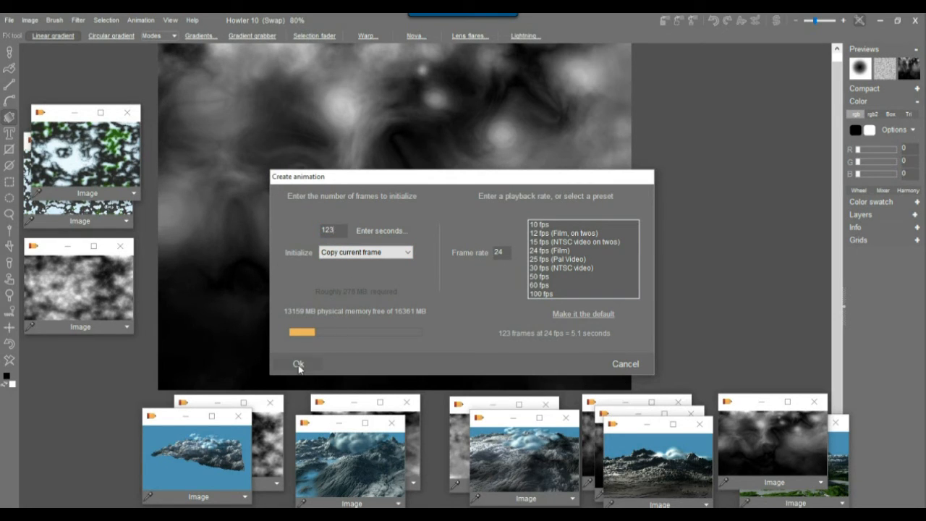
left_click(299, 365)
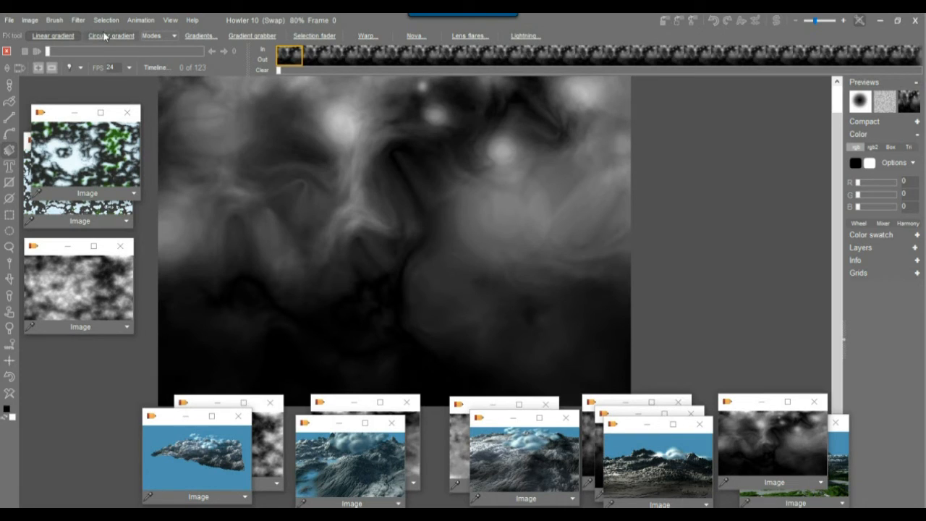
Choose 3D designer as the Timeline editor's animated filter and accept its landscape settings.
left_click(154, 67)
left_click_drag(193, 96, 680, 79)
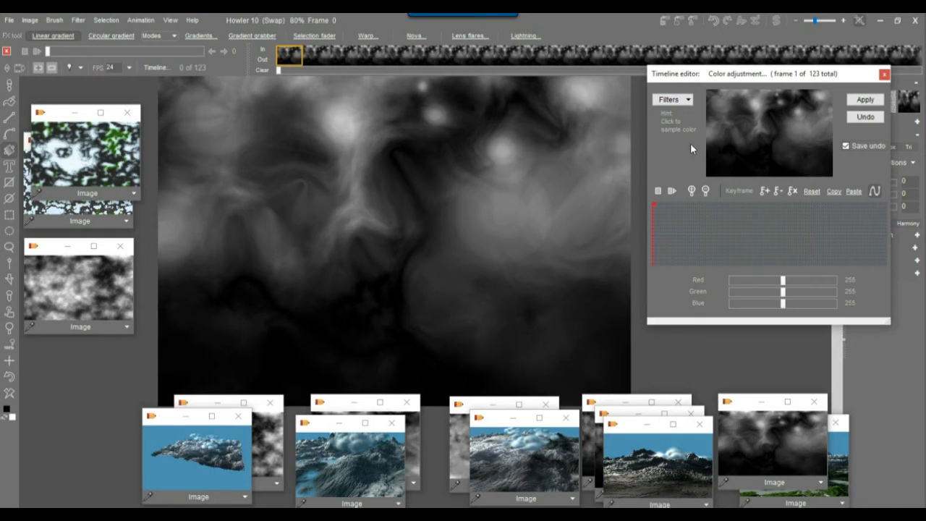
left_click(673, 100)
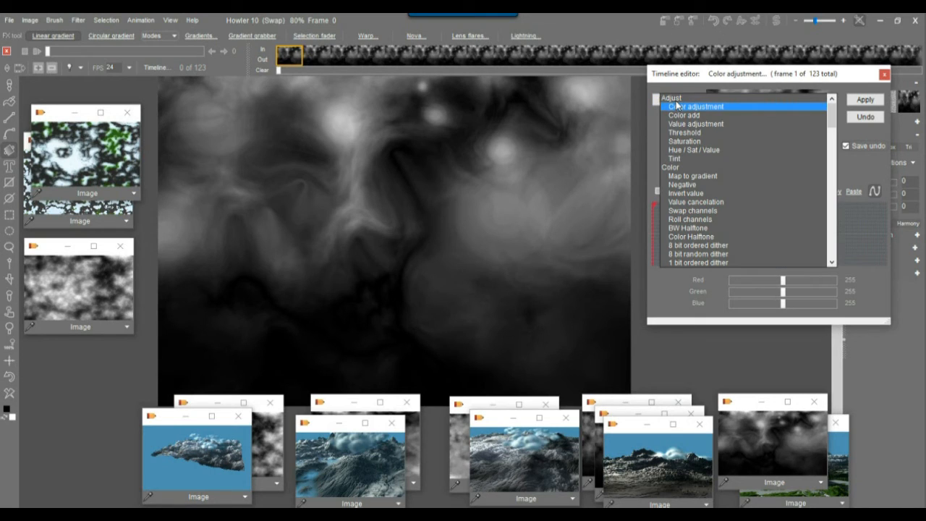
left_click(833, 163)
left_click(836, 199)
left_click(837, 217)
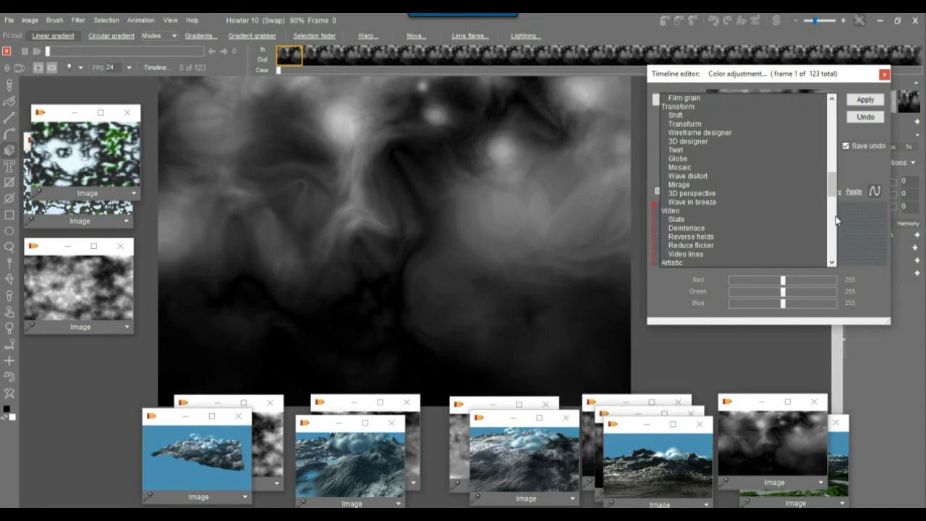
left_click(692, 141)
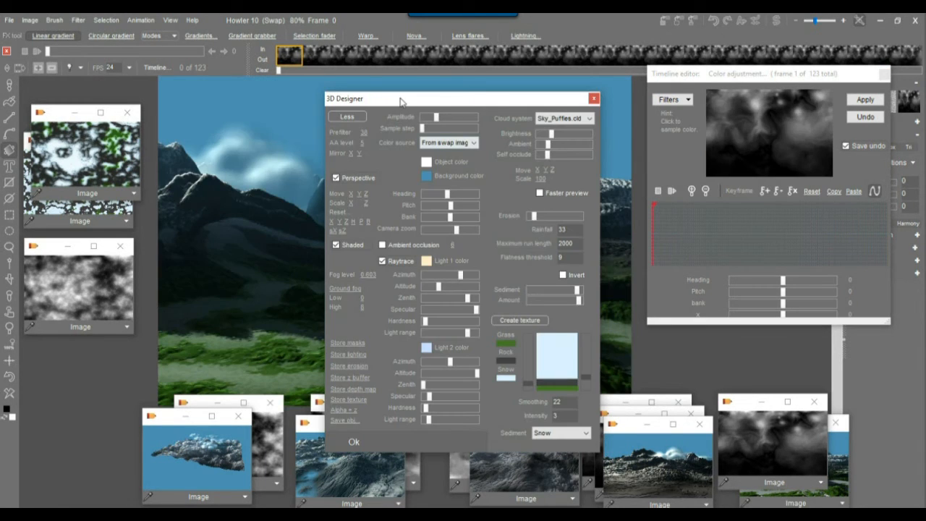
left_click_drag(399, 101, 713, 71)
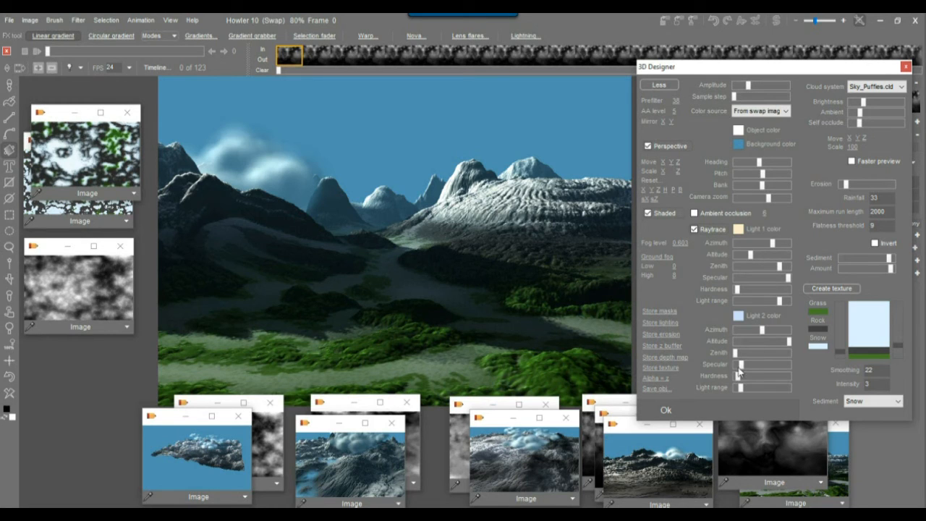
left_click(665, 411)
left_click(776, 137)
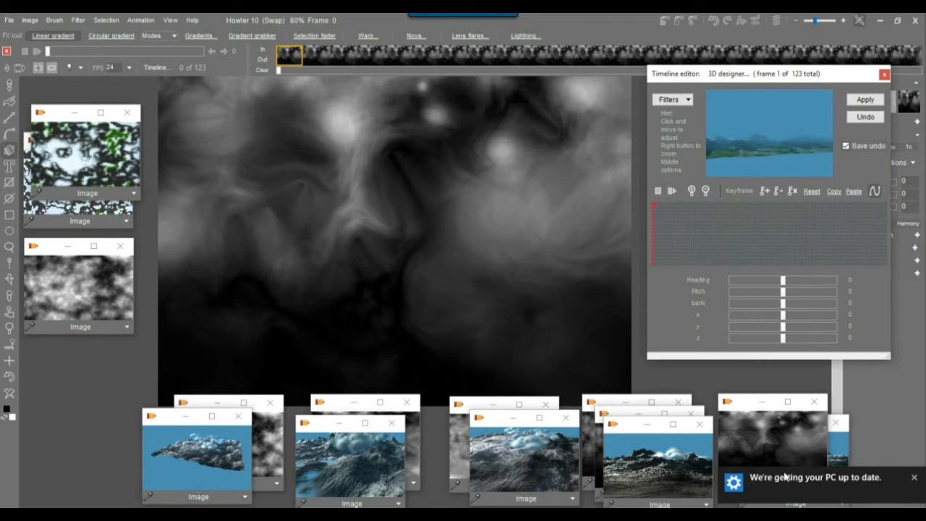
Move frame 1's camera in to z -945 and across to x 311.
left_click(914, 479)
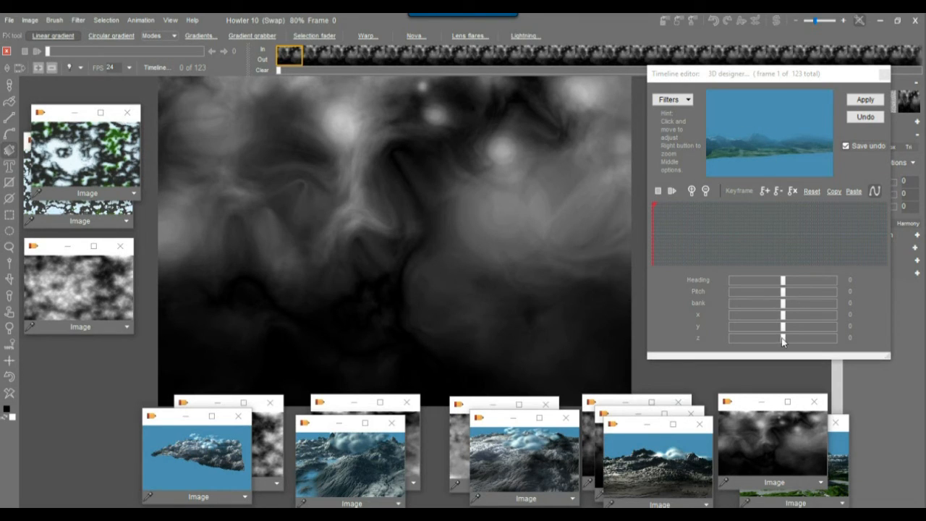
left_click_drag(780, 340, 735, 345)
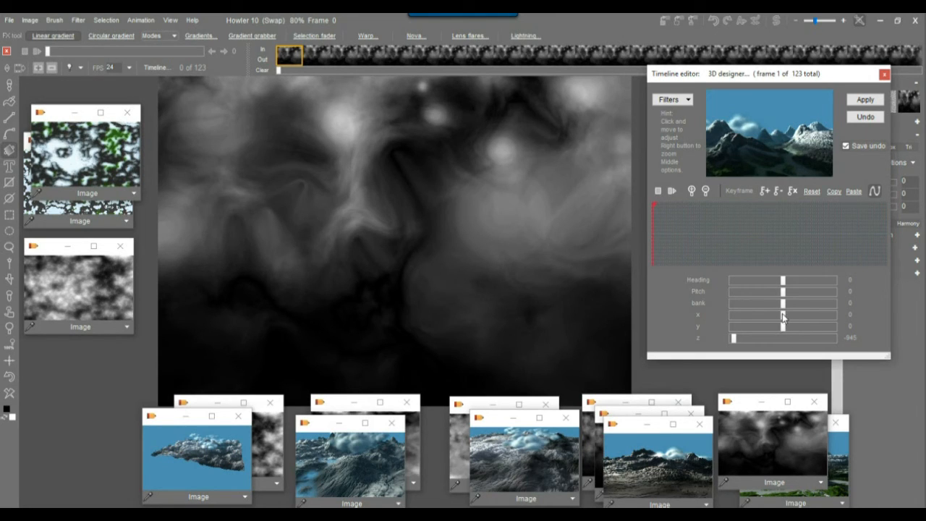
mouse_move(781, 315)
left_mouse_down()
mouse_move(811, 315)
mouse_move(780, 329)
left_mouse_up()
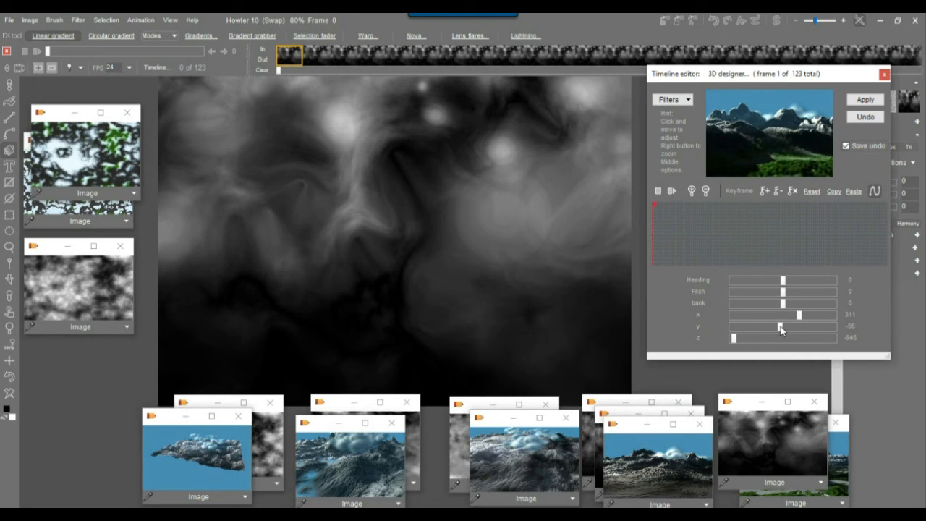
Keyframe the start camera, key frame 68 at x -178, then turn the heading at frame 123.
left_click(766, 192)
left_click(781, 227)
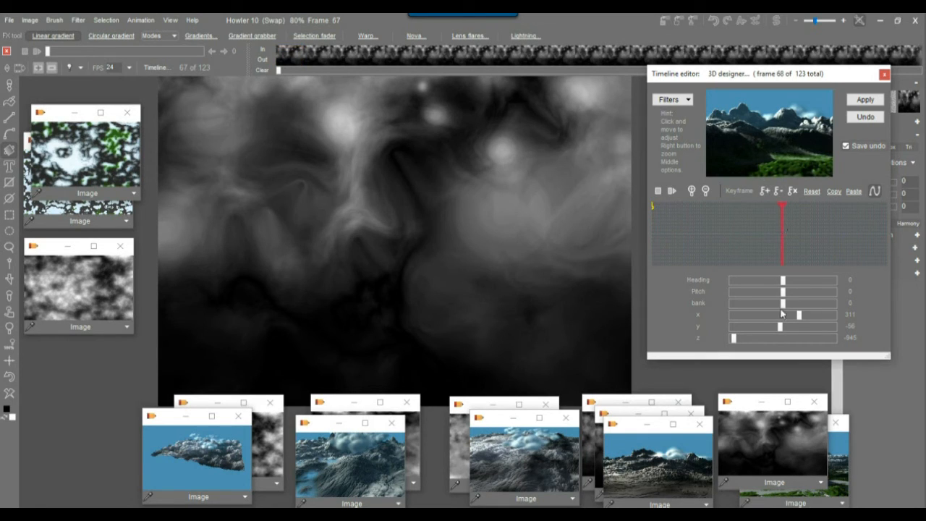
left_click_drag(800, 316, 775, 314)
left_click(764, 191)
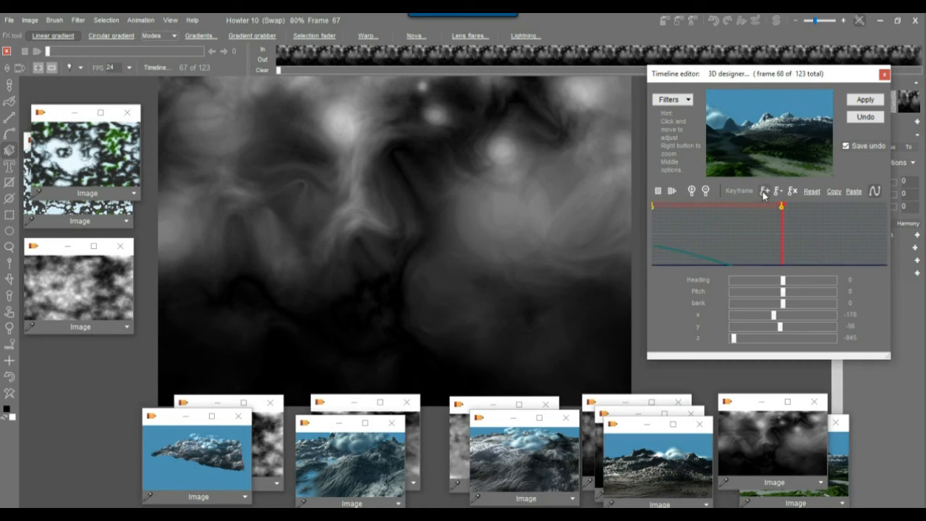
left_click(879, 227)
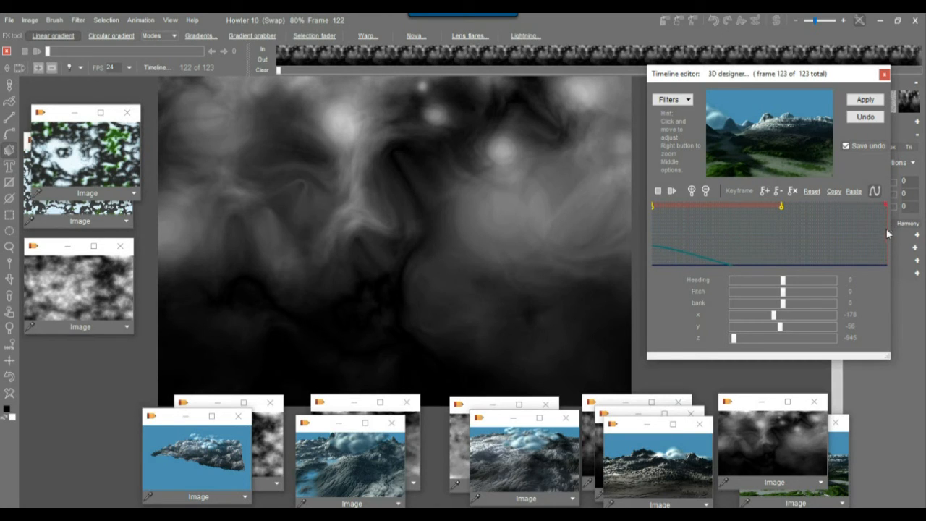
left_click_drag(771, 149, 751, 152)
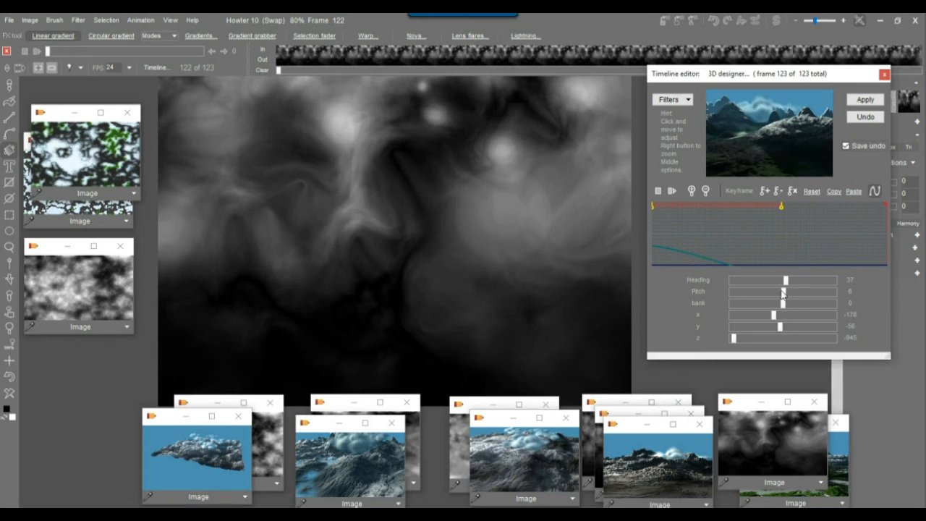
Set the final camera to z -1000, y 11, x -23, tilted upward, keyframe it and render.
left_click_drag(738, 338, 712, 340)
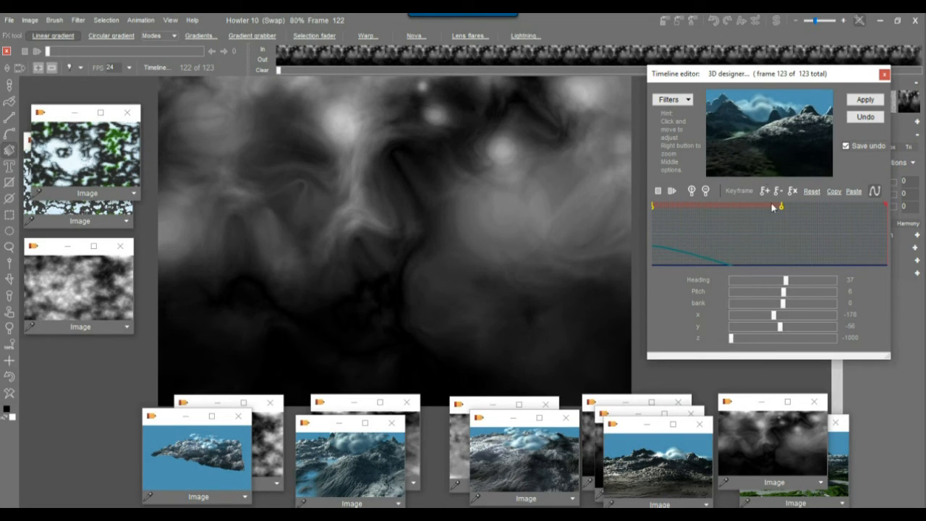
mouse_move(763, 145)
left_mouse_down()
mouse_move(762, 169)
mouse_move(762, 154)
left_mouse_up()
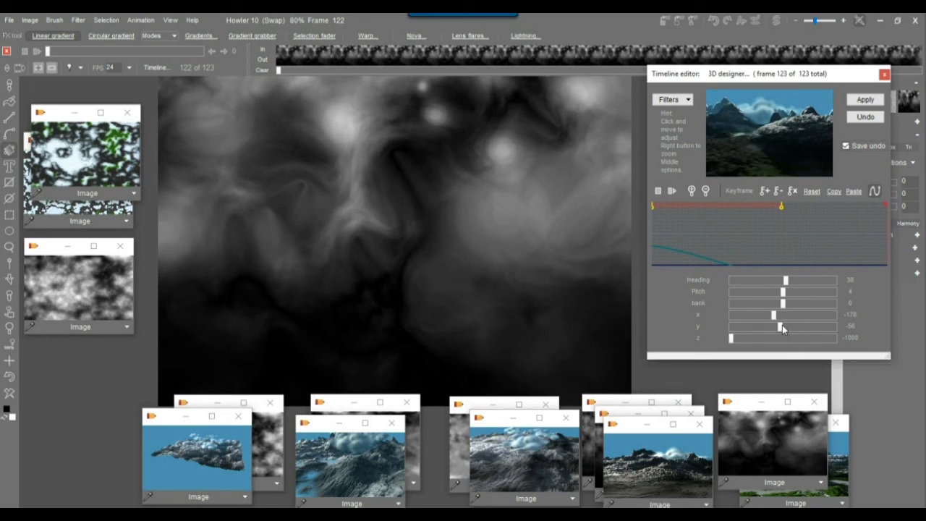
left_click_drag(782, 327, 783, 327)
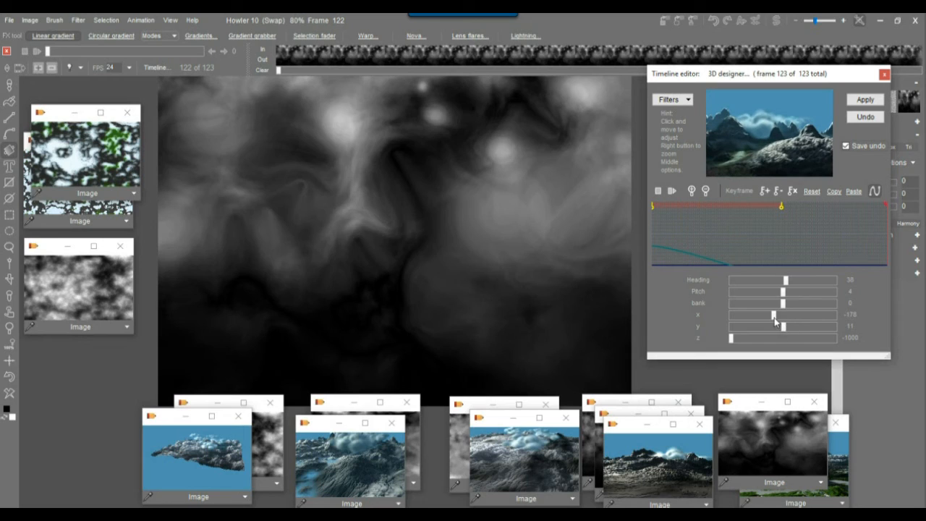
left_click_drag(773, 316, 781, 317)
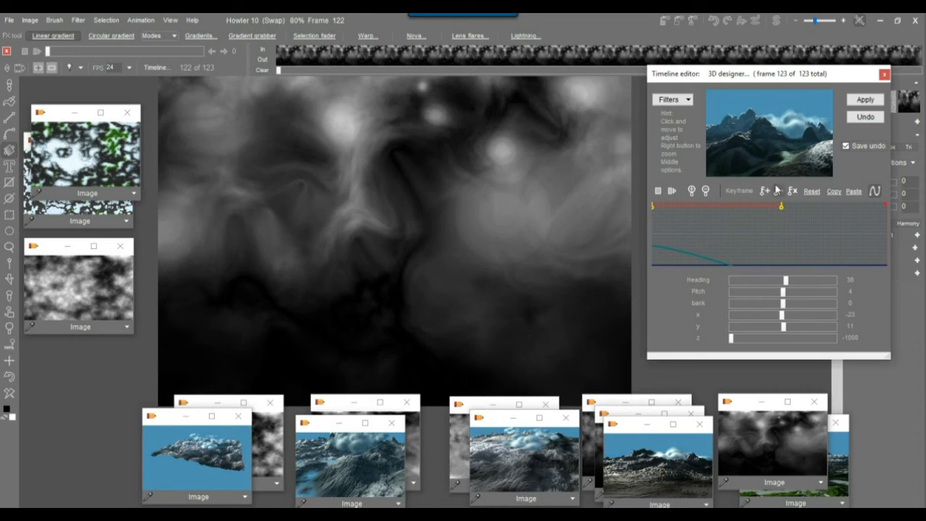
left_click_drag(769, 172, 770, 179)
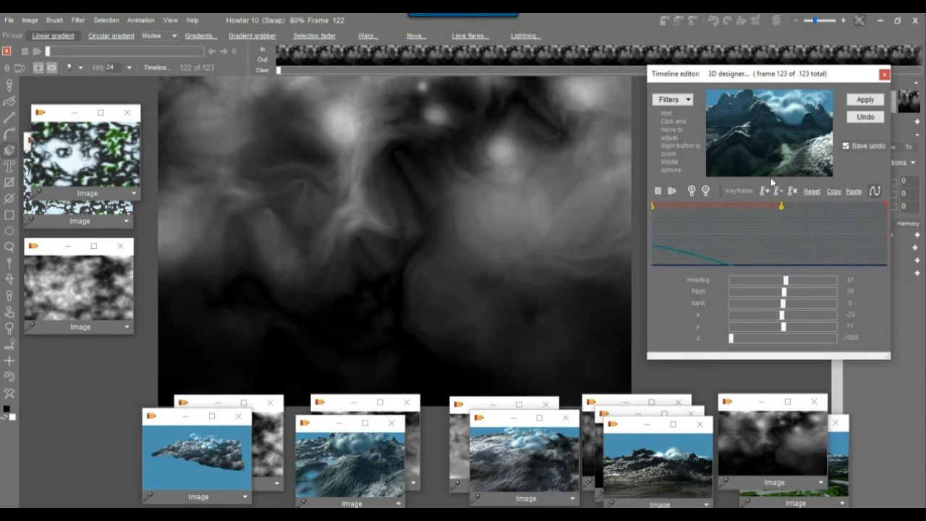
left_click(768, 192)
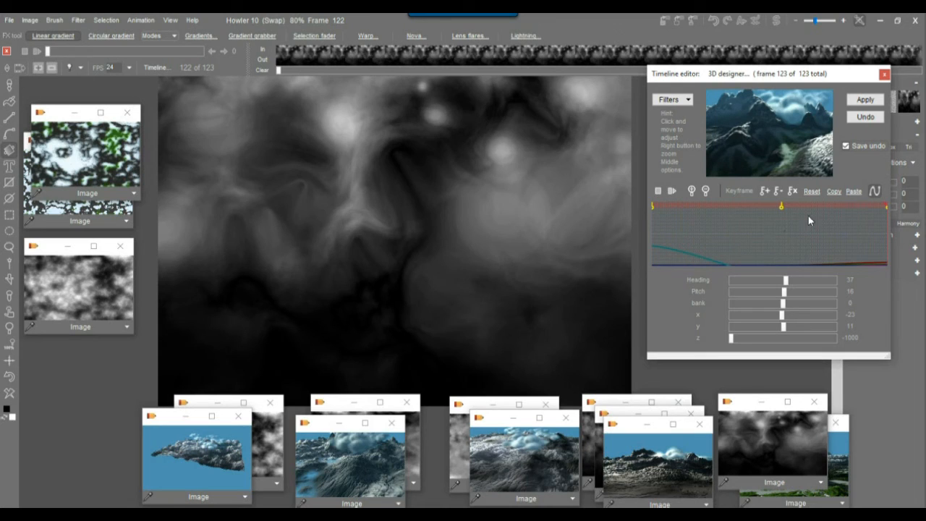
left_click(865, 99)
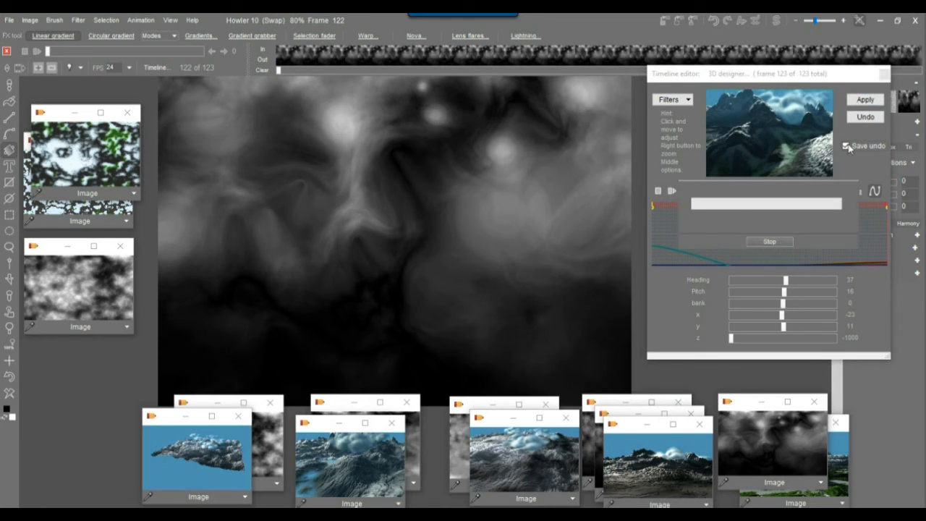